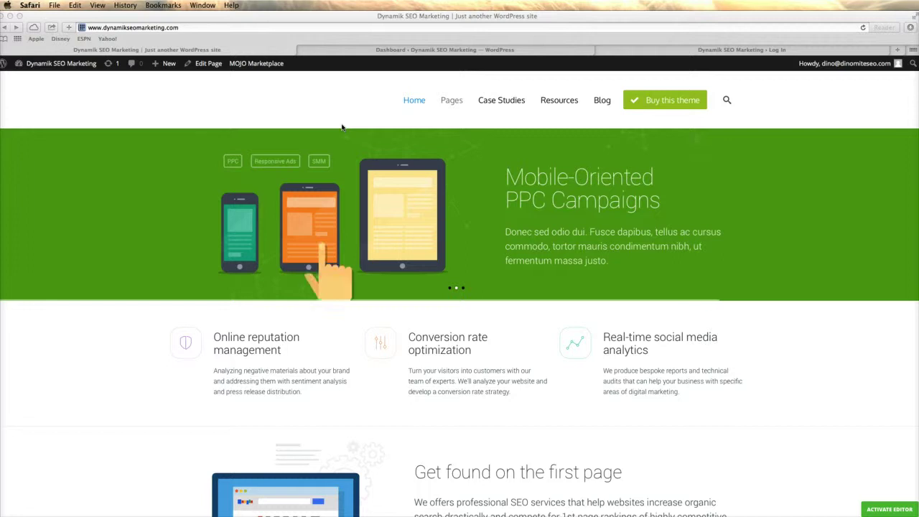
# Examine the site's homepage, from the empty logo area, navigation and slider down to the service sections
pyautogui.click(259, 143)
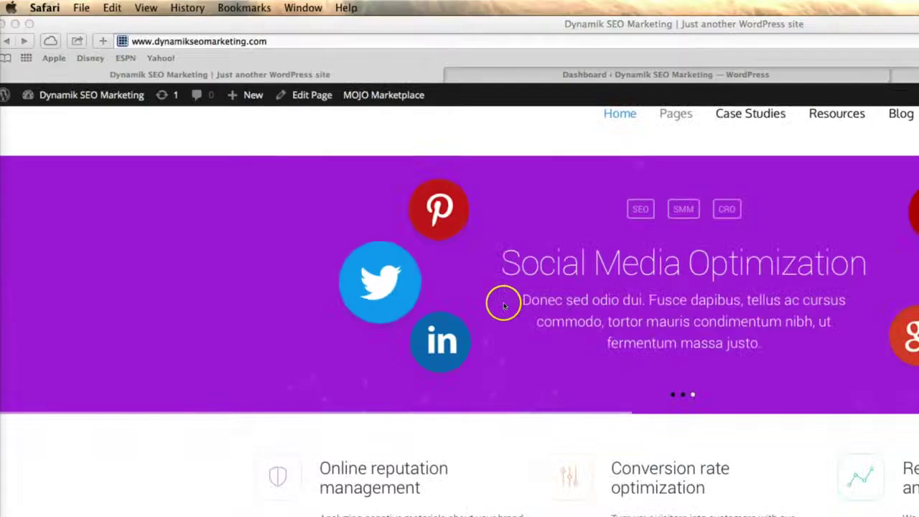
pyautogui.scroll(-3, 723, 437)
pyautogui.scroll(3, 723, 437)
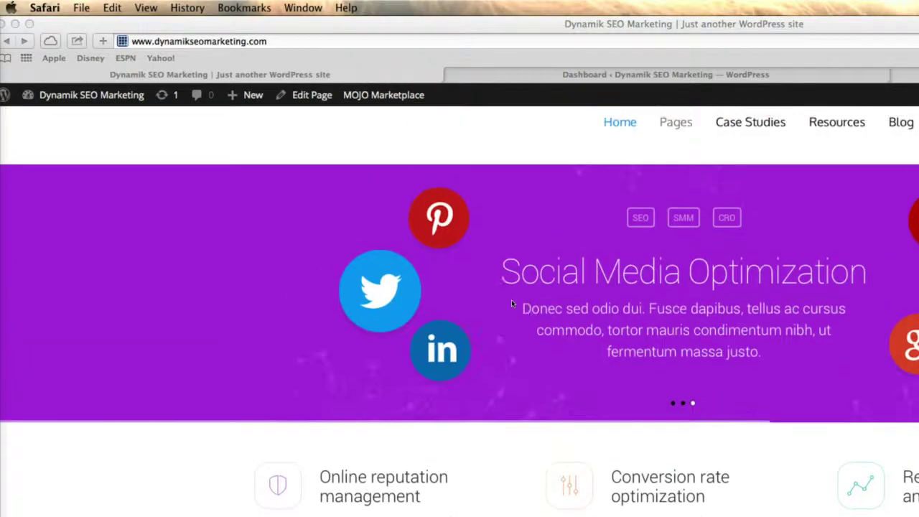
pyautogui.scroll(-2, 724, 436)
pyautogui.scroll(-10, 511, 303)
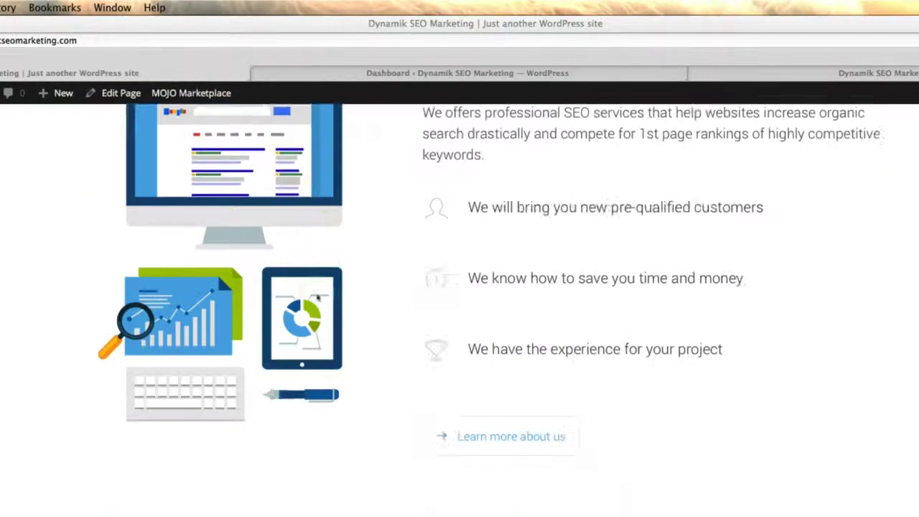
pyautogui.scroll(-10, 317, 297)
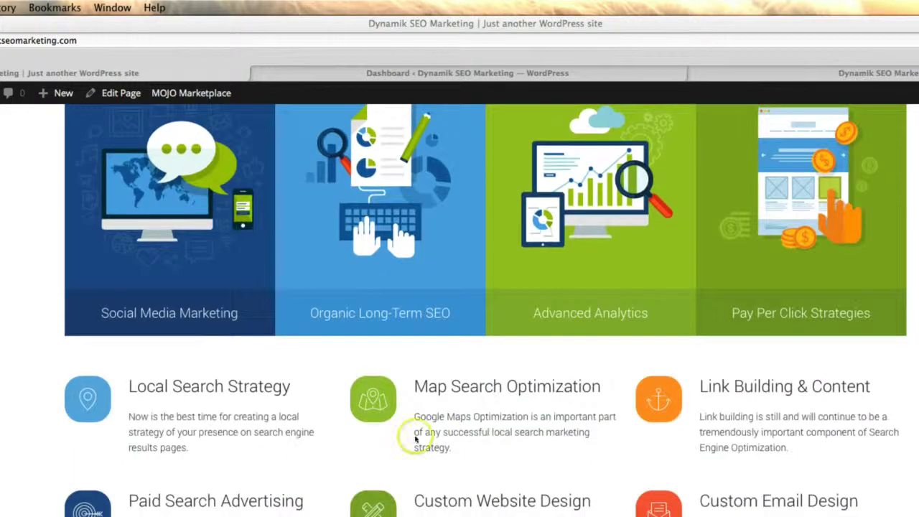
pyautogui.scroll(20, 465, 441)
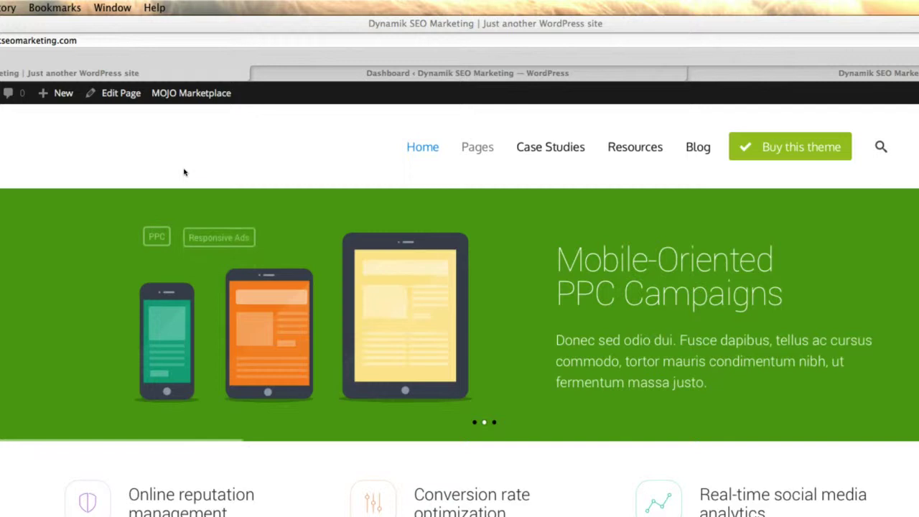
pyautogui.click(240, 168)
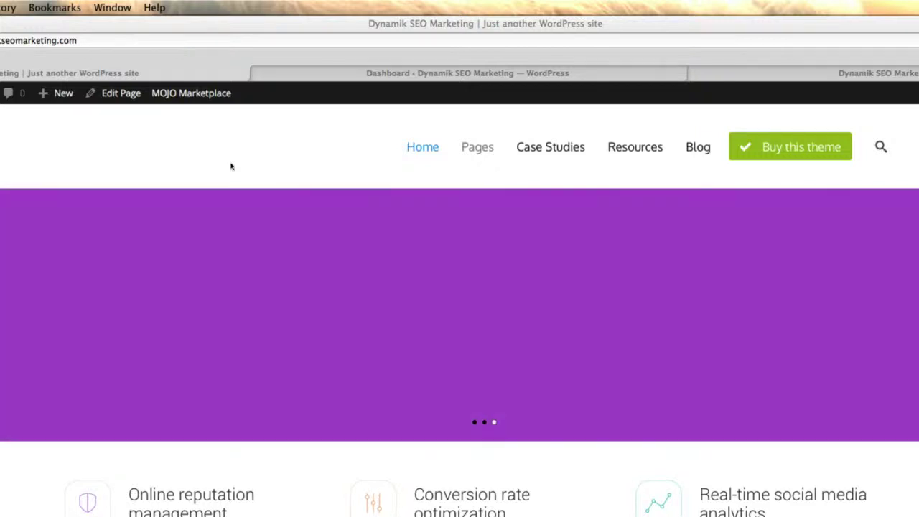
pyautogui.click(92, 180)
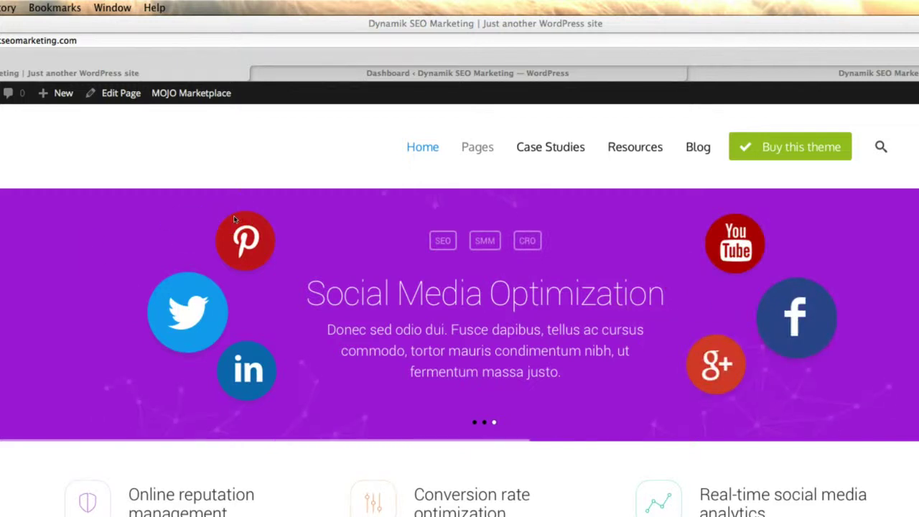
pyautogui.moveTo(244, 192); pyautogui.dragTo(245, 147)
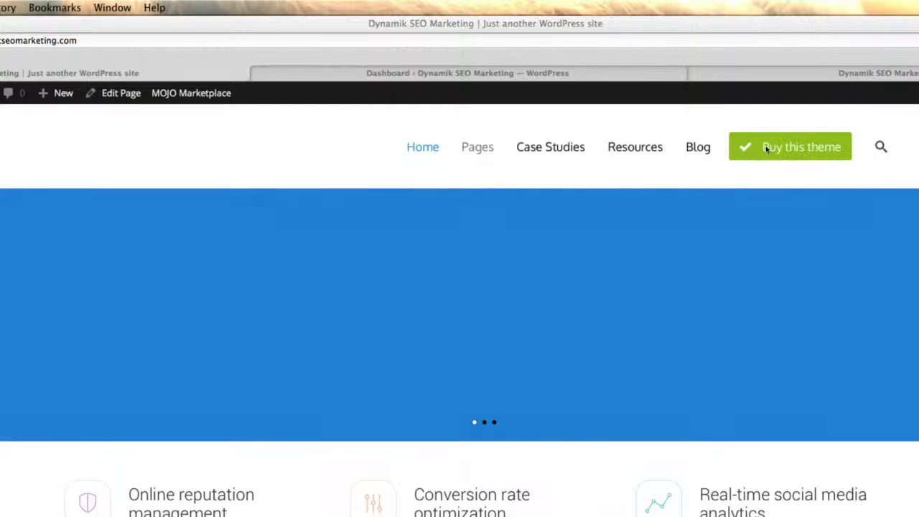
pyautogui.click(633, 153)
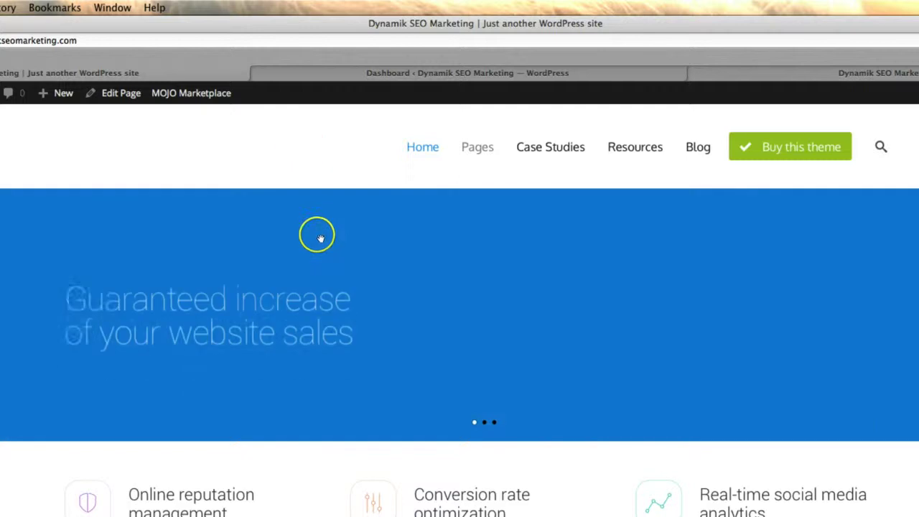
# Switch to the site's WordPress dashboard and open the theme customizer from the Appearance options
pyautogui.moveTo(84, 96)
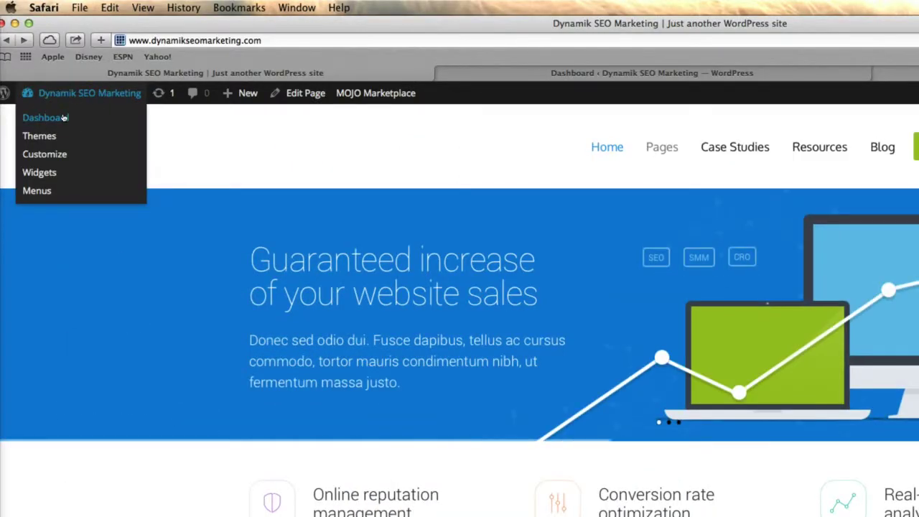
pyautogui.click(526, 74)
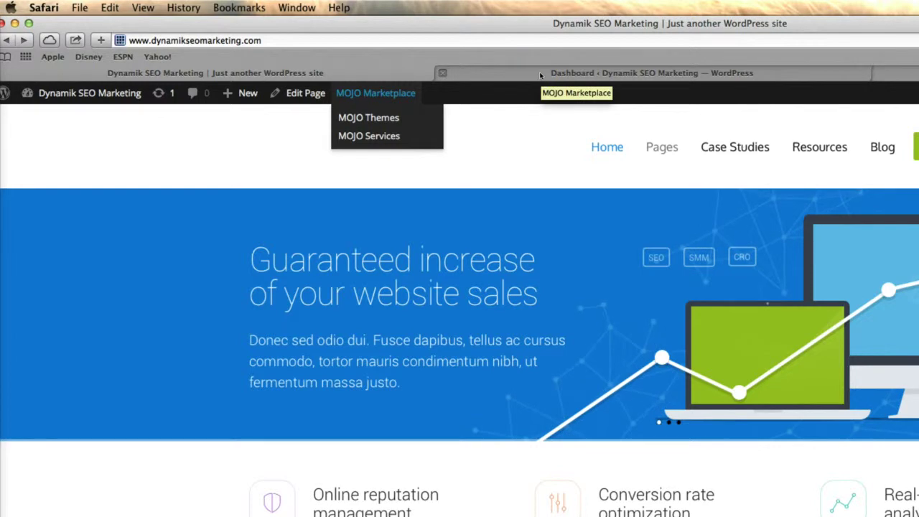
pyautogui.click(540, 74)
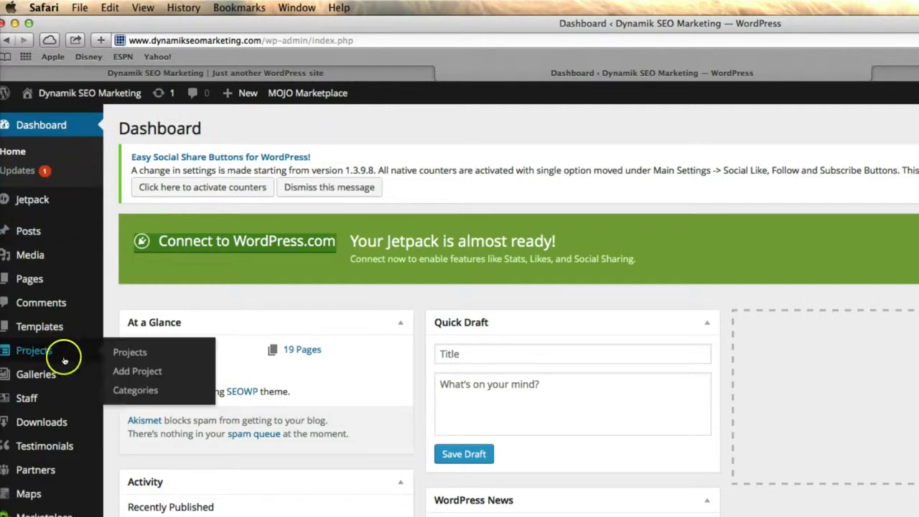
pyautogui.scroll(-5, 32, 431)
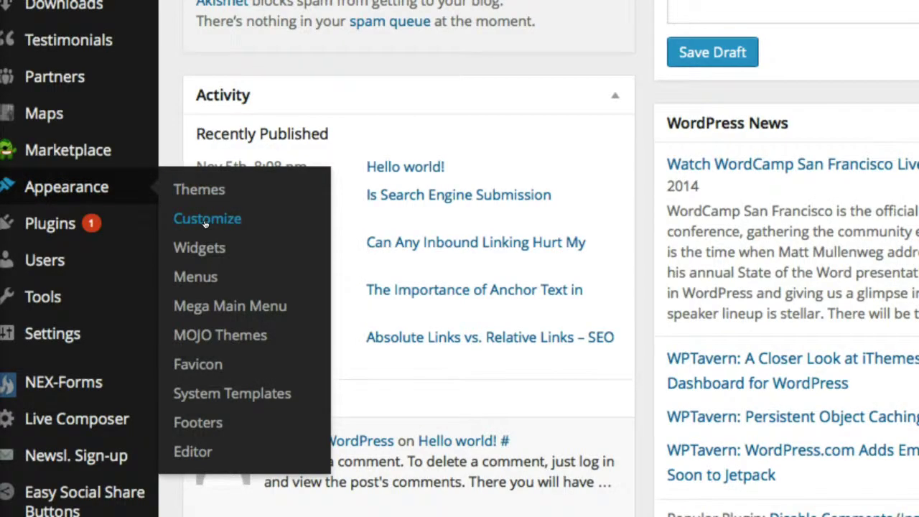
pyautogui.click(206, 220)
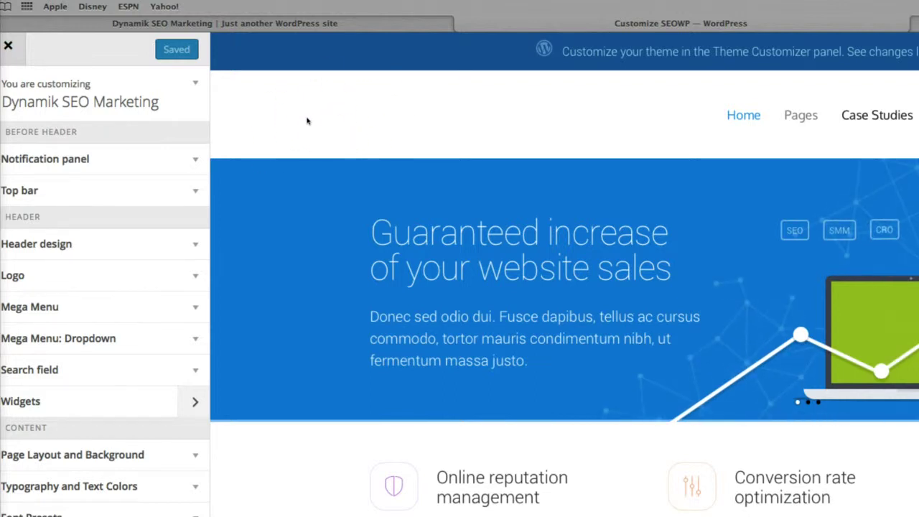
# Expand the Logo settings in the customizer and open the Normal Image chooser for uploading a new file
pyautogui.click(178, 280)
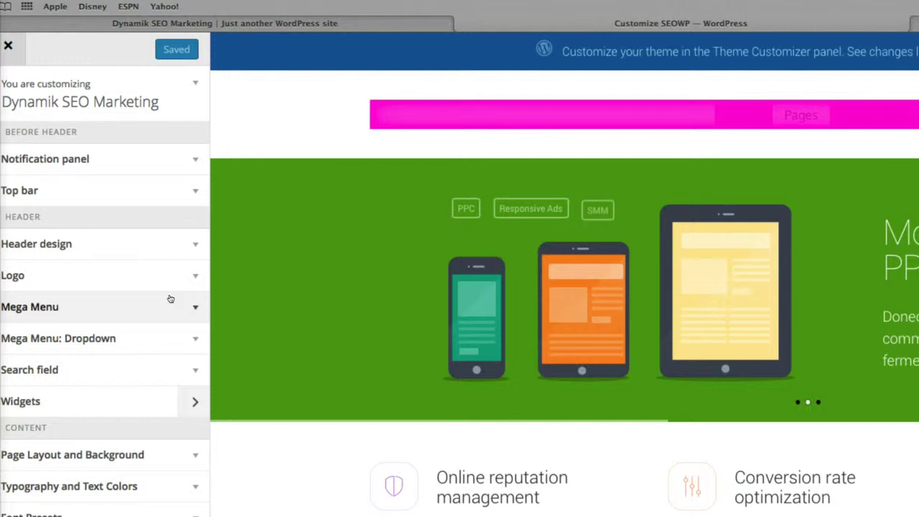
pyautogui.click(173, 344)
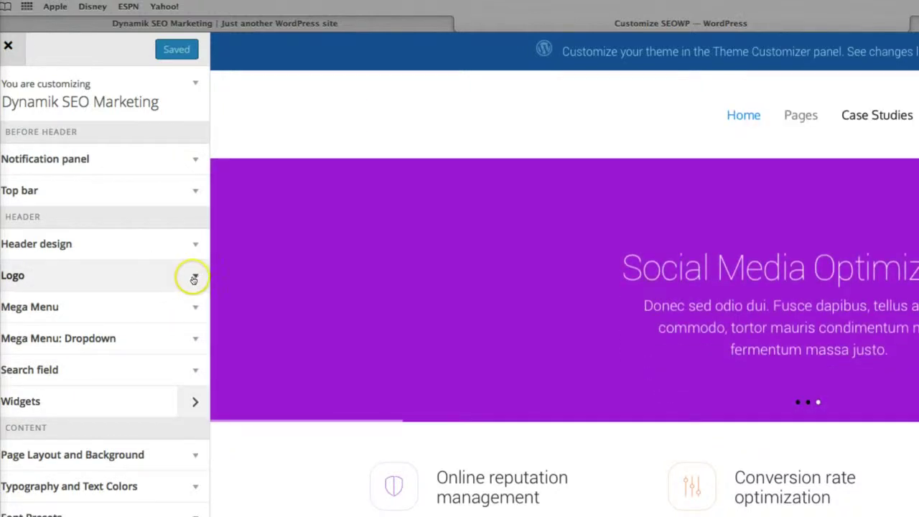
pyautogui.click(189, 278)
pyautogui.scroll(-2, 180, 322)
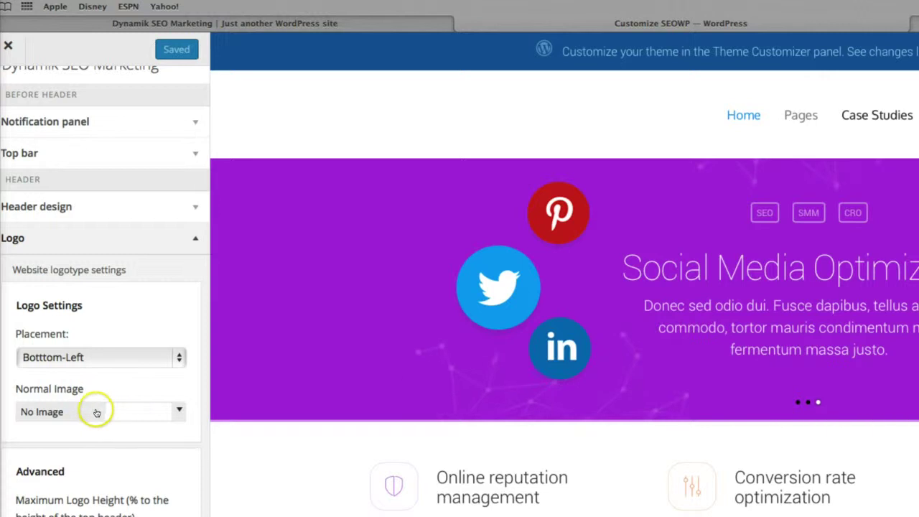
pyautogui.click(94, 413)
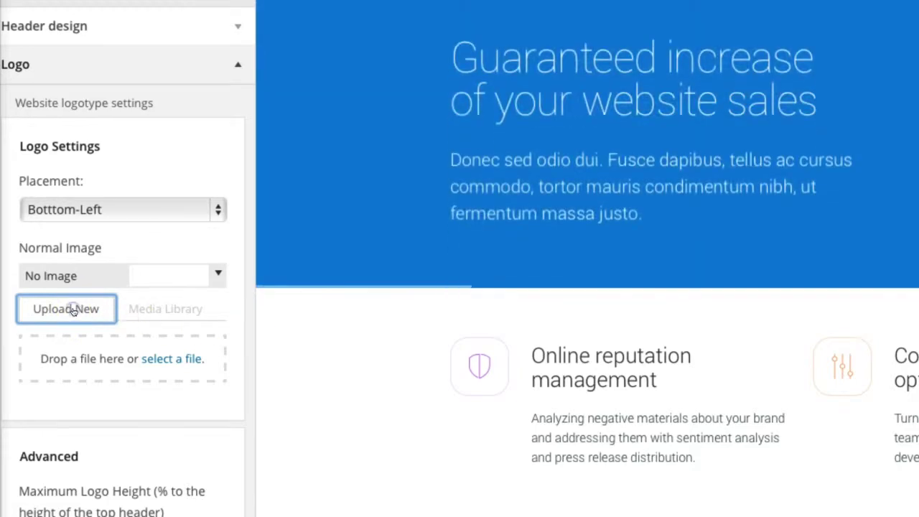
# Upload the Desktop image "Dynamic internet marketing copy 3" as the normal logo image, and save and publish the change
pyautogui.click(176, 359)
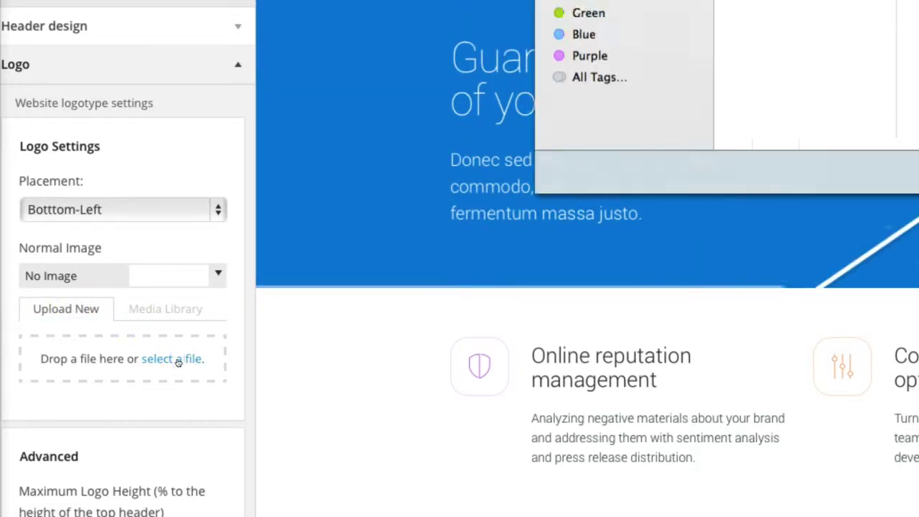
pyautogui.scroll(-5, 790, 43)
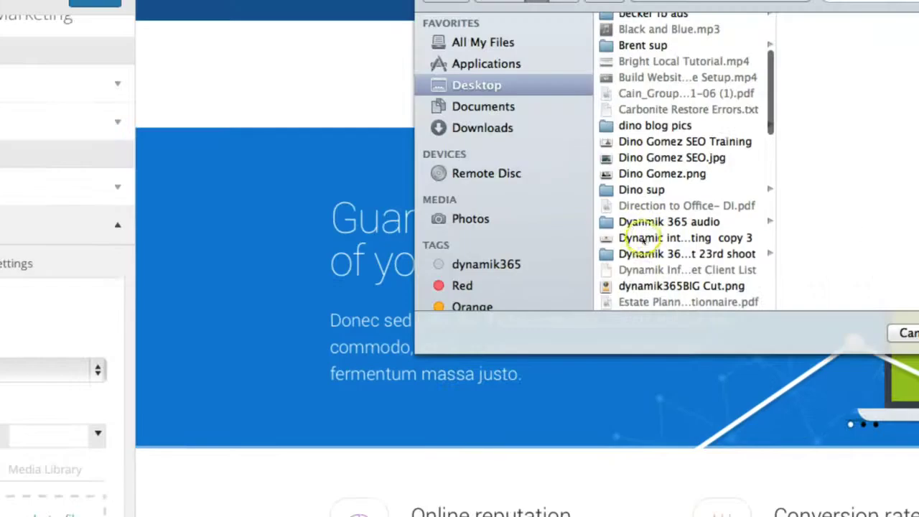
pyautogui.click(640, 239)
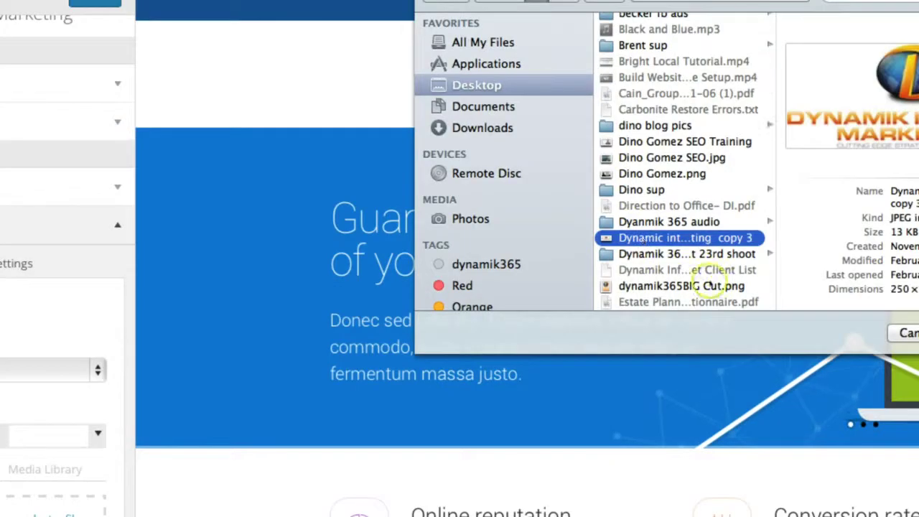
pyautogui.click(800, 386)
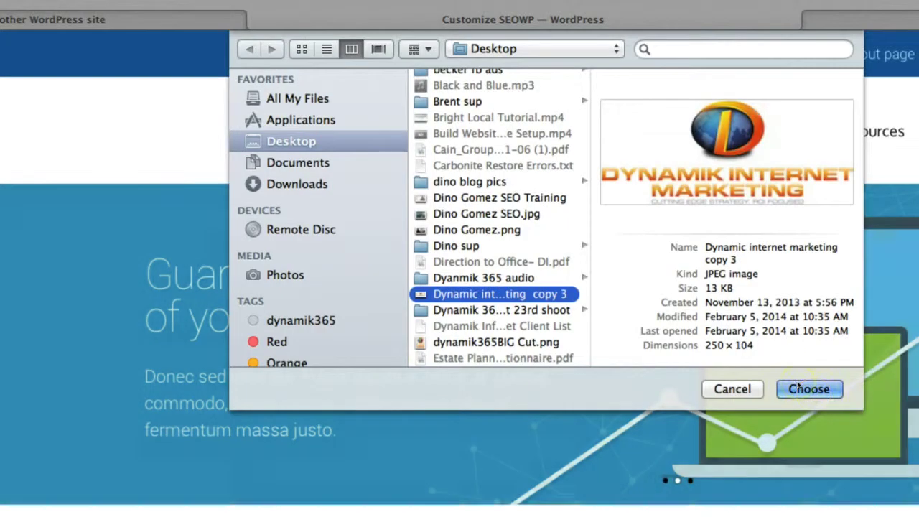
pyautogui.click(527, 340)
pyautogui.click(511, 290)
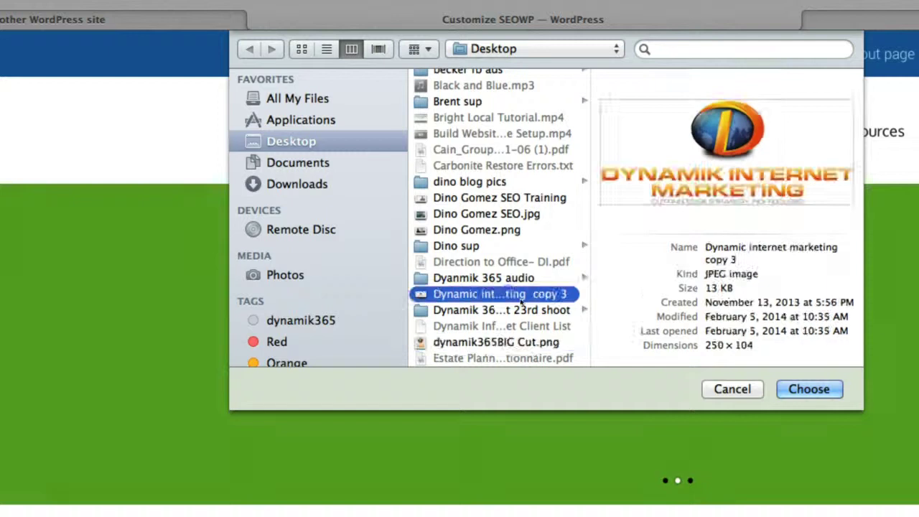
pyautogui.click(783, 389)
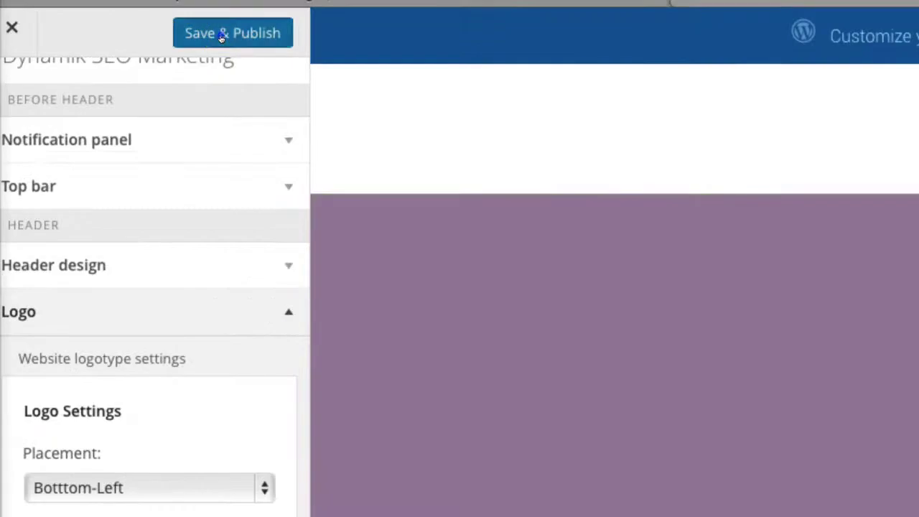
pyautogui.click(151, 26)
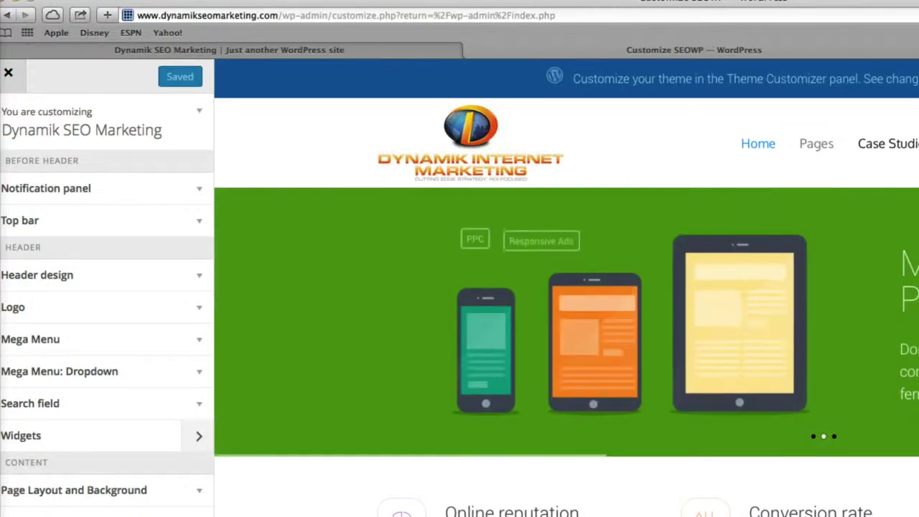
# Switch to Chrome to view the 99designs site, and bring up the open Fiverr homepage
pyautogui.press('super+Tab')
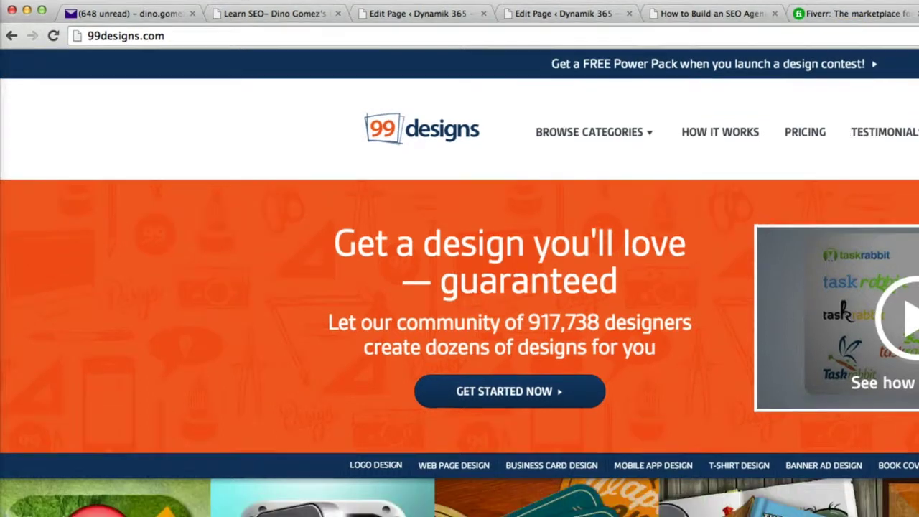
pyautogui.click(868, 8)
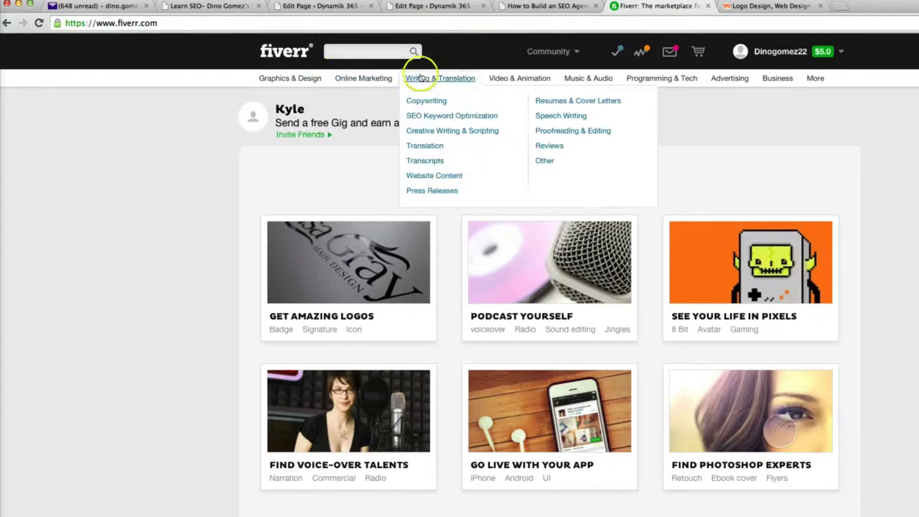
pyautogui.moveTo(487, 80)
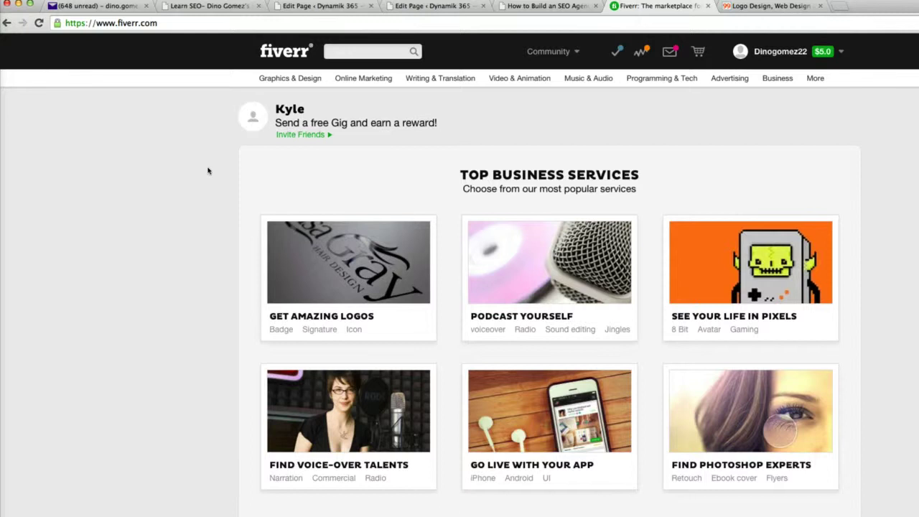
pyautogui.click(173, 208)
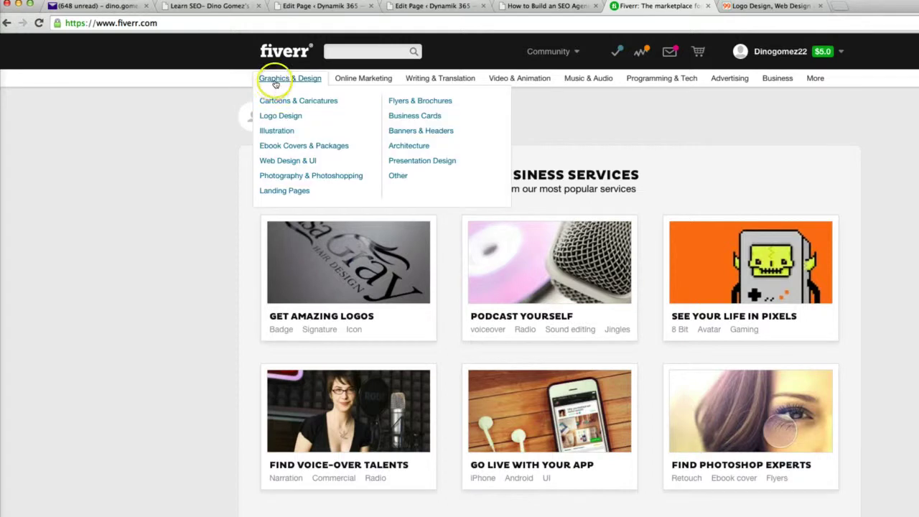
# Search Fiverr for "logo design"
pyautogui.click(347, 46)
pyautogui.write('logo d')
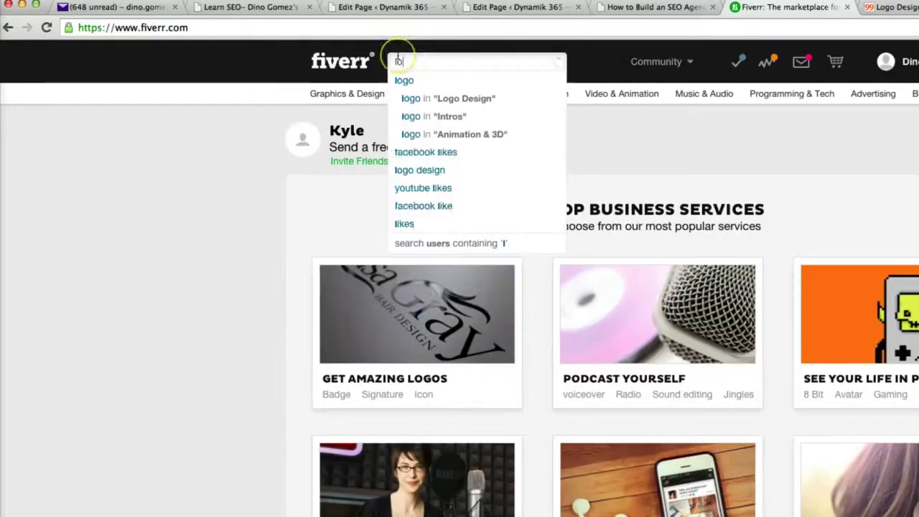
pyautogui.write('esign')
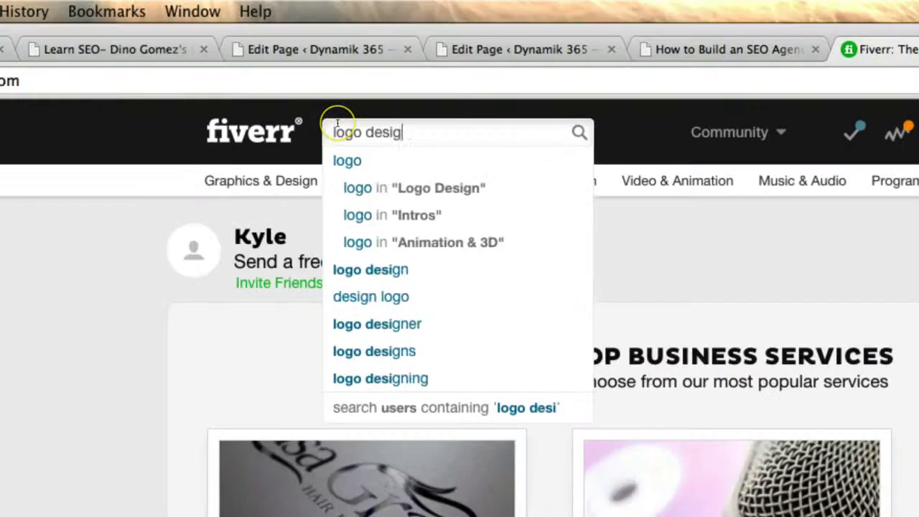
pyautogui.press('Return')
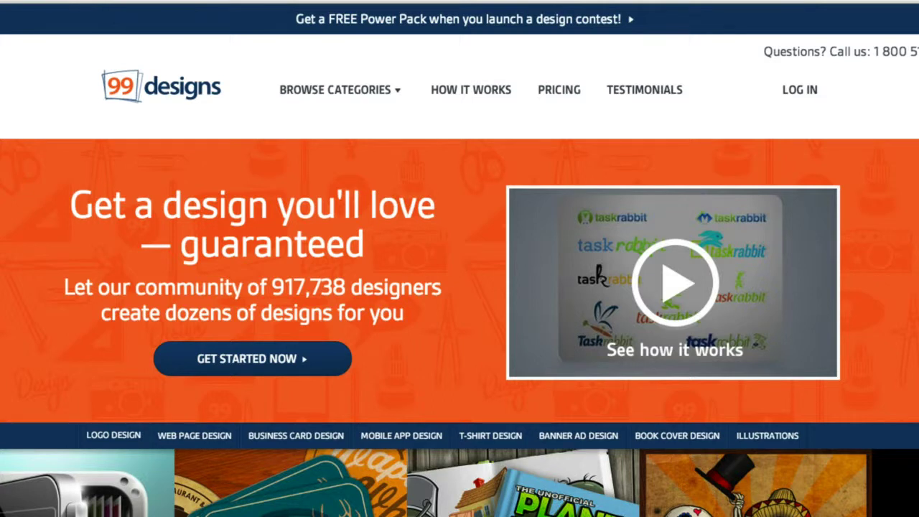
# Switch back to Safari, view the site's homepage, and return to the WordPress dashboard
pyautogui.click(47, 362)
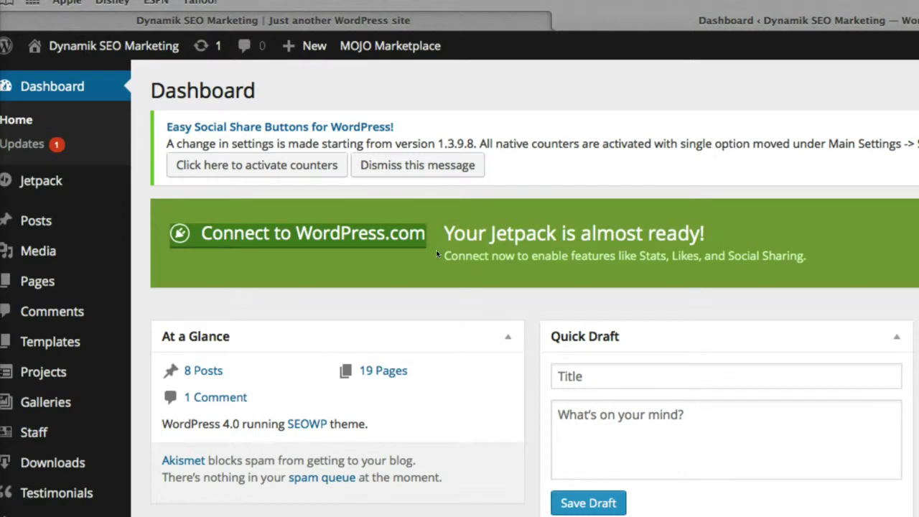
pyautogui.click(378, 24)
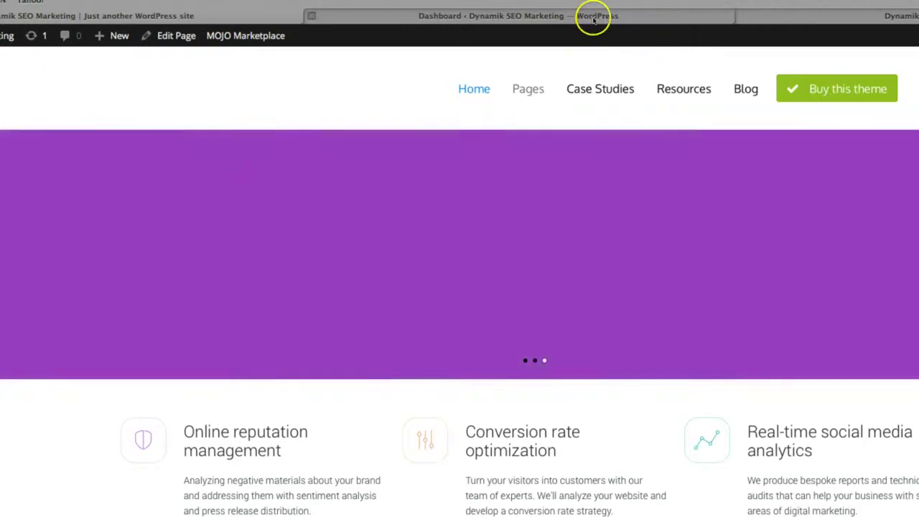
pyautogui.click(598, 23)
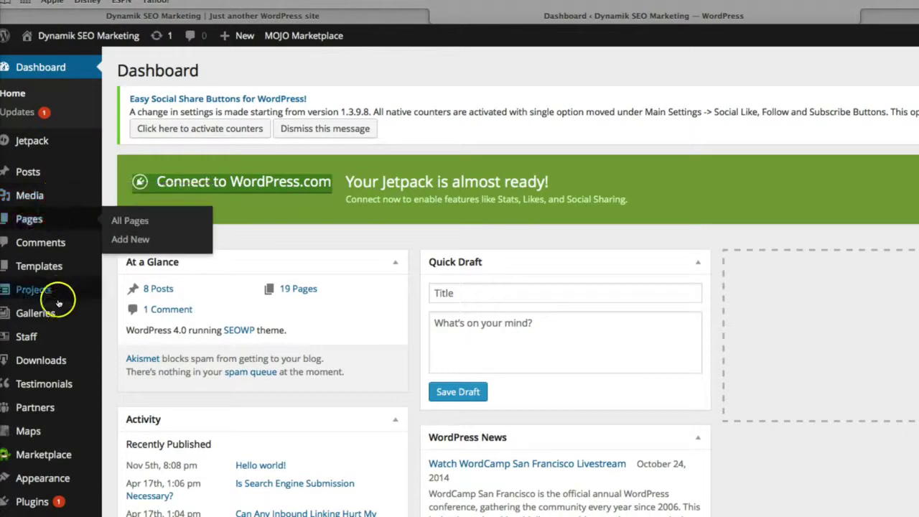
# Open the WordPress menu editor and compare the Demo Mega Menu structure with the navigation on the site's homepage
pyautogui.moveTo(60, 301)
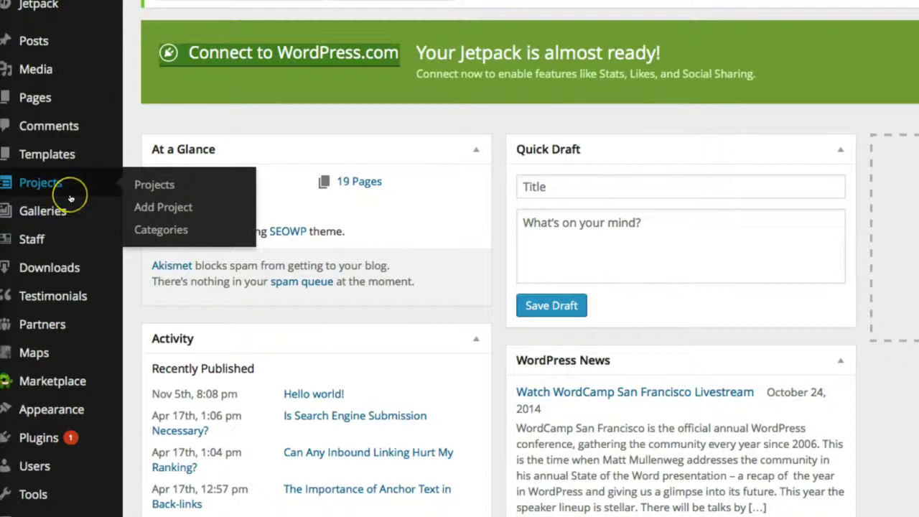
pyautogui.scroll(-1, 71, 198)
pyautogui.scroll(-2, 71, 199)
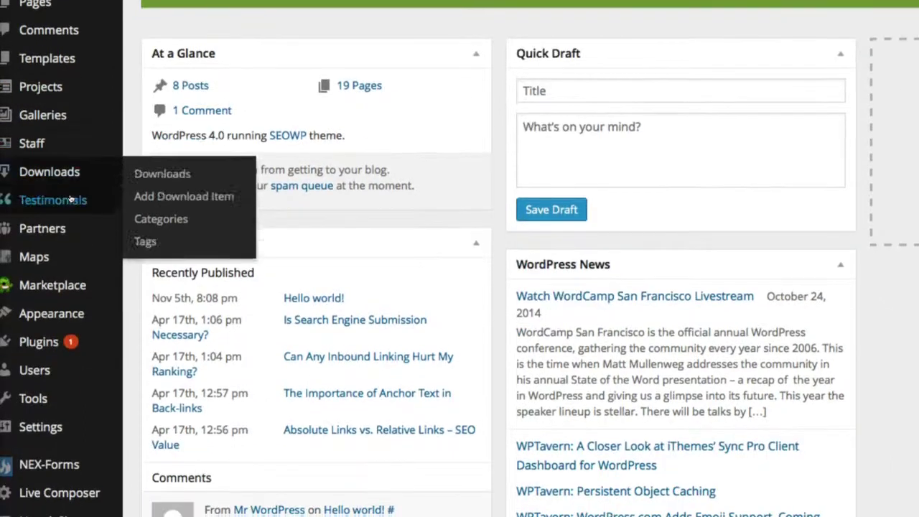
pyautogui.moveTo(49, 315)
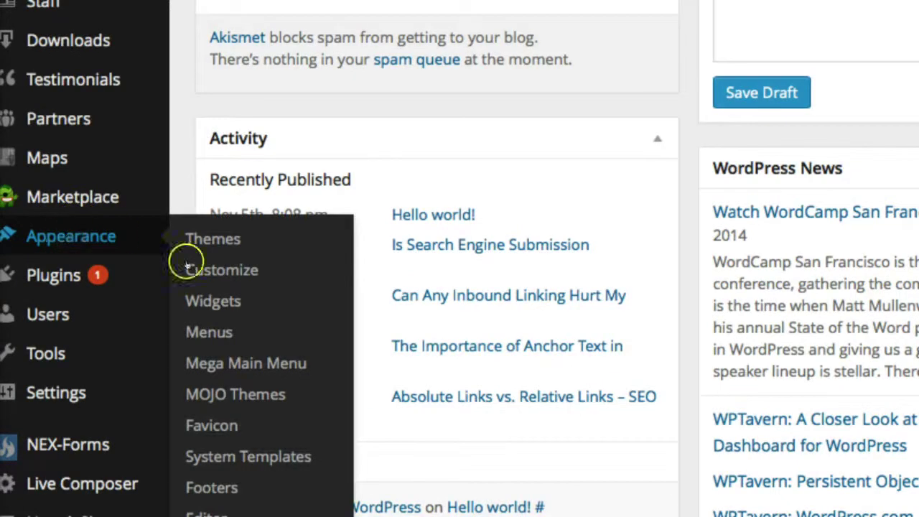
pyautogui.click(211, 331)
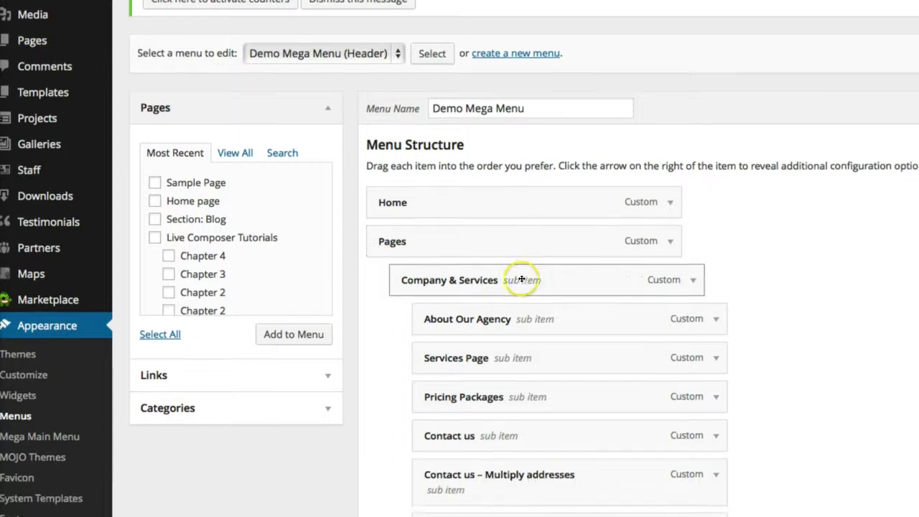
pyautogui.scroll(-1, 500, 221)
pyautogui.scroll(-1, 464, 186)
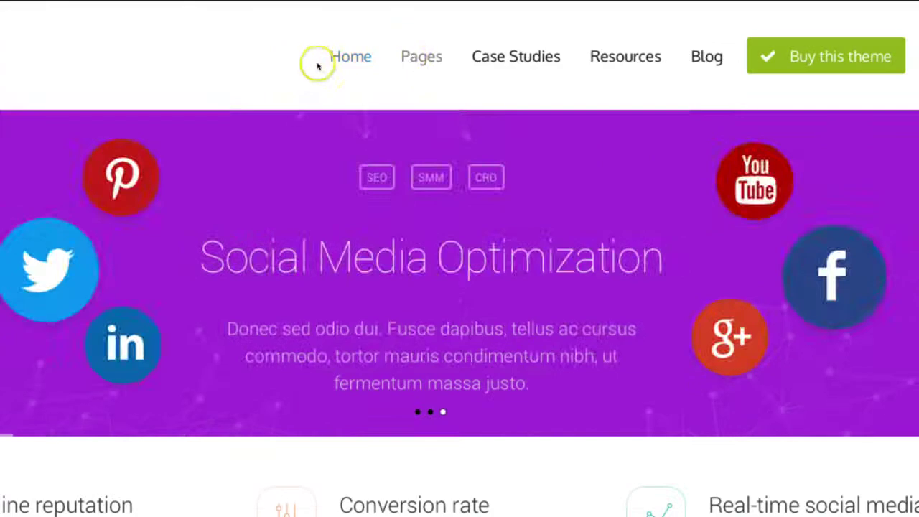
pyautogui.moveTo(410, 56)
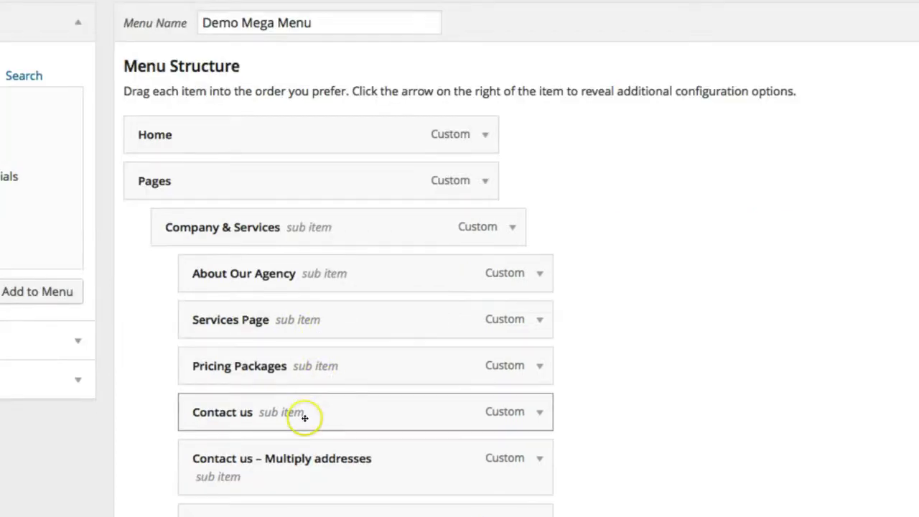
# Expand the Contact us sub item and review its URL, navigation label, style, visibility and icon settings
pyautogui.click(538, 412)
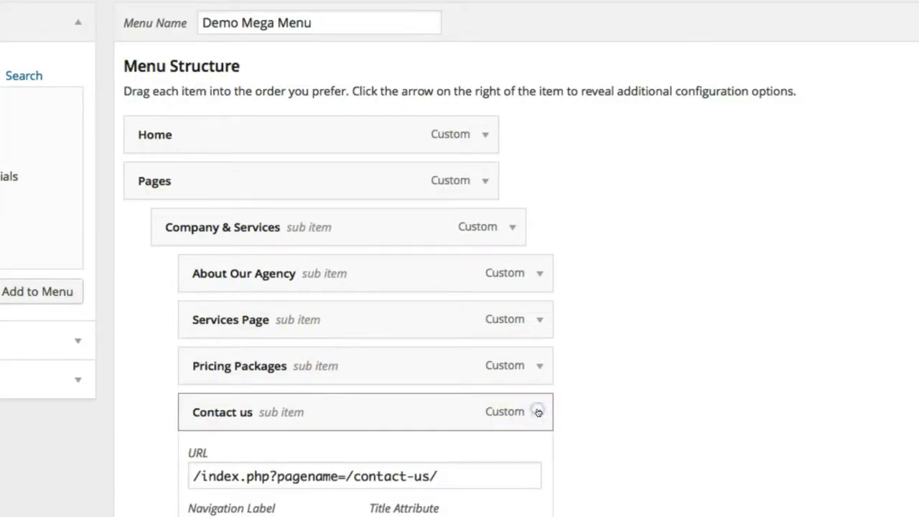
pyautogui.scroll(-5, 524, 207)
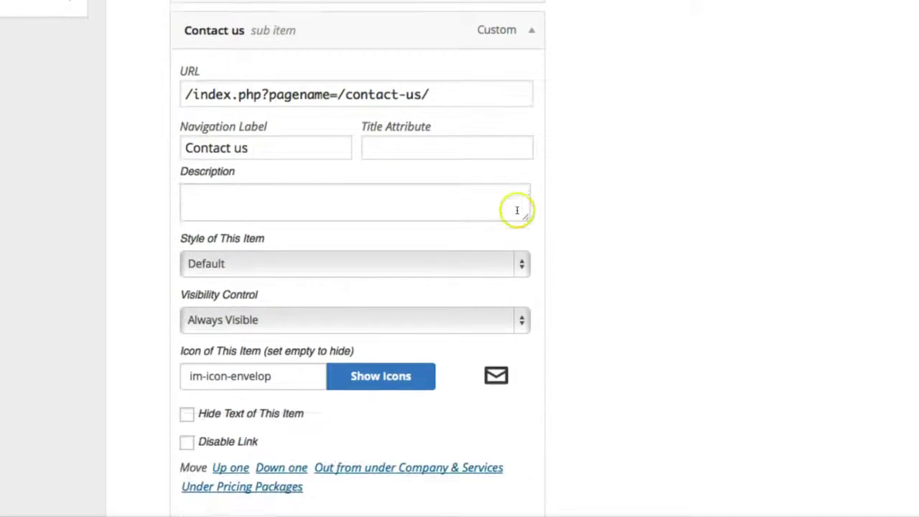
pyautogui.scroll(-2, 516, 210)
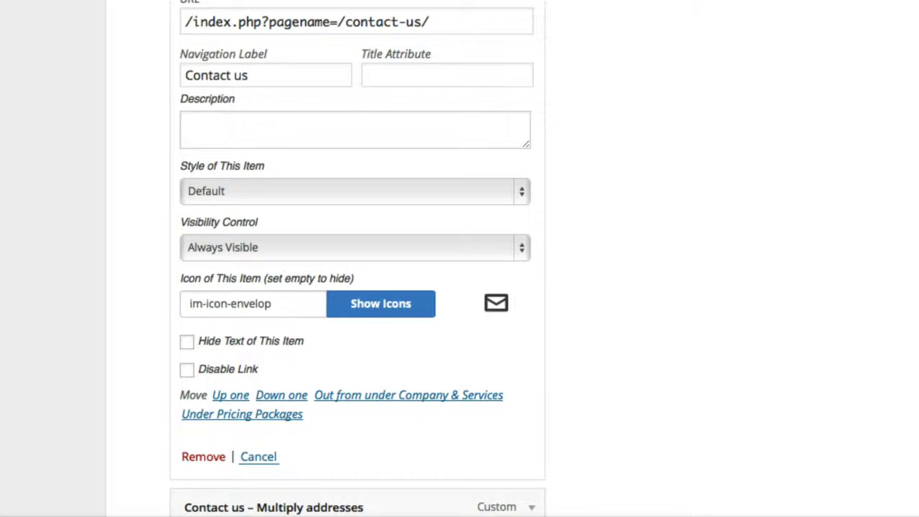
pyautogui.scroll(-7, 359, 258)
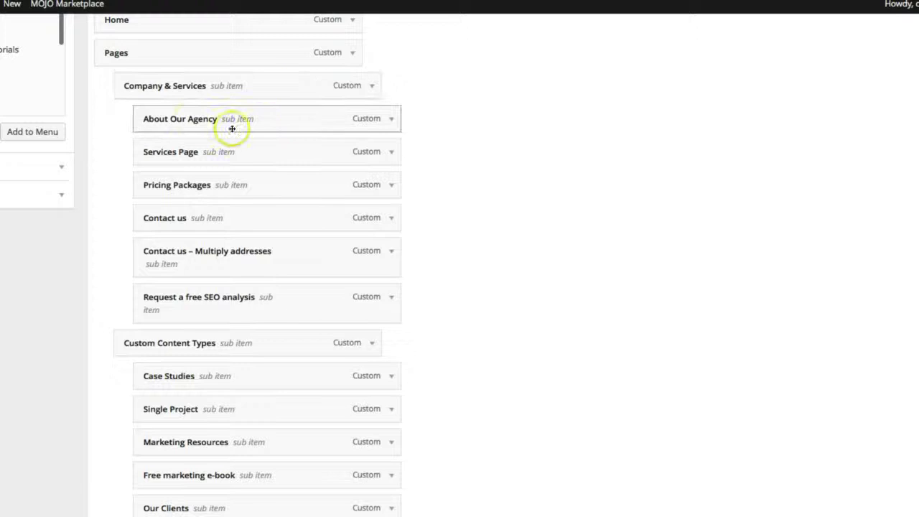
# Remove the "Buy this theme" item from the Demo Mega Menu and save the menu
pyautogui.scroll(-5, 186, 121)
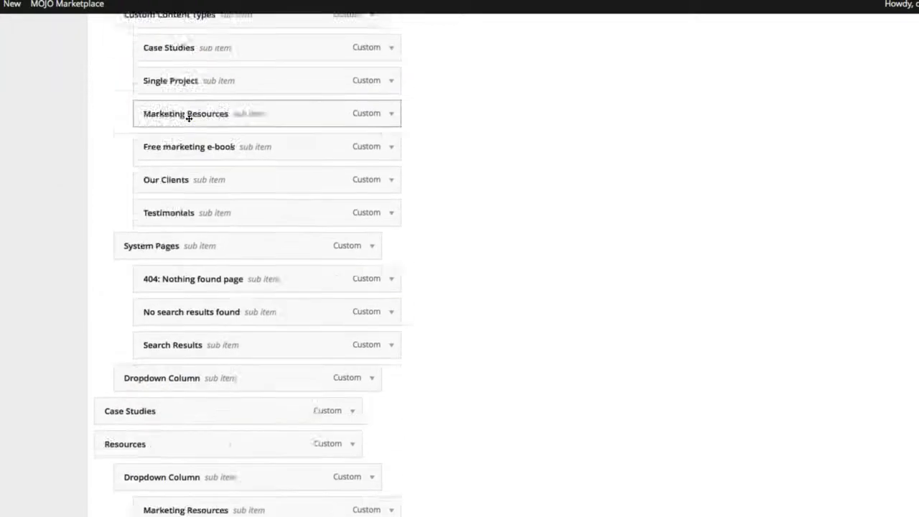
pyautogui.scroll(-5, 188, 117)
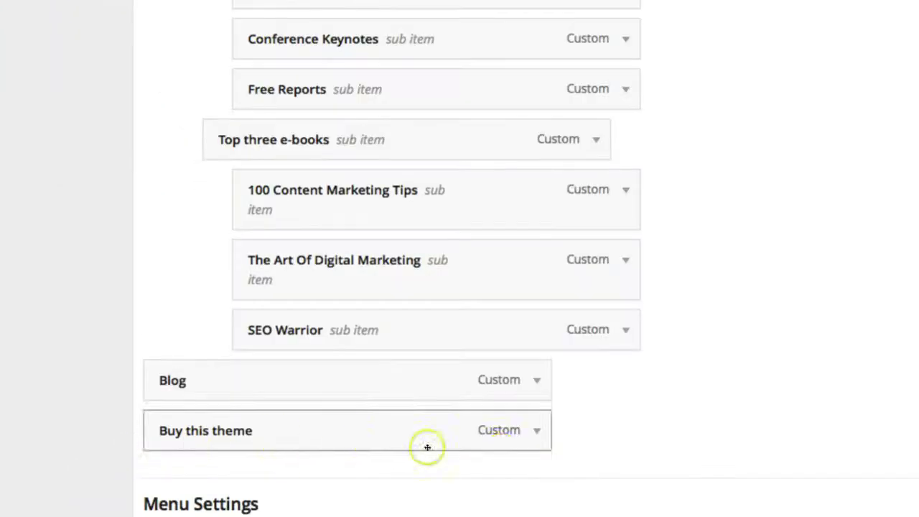
pyautogui.click(534, 433)
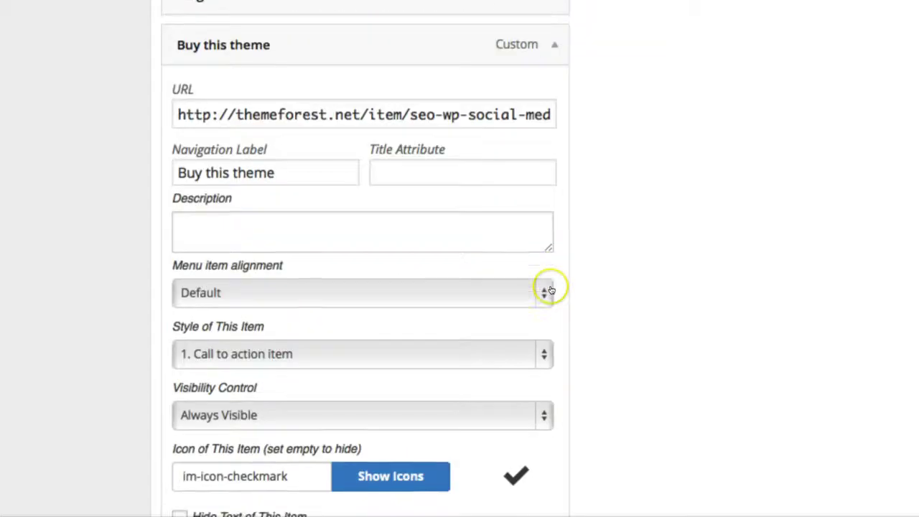
pyautogui.scroll(-6, 509, 230)
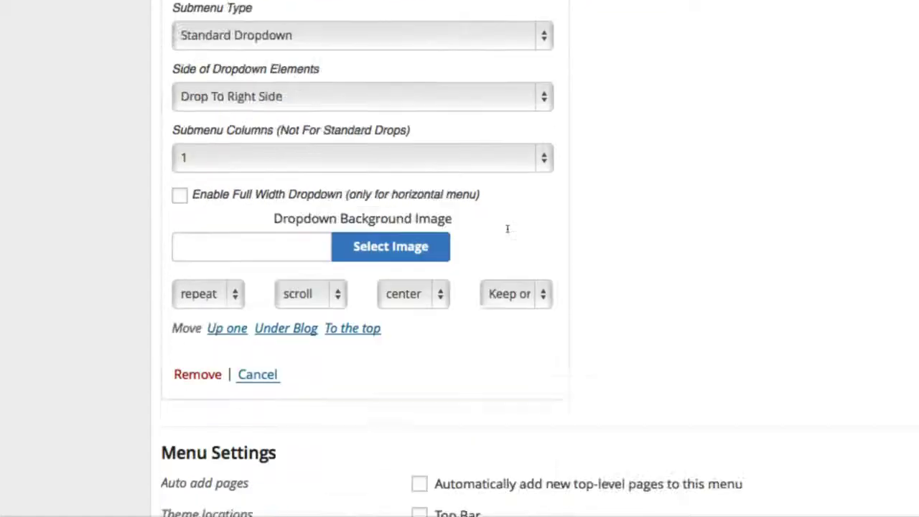
pyautogui.click(180, 297)
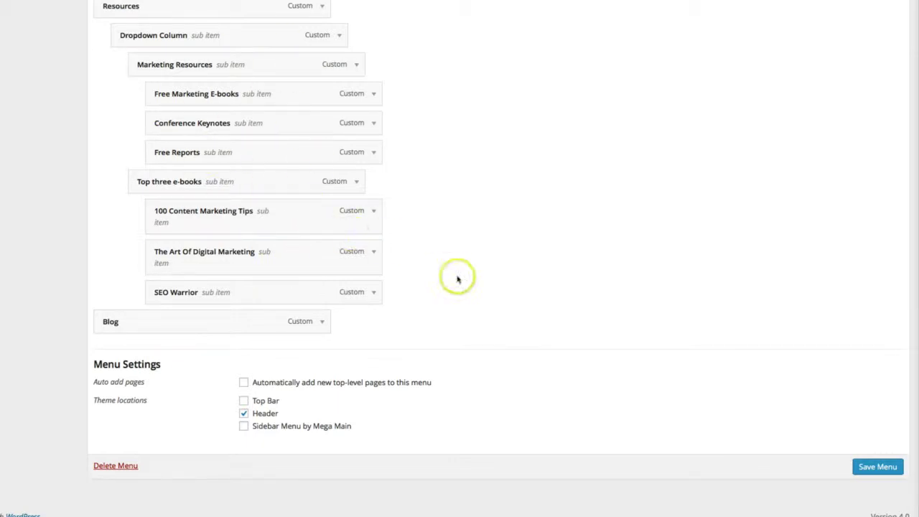
pyautogui.click(874, 466)
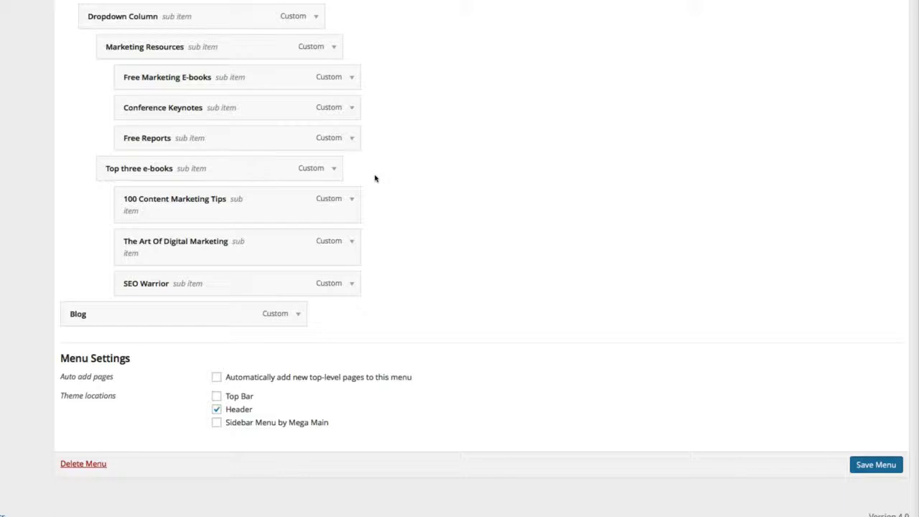
pyautogui.scroll(15, 374, 178)
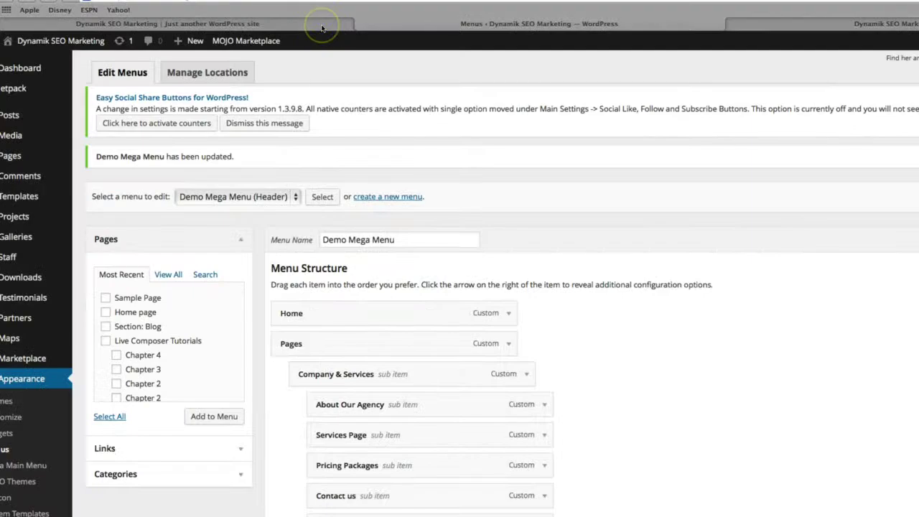
pyautogui.click(322, 27)
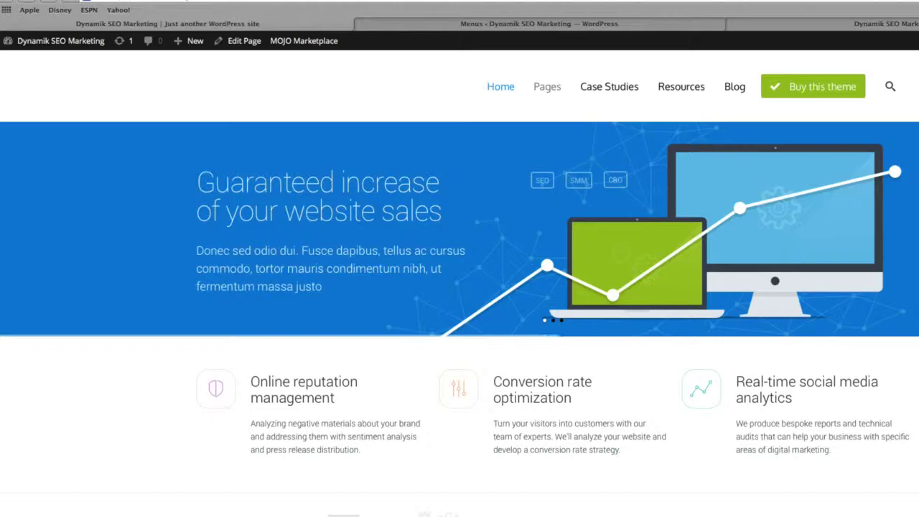
pyautogui.click(293, 39)
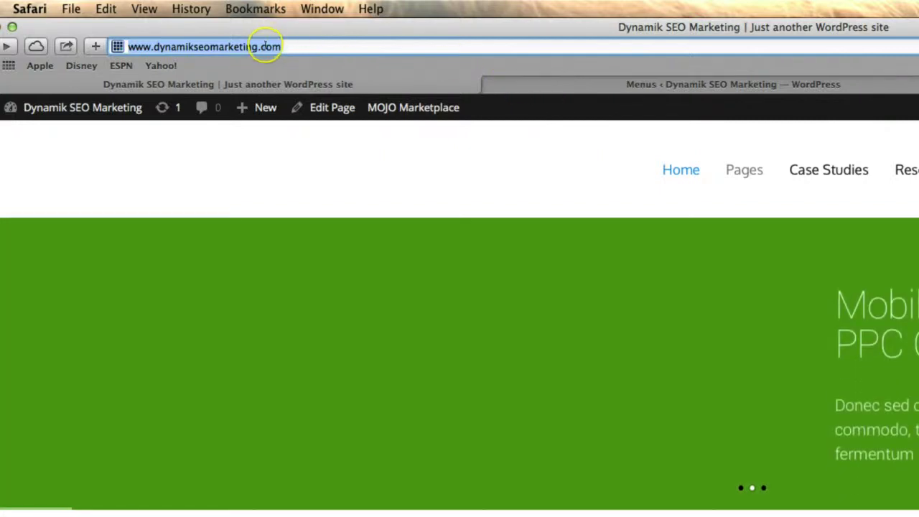
pyautogui.click(657, 84)
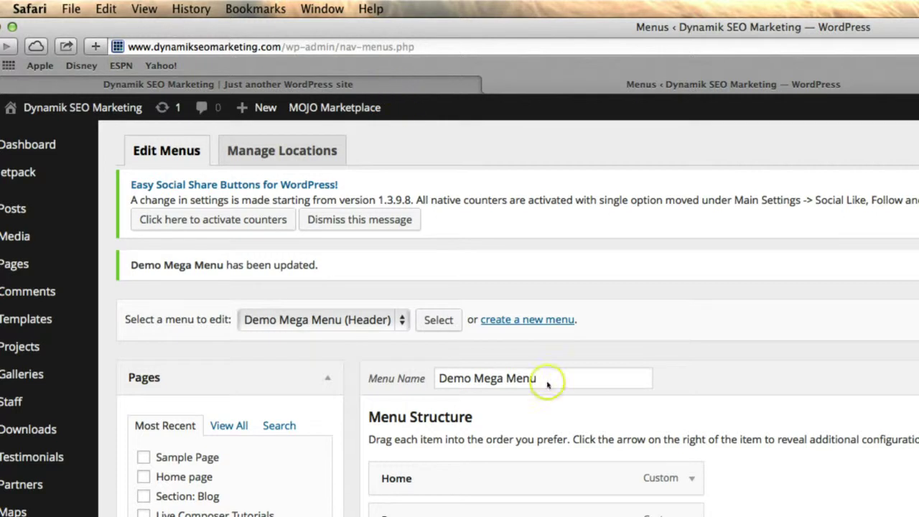
pyautogui.click(384, 90)
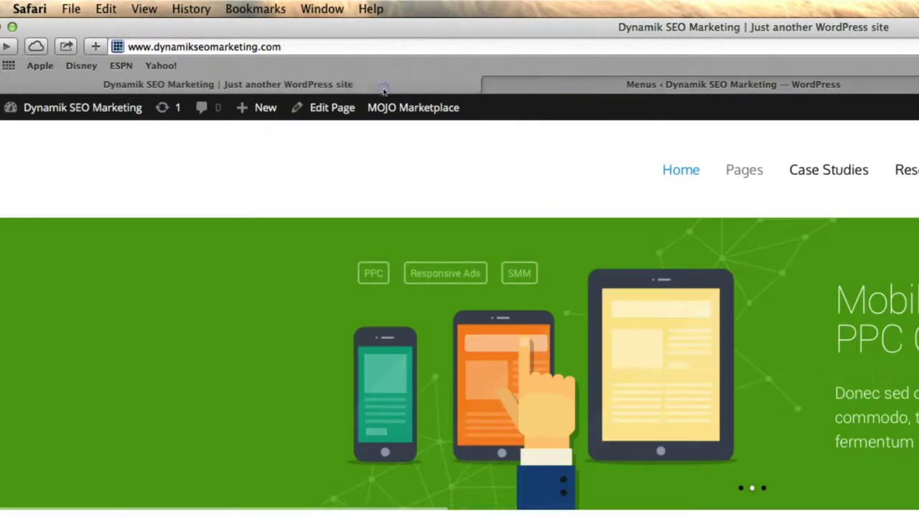
pyautogui.click(327, 46)
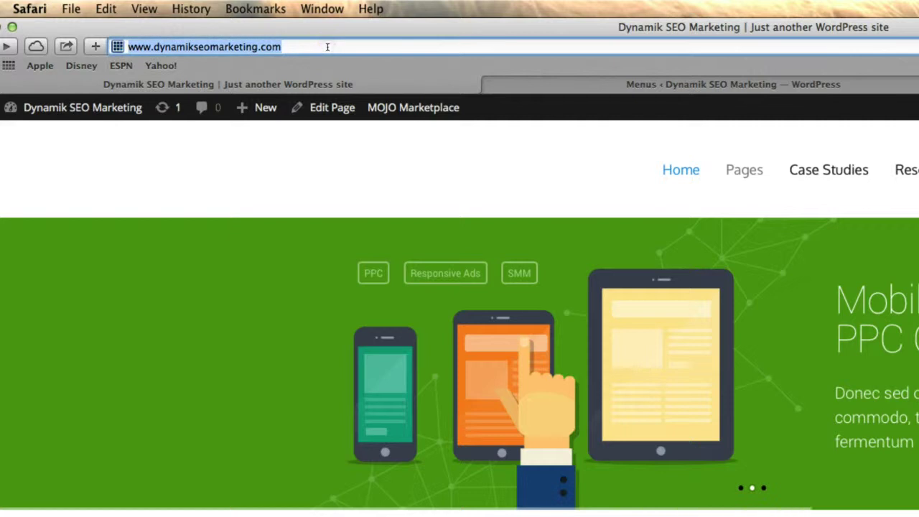
pyautogui.press('Return')
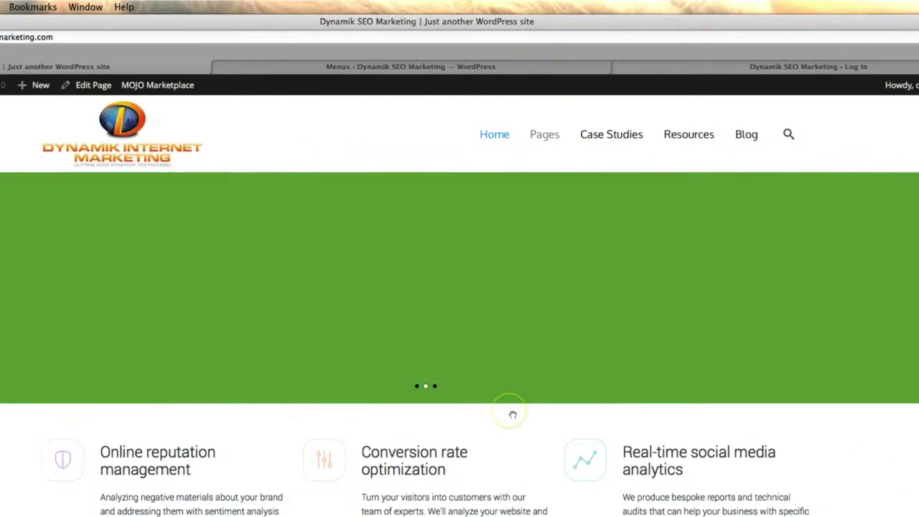
# Open the Case Studies page from the site's header navigation and test the Home link there
pyautogui.click(369, 69)
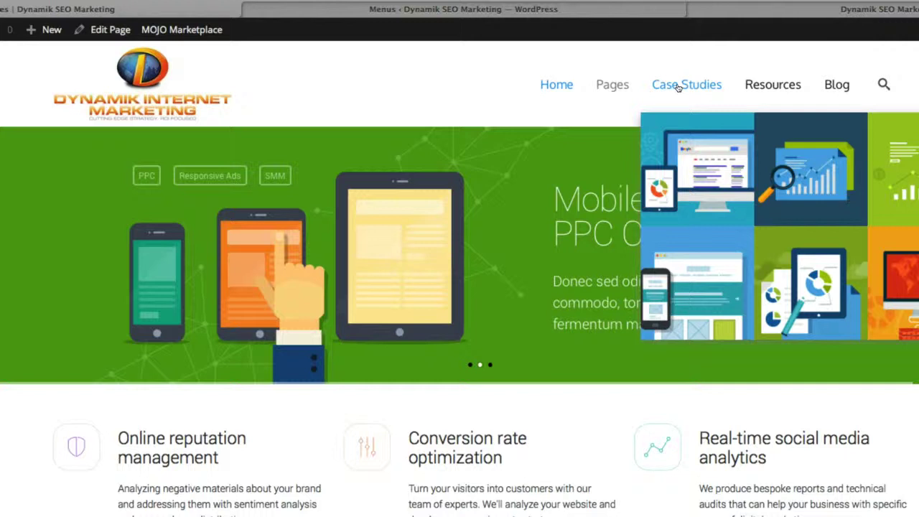
pyautogui.click(677, 87)
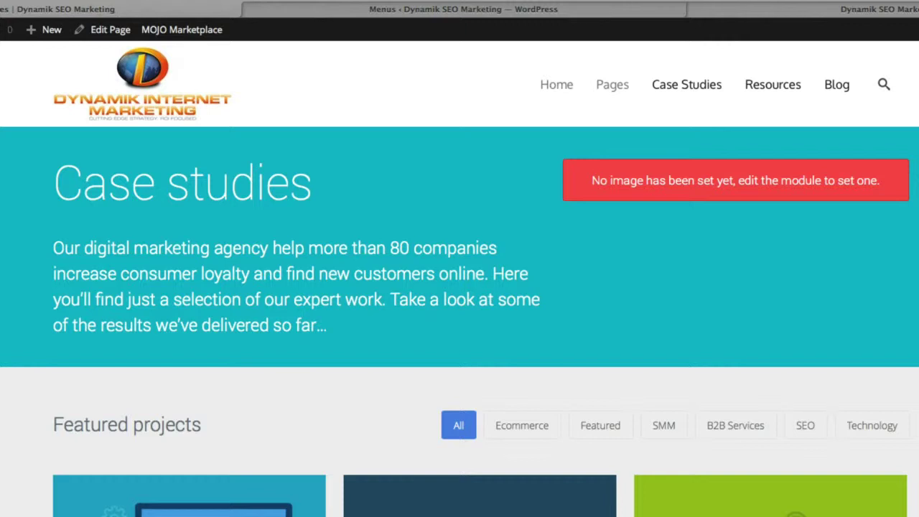
pyautogui.click(559, 85)
pyautogui.doubleClick(557, 85)
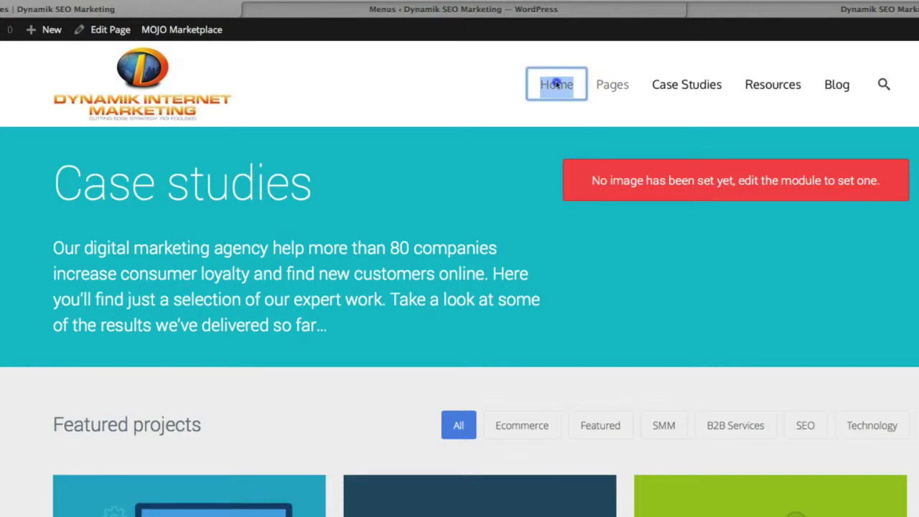
pyautogui.click(481, 89)
pyautogui.doubleClick(556, 87)
pyautogui.click(515, 81)
pyautogui.doubleClick(558, 85)
pyautogui.click(492, 93)
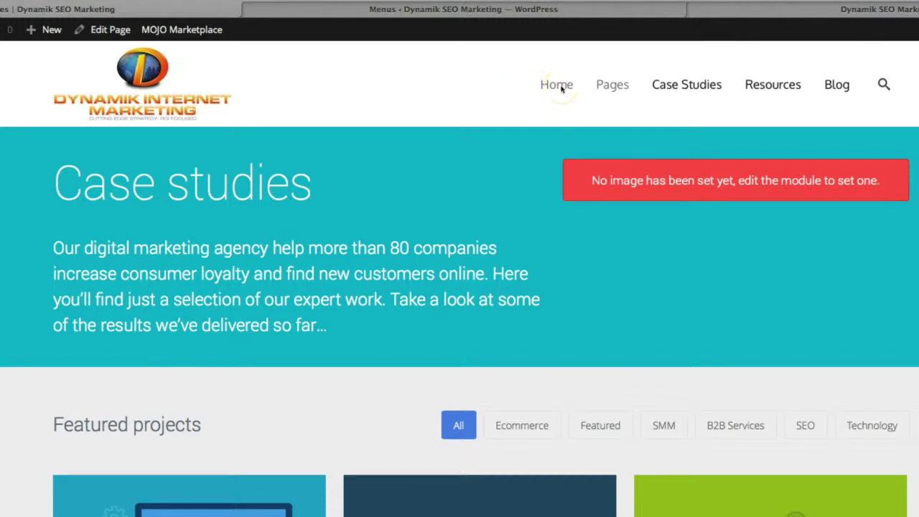
pyautogui.click(509, 24)
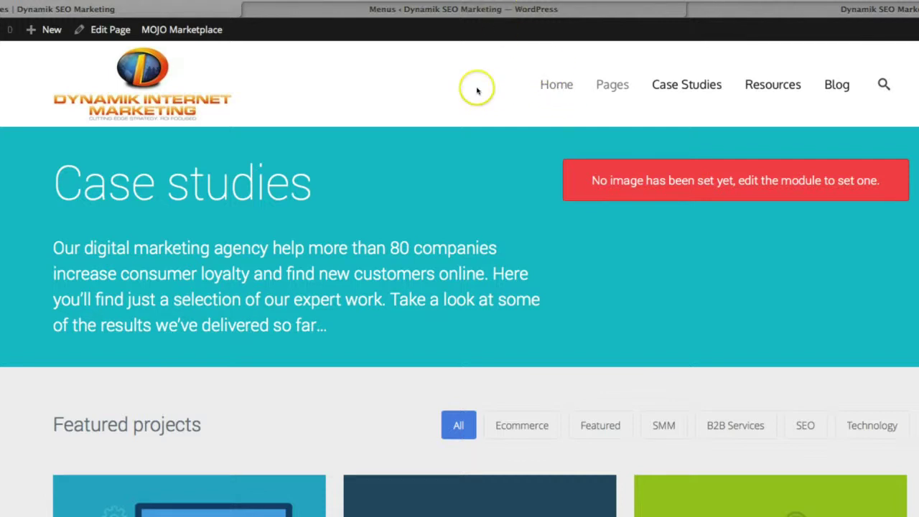
# Return to the menu editor, expand the Home item, and examine its Disable Link and dropdown options
pyautogui.click(452, 11)
pyautogui.scroll(-3, 472, 359)
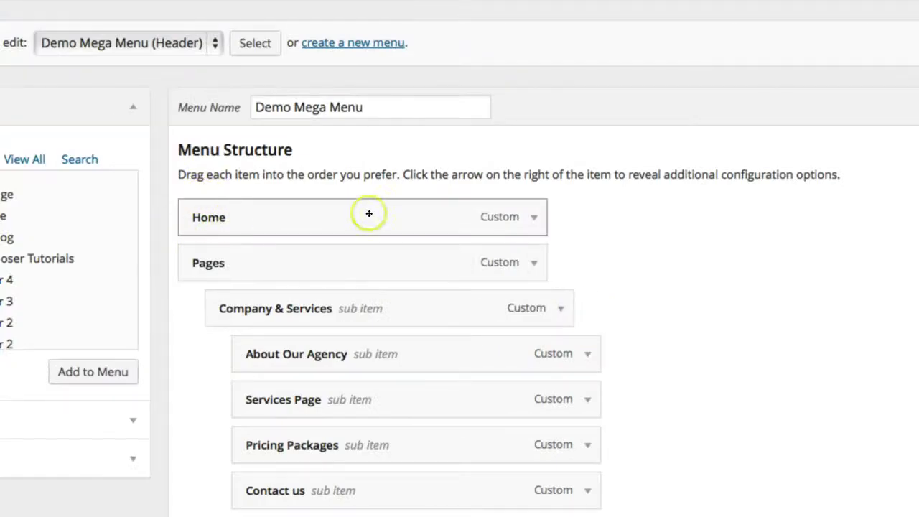
pyautogui.click(532, 219)
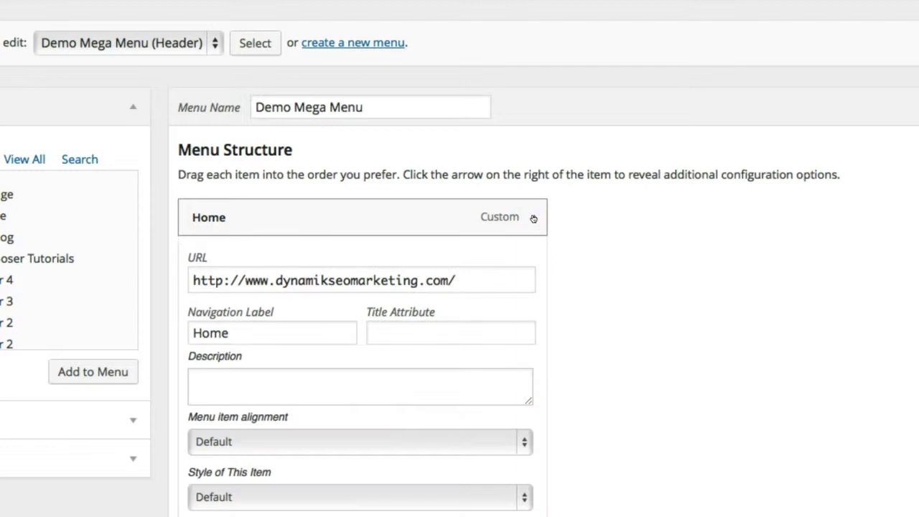
pyautogui.scroll(-3, 512, 293)
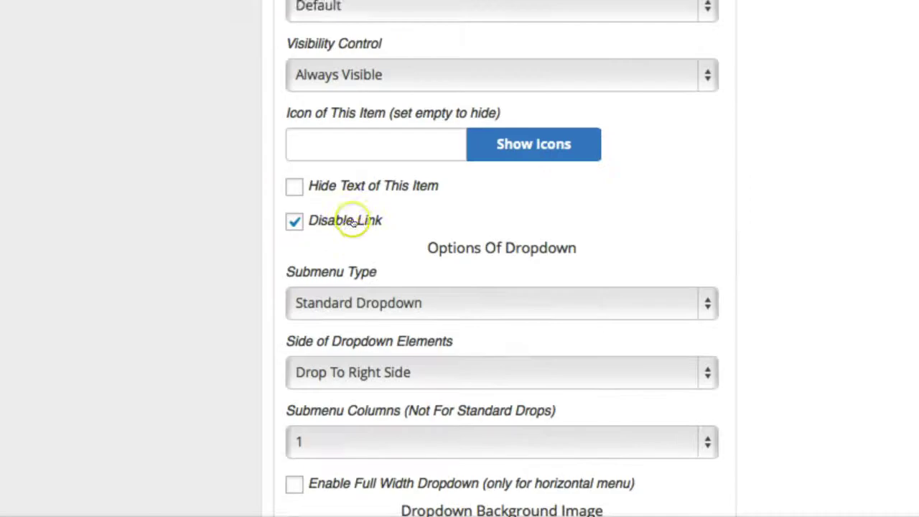
pyautogui.scroll(-1, 355, 219)
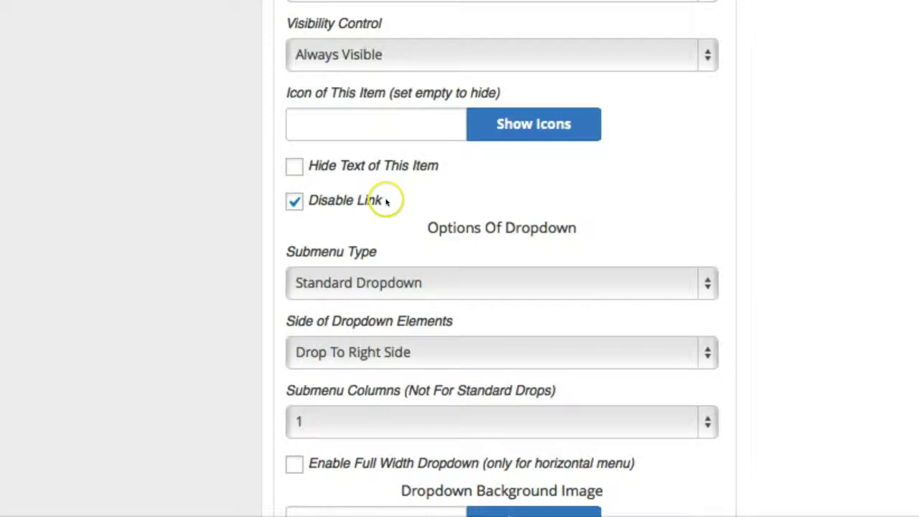
pyautogui.scroll(-1, 385, 201)
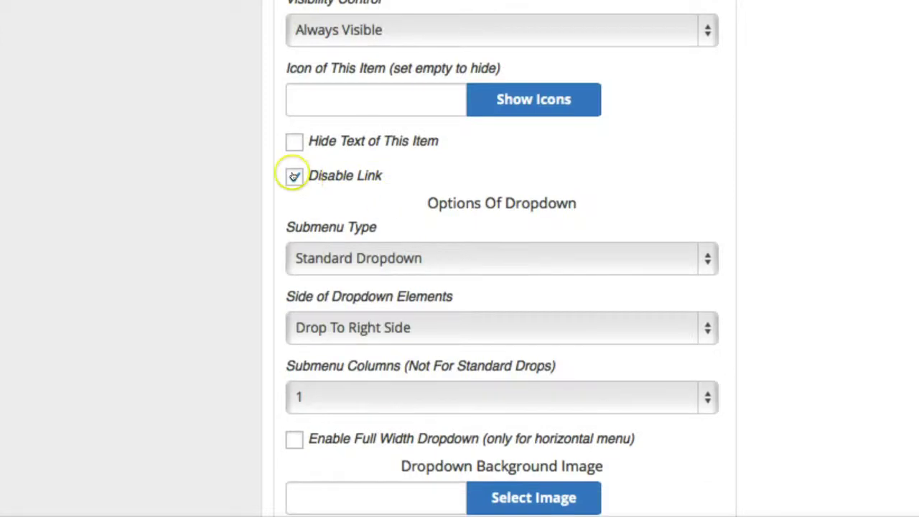
pyautogui.scroll(-1, 336, 179)
pyautogui.scroll(-1, 337, 181)
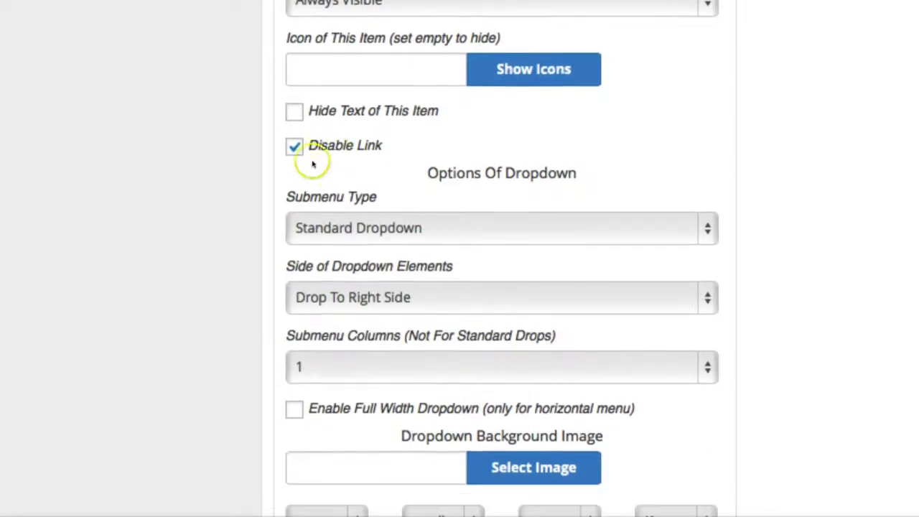
pyautogui.scroll(-5, 642, 137)
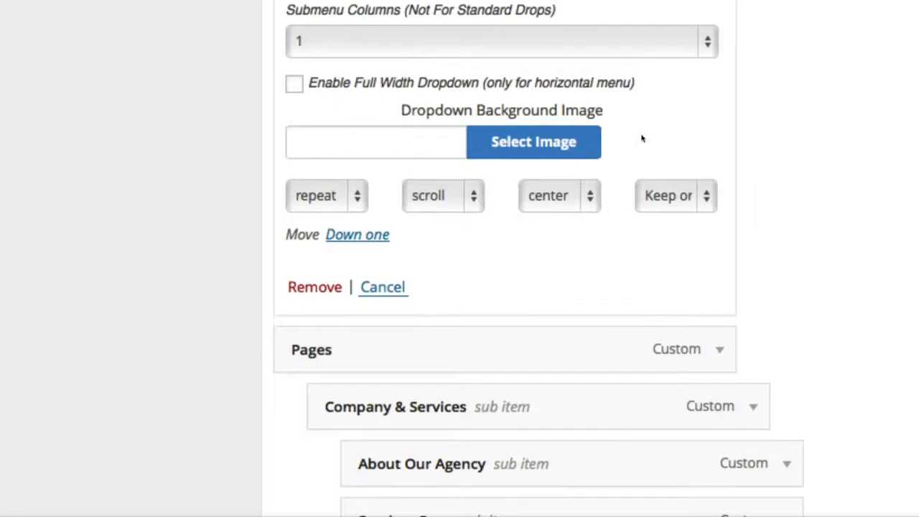
# Review the Home item's options and the menu settings, and save the Demo Mega Menu
pyautogui.scroll(5, 834, 71)
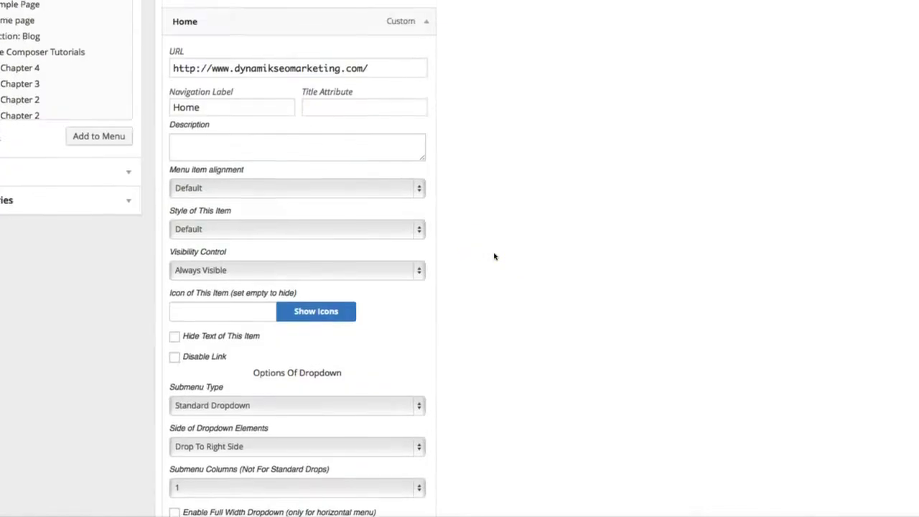
pyautogui.scroll(-15, 769, 241)
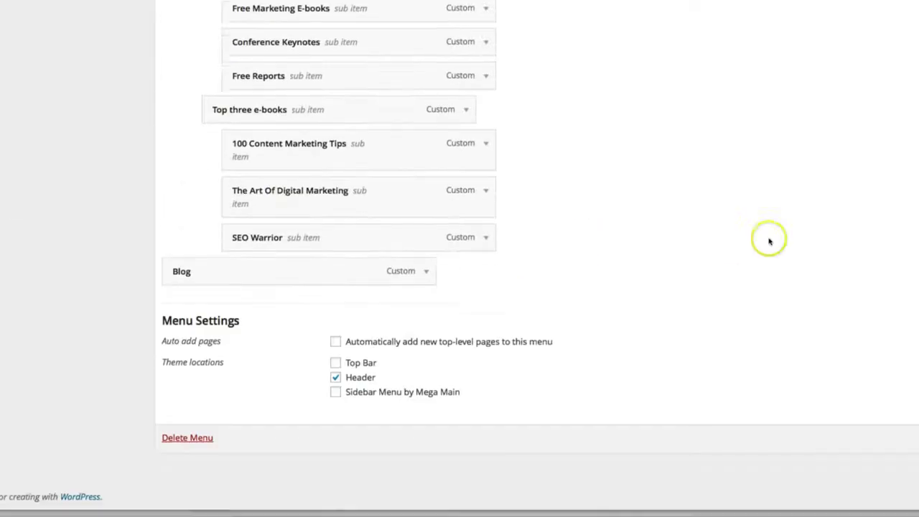
pyautogui.scroll(15, 890, 350)
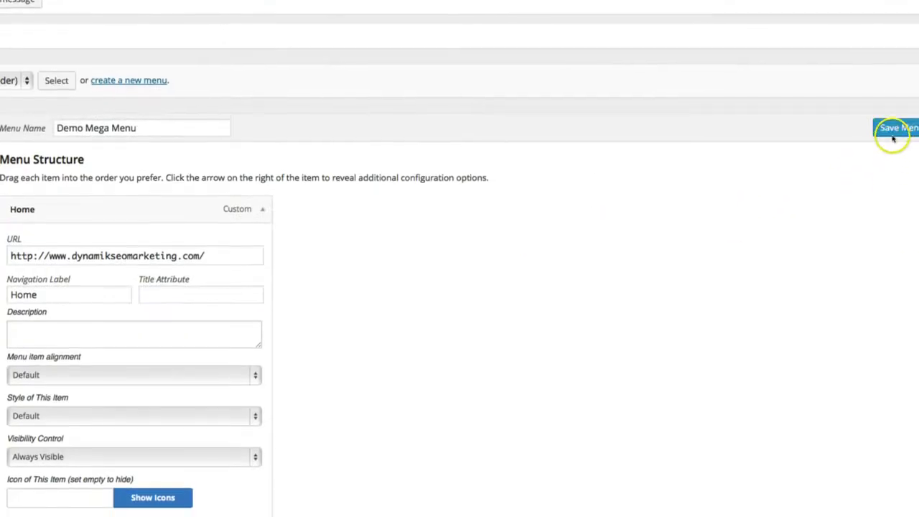
pyautogui.click(891, 149)
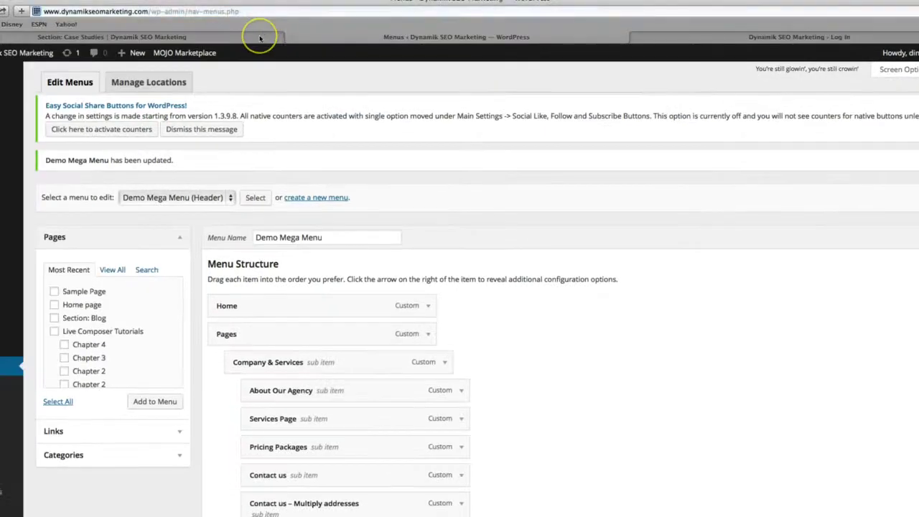
# Switch to the site's Case Studies page, reload it, and test the Home link in the header navigation
pyautogui.click(260, 37)
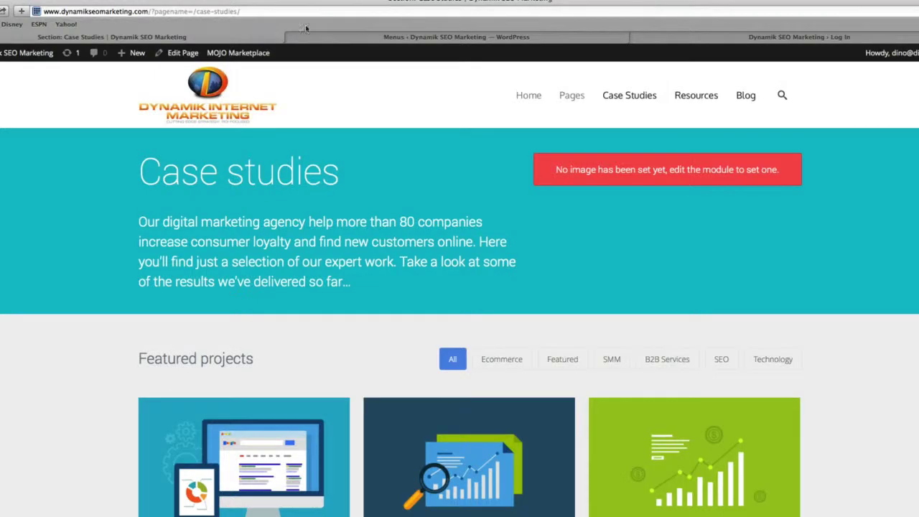
pyautogui.click(325, 10)
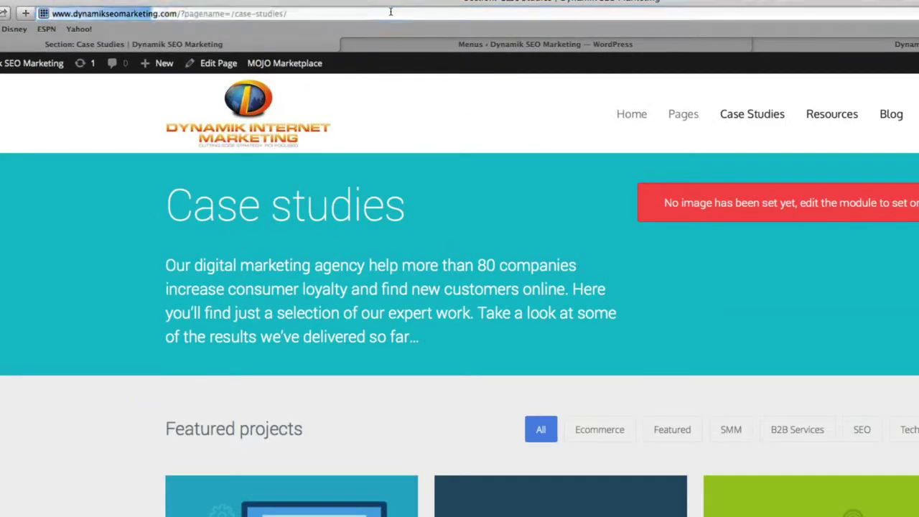
pyautogui.press('Return')
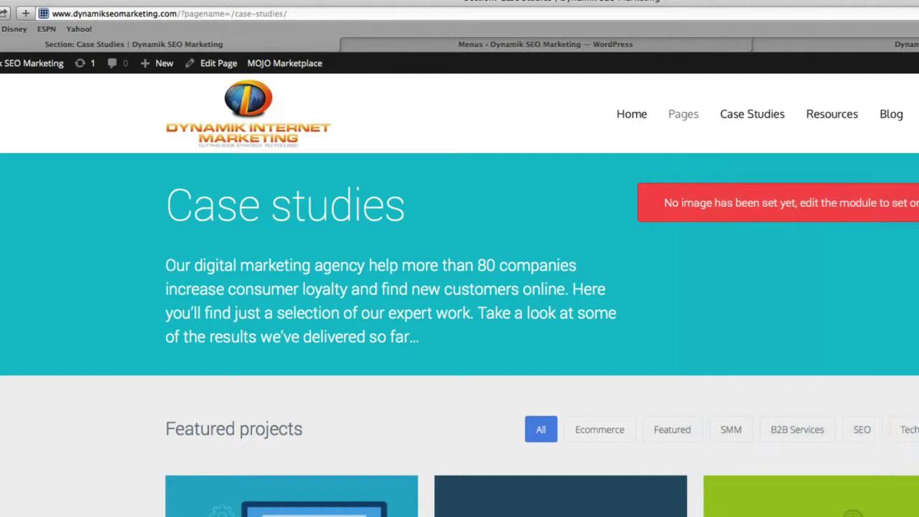
pyautogui.click(633, 115)
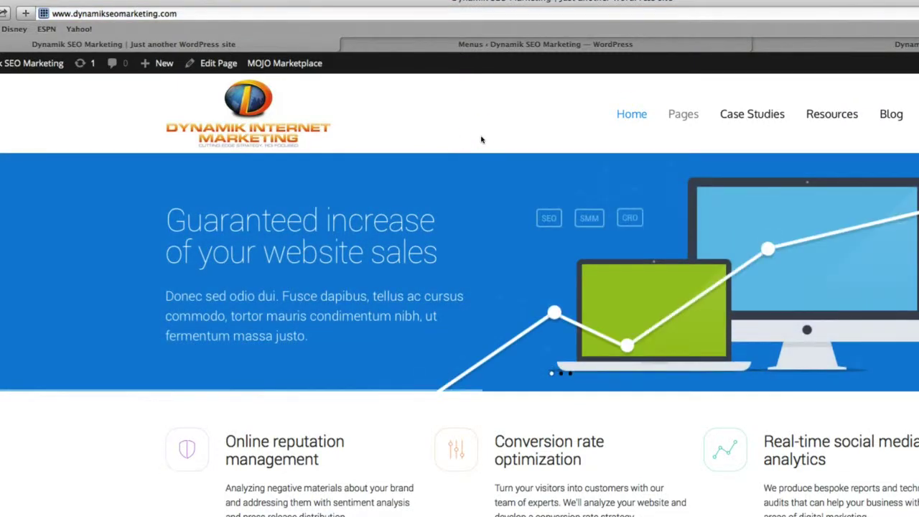
pyautogui.click(497, 106)
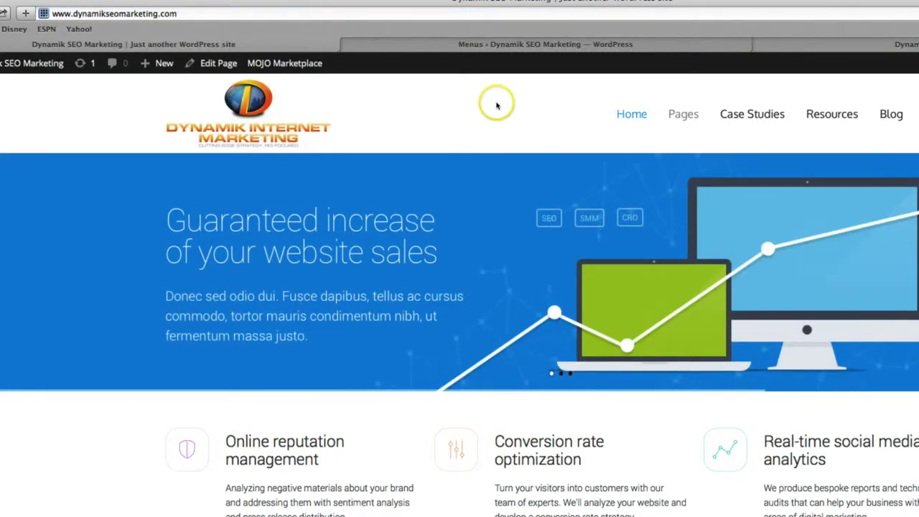
# Return to the WordPress admin, open the page for adding new plugins, and search for "yoast"
pyautogui.click(510, 46)
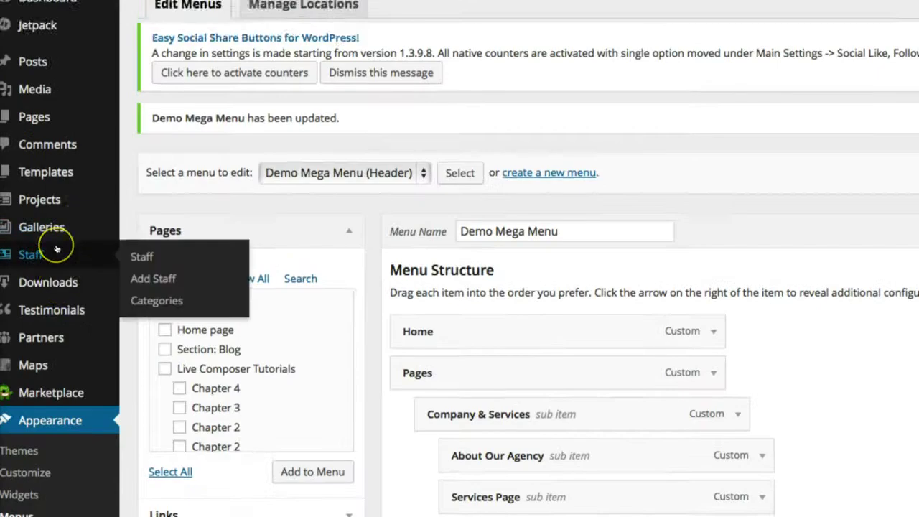
pyautogui.scroll(-3, 56, 248)
pyautogui.scroll(-5, 57, 267)
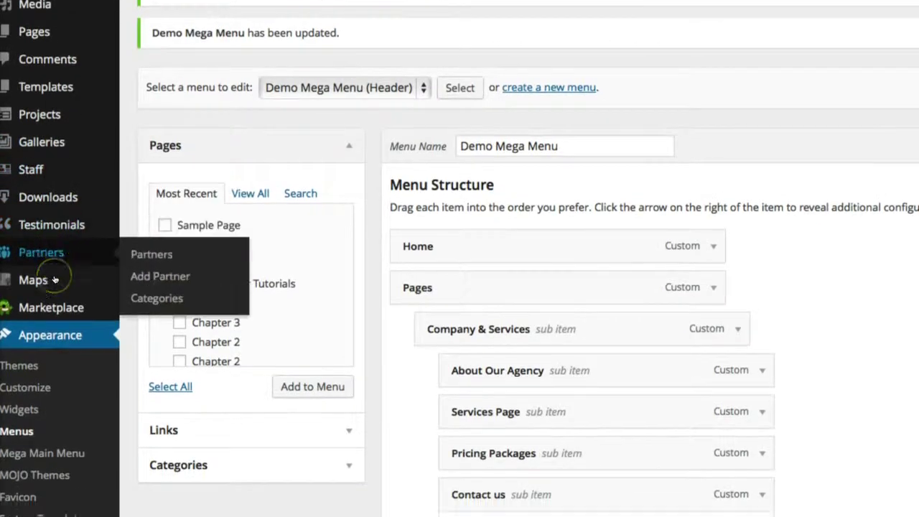
pyautogui.scroll(-2, 54, 279)
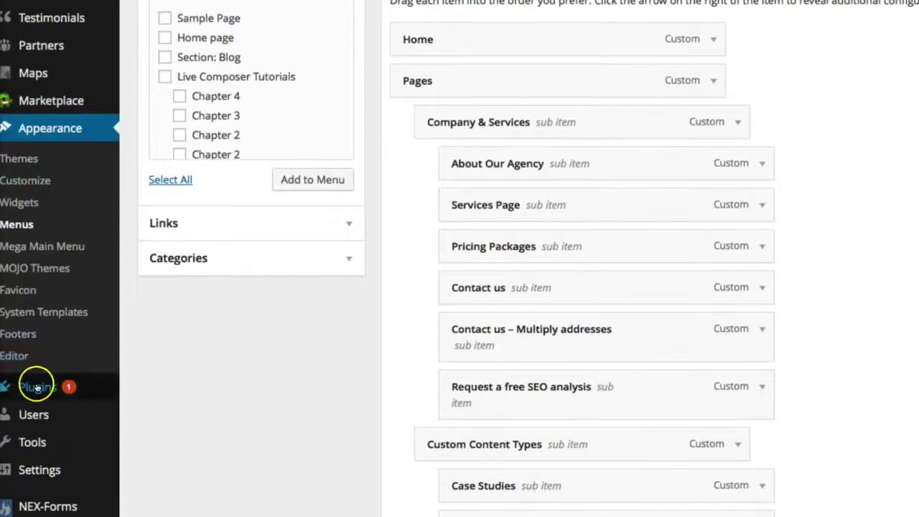
pyautogui.moveTo(37, 382)
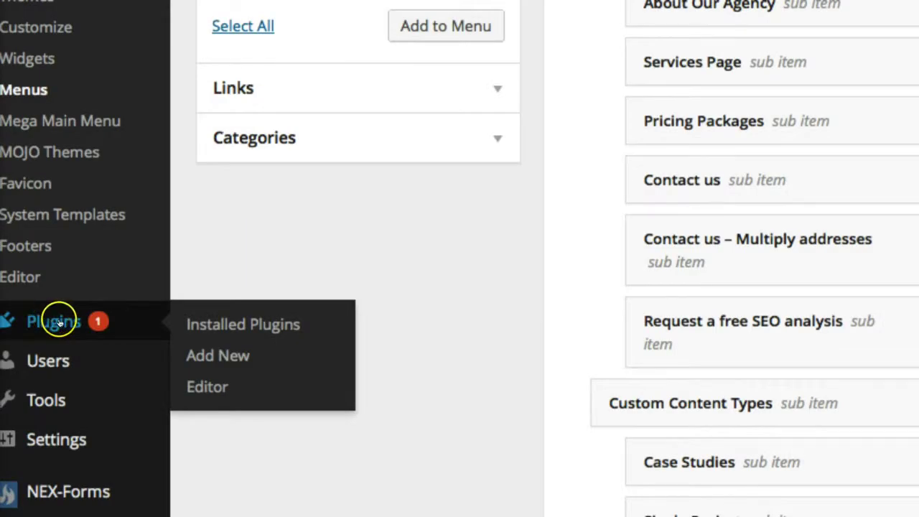
pyautogui.click(216, 323)
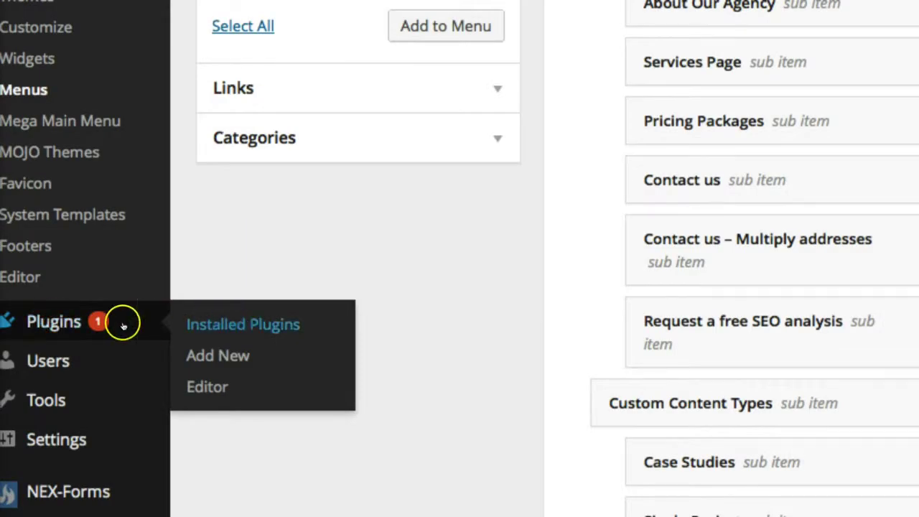
pyautogui.click(231, 357)
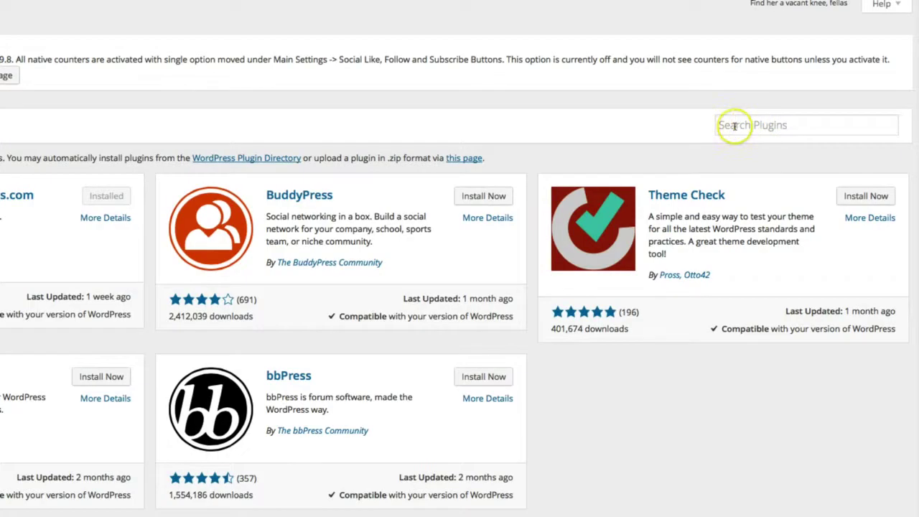
pyautogui.click(734, 127)
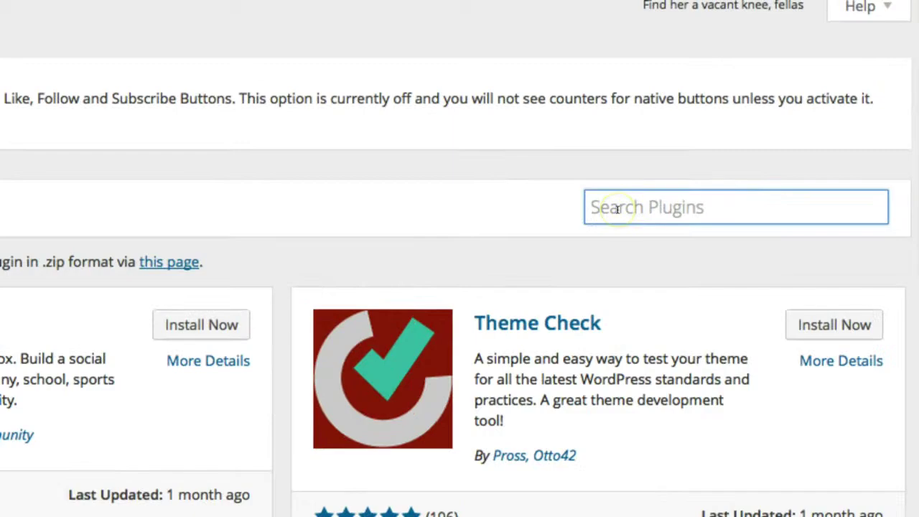
pyautogui.write('yoast')
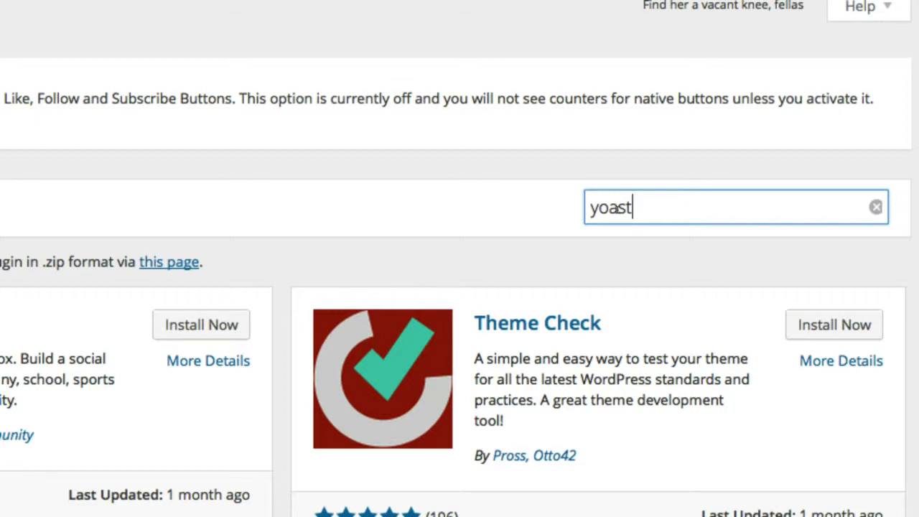
pyautogui.press('Return')
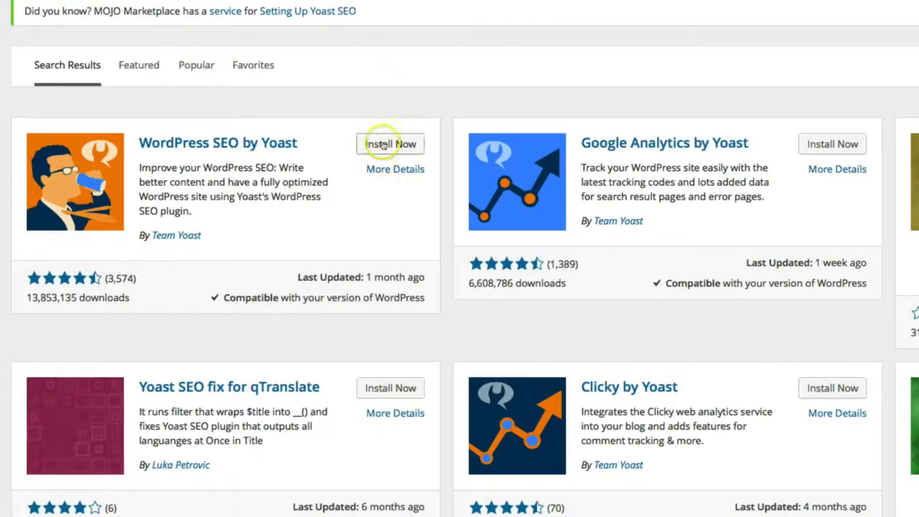
# Install and activate the WordPress SEO by Yoast plugin, and decline its usage tracking
pyautogui.click(385, 145)
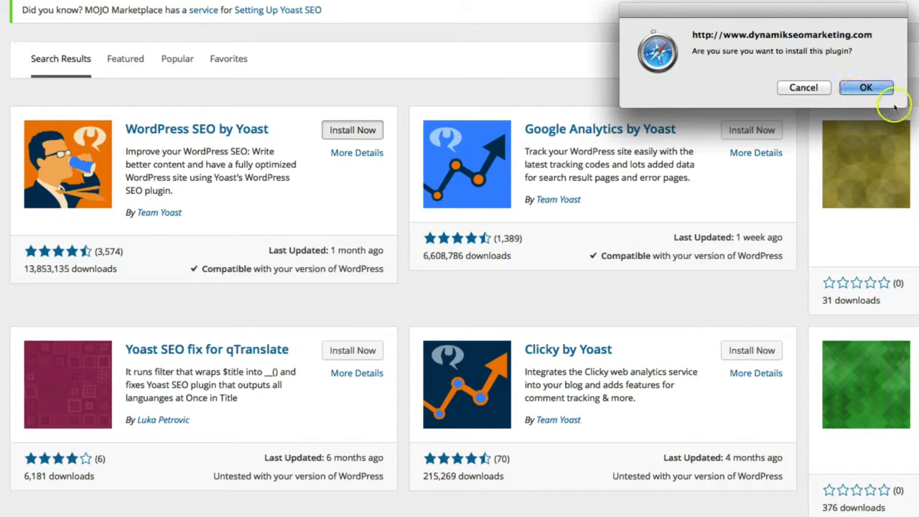
pyautogui.click(865, 86)
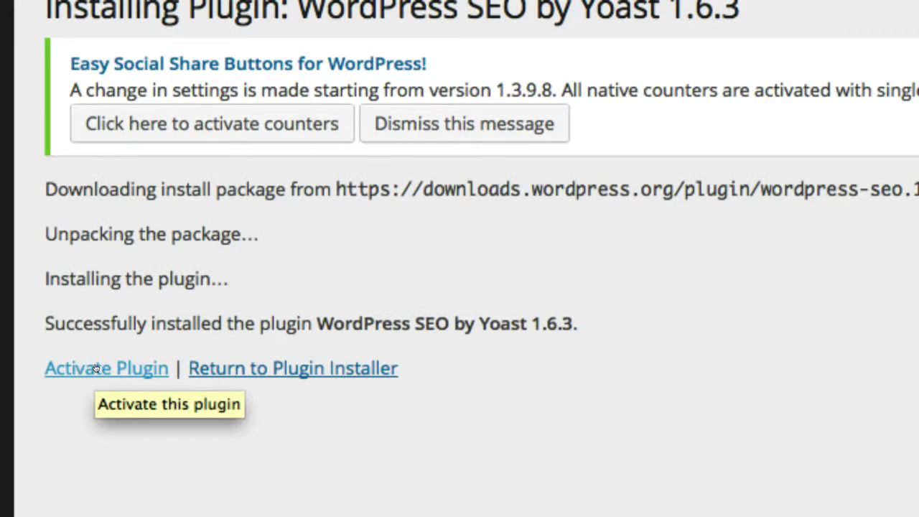
pyautogui.click(95, 367)
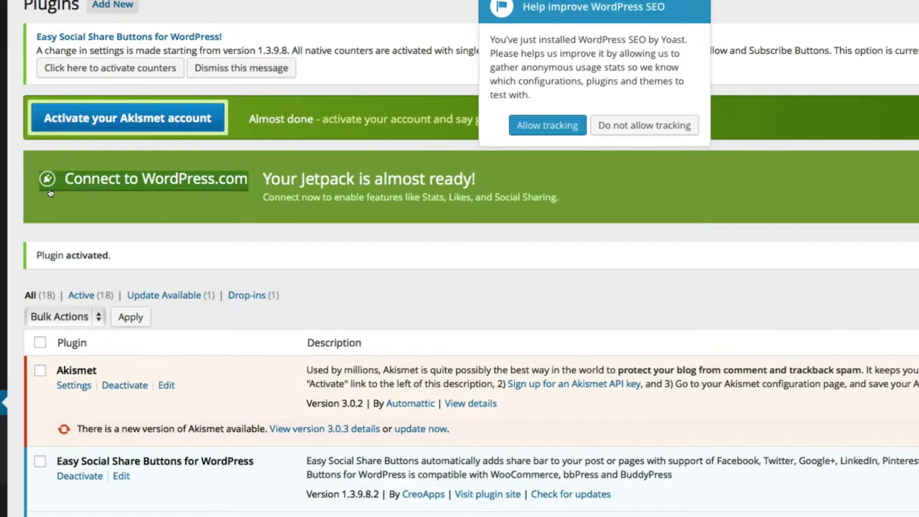
pyautogui.click(626, 128)
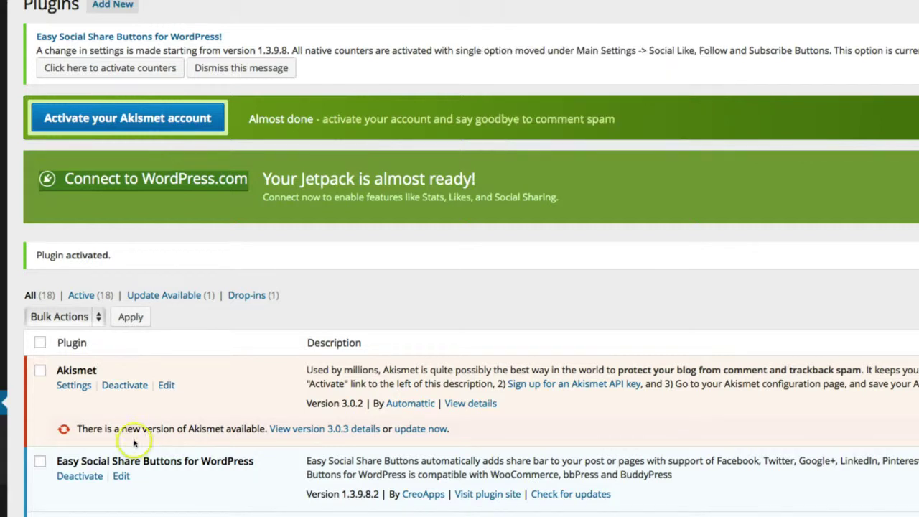
# Open the Titles & Metas settings of the Yoast SEO plugin
pyautogui.moveTo(0, 330)
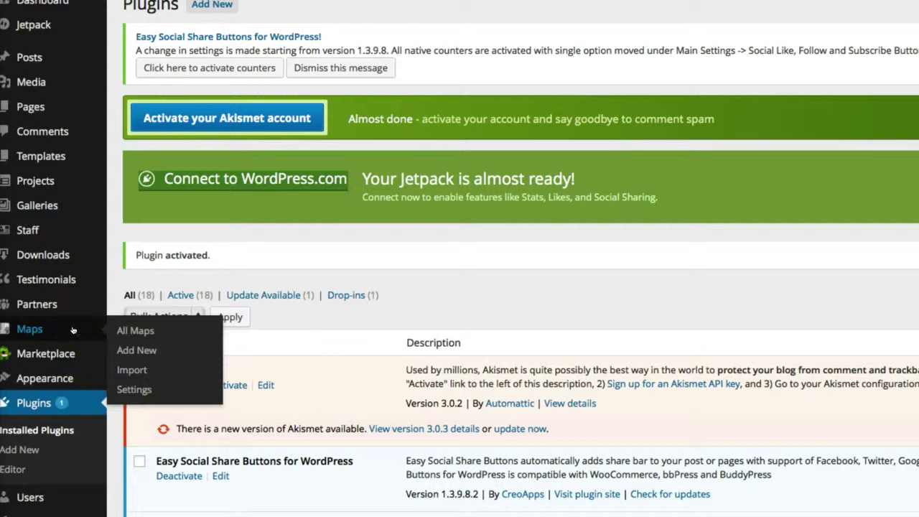
pyautogui.scroll(-5, 73, 330)
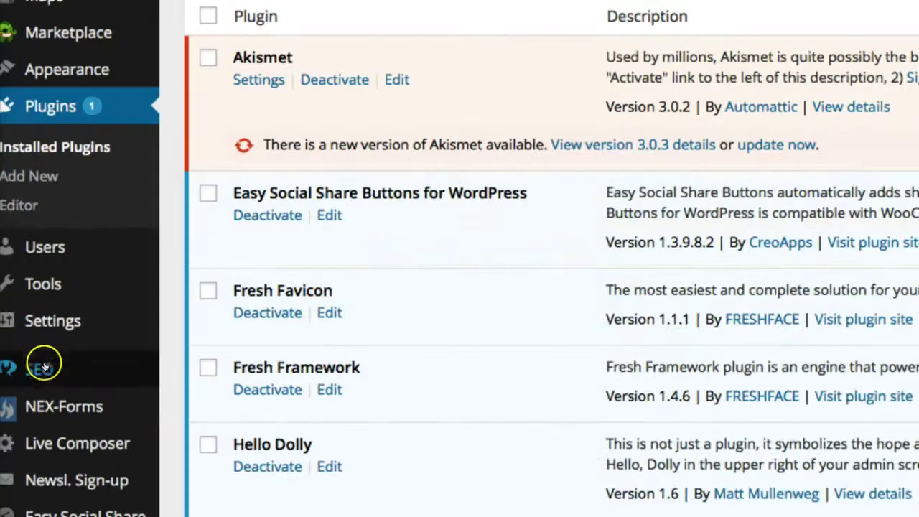
pyautogui.moveTo(31, 417)
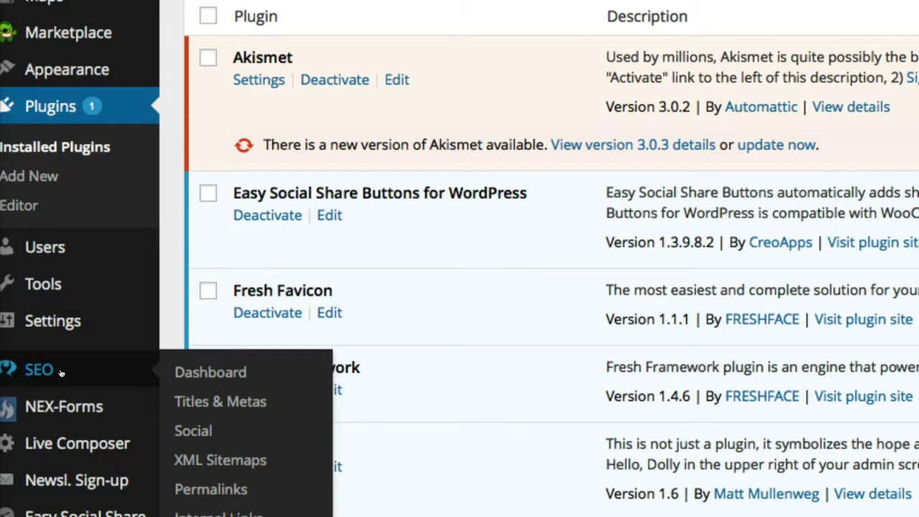
pyautogui.click(215, 403)
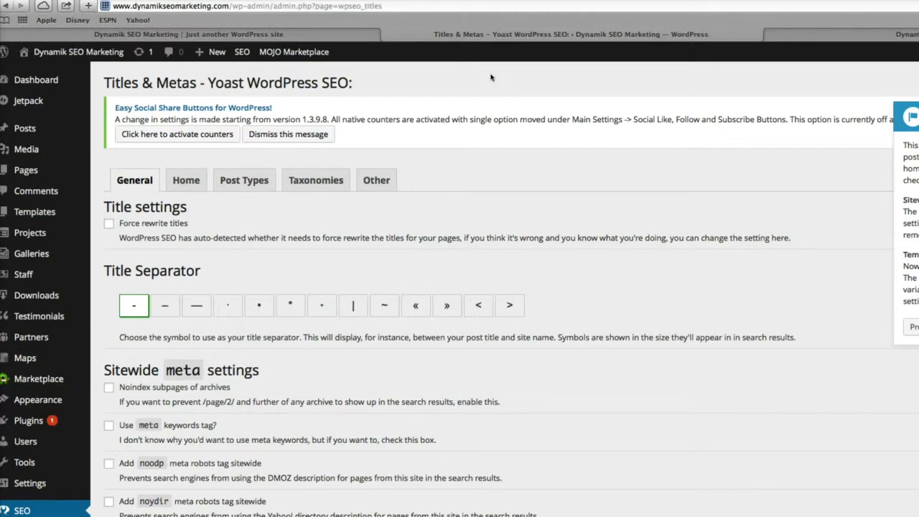
# Search Google for "las vegas seo company" in a new browser tab and highlight the search phrase
pyautogui.click(342, 39)
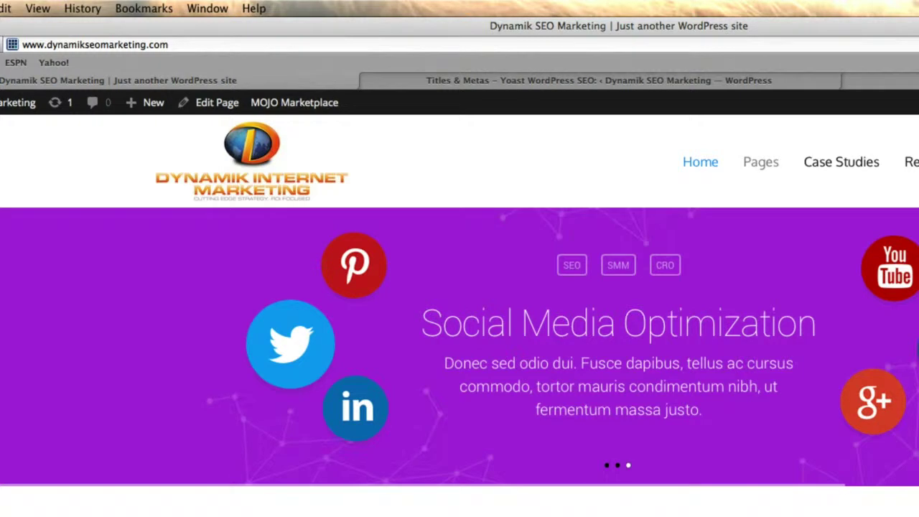
pyautogui.press('super+t')
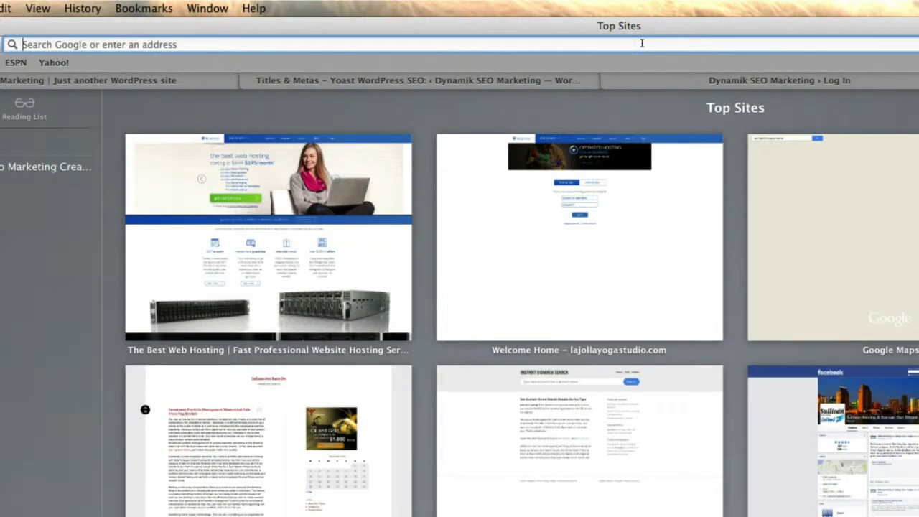
pyautogui.write('las vegas seo')
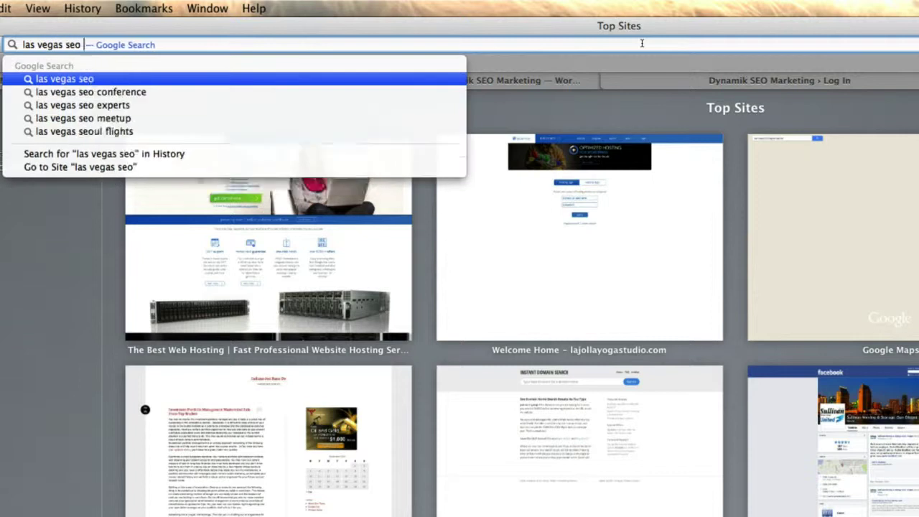
pyautogui.write(' company')
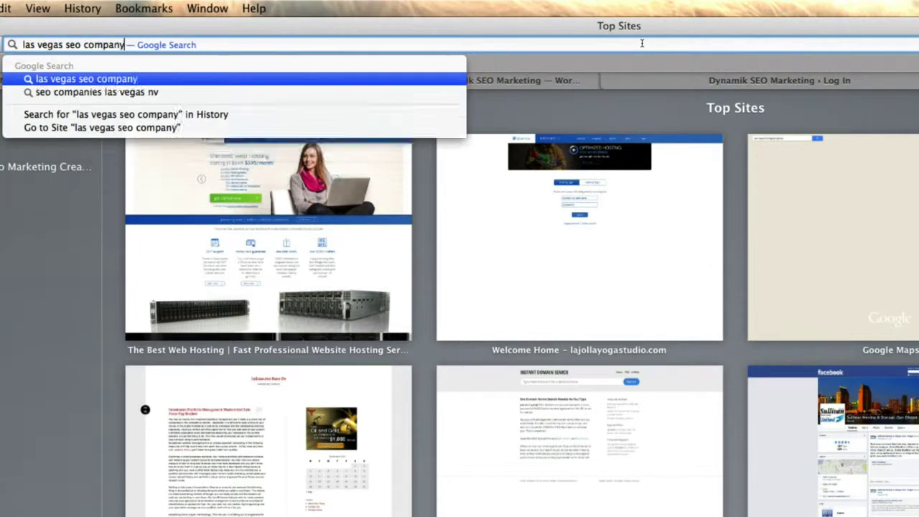
pyautogui.press('Return')
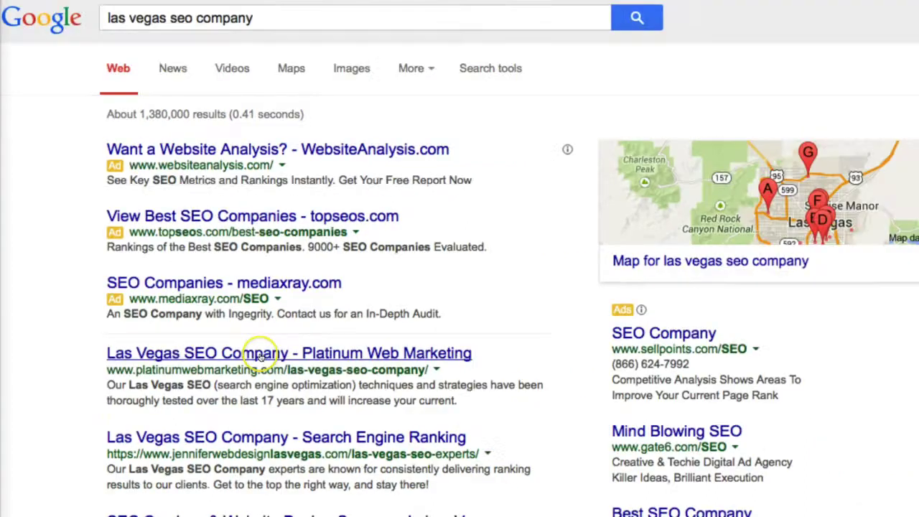
pyautogui.moveTo(255, 18); pyautogui.dragTo(106, 18)
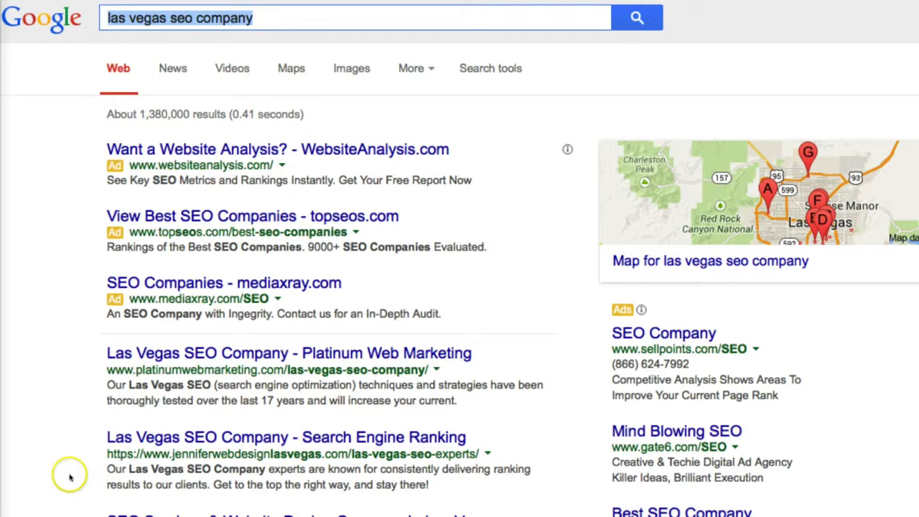
# Return to Yoast's Titles & Metas settings, look over the general options, and show the Home settings
pyautogui.click(63, 450)
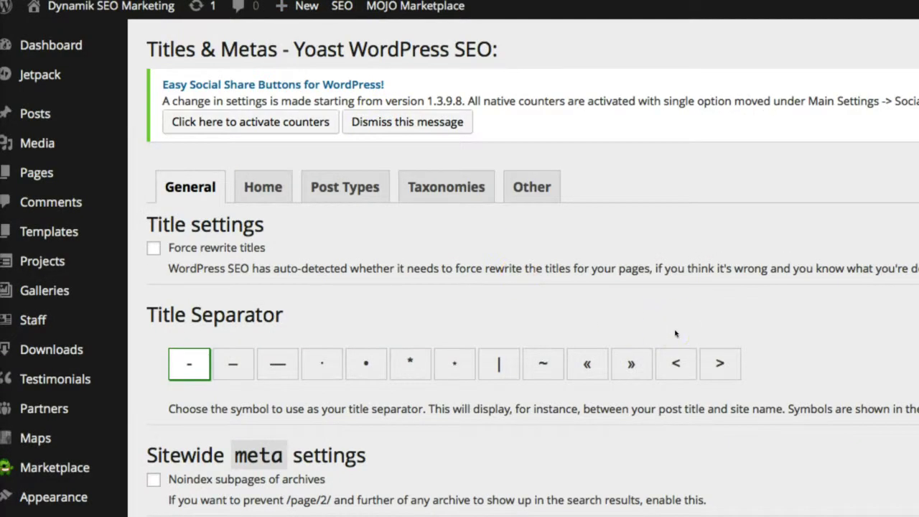
pyautogui.scroll(-3, 675, 333)
pyautogui.scroll(3, 674, 333)
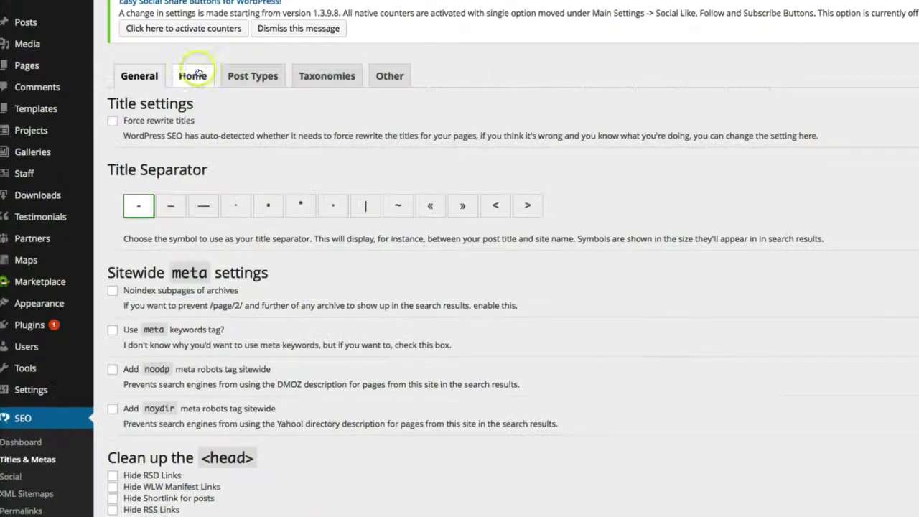
pyautogui.click(196, 75)
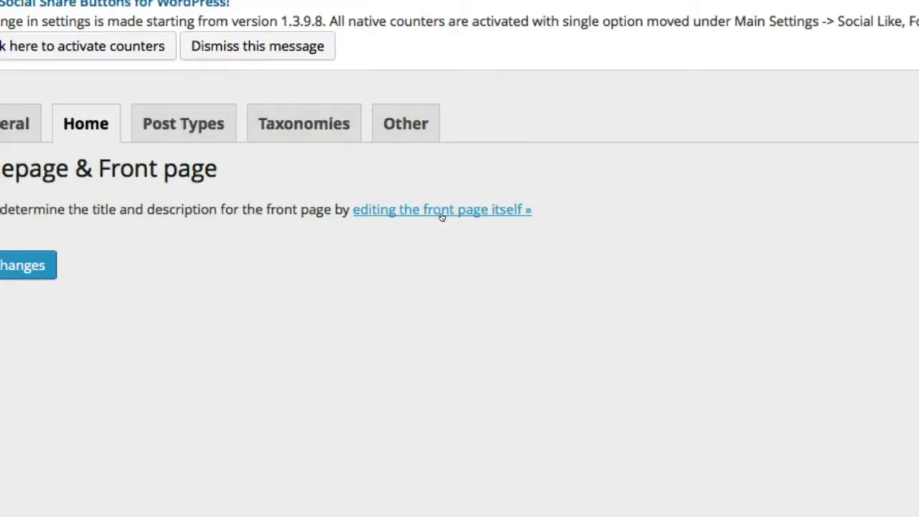
# Open the front page for editing from Yoast's Home settings and dismiss the plugin's introductory tour
pyautogui.click(441, 209)
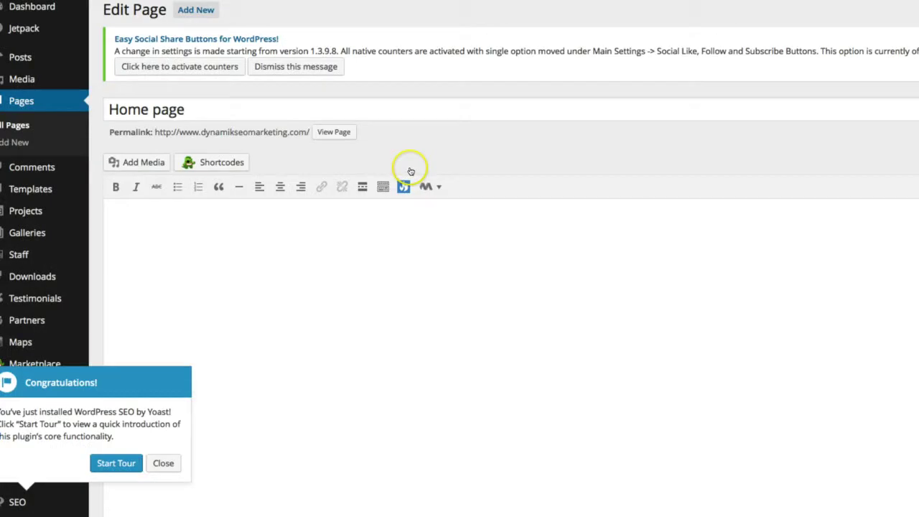
pyautogui.click(430, 229)
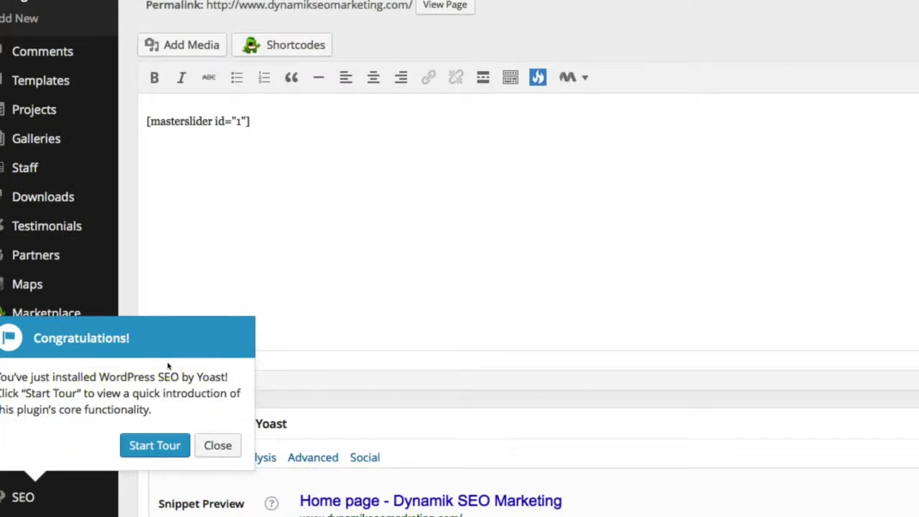
pyautogui.click(159, 445)
pyautogui.click(142, 446)
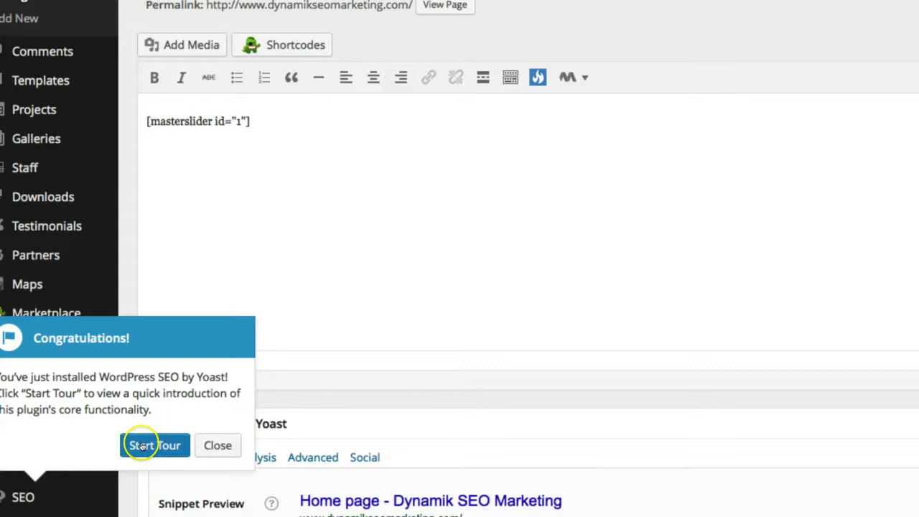
pyautogui.click(217, 445)
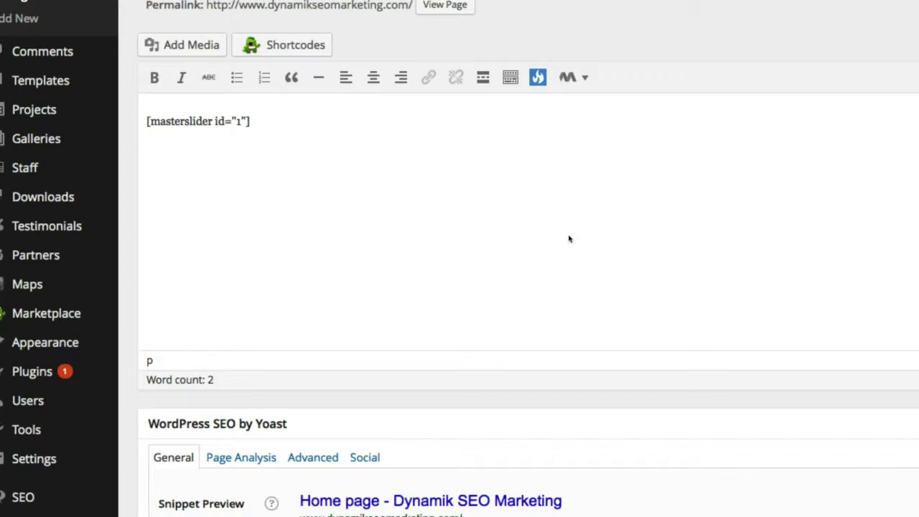
# Begin the home page's SEO title with "Minnesota SEO Agency" in the WordPress SEO by Yoast section
pyautogui.scroll(-1, 569, 238)
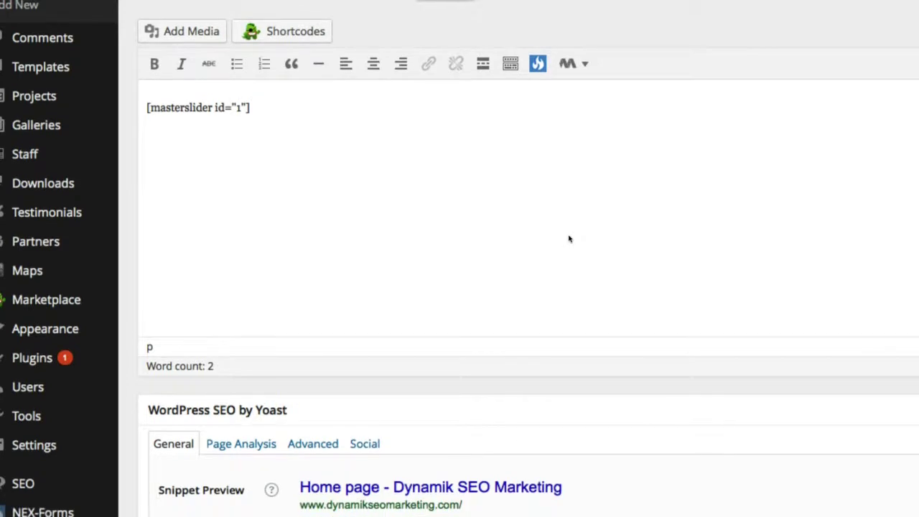
pyautogui.click(569, 238)
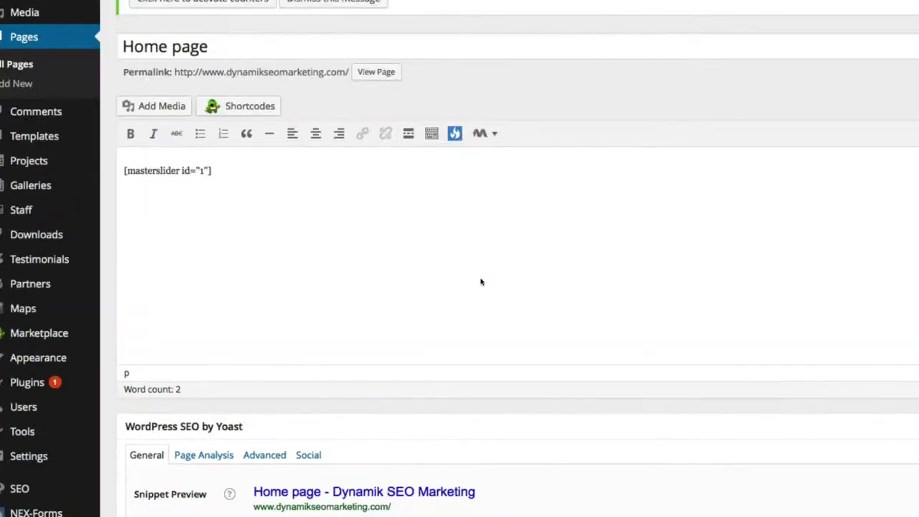
pyautogui.scroll(-3, 482, 282)
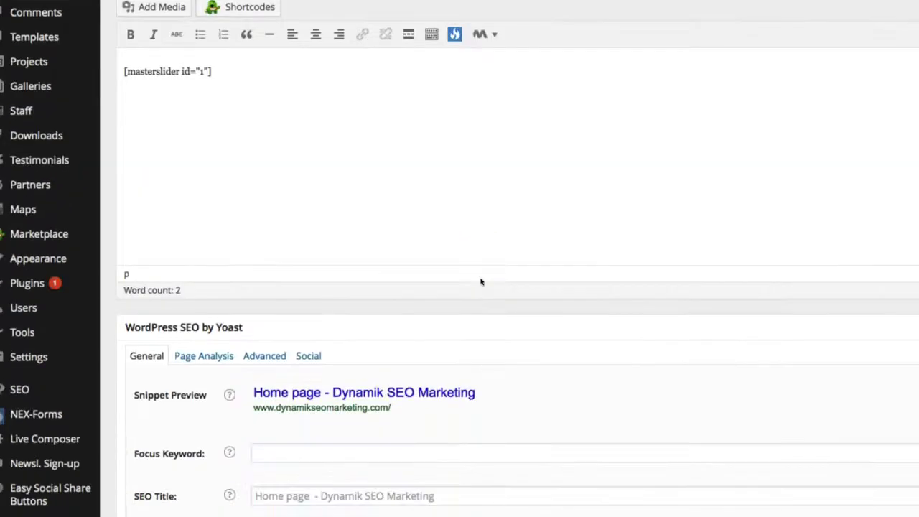
pyautogui.click(353, 136)
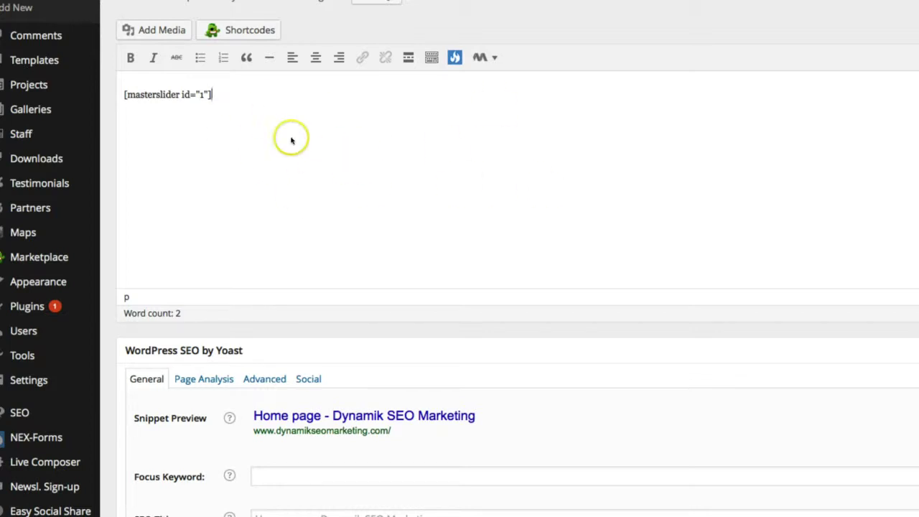
pyautogui.scroll(-3, 516, 116)
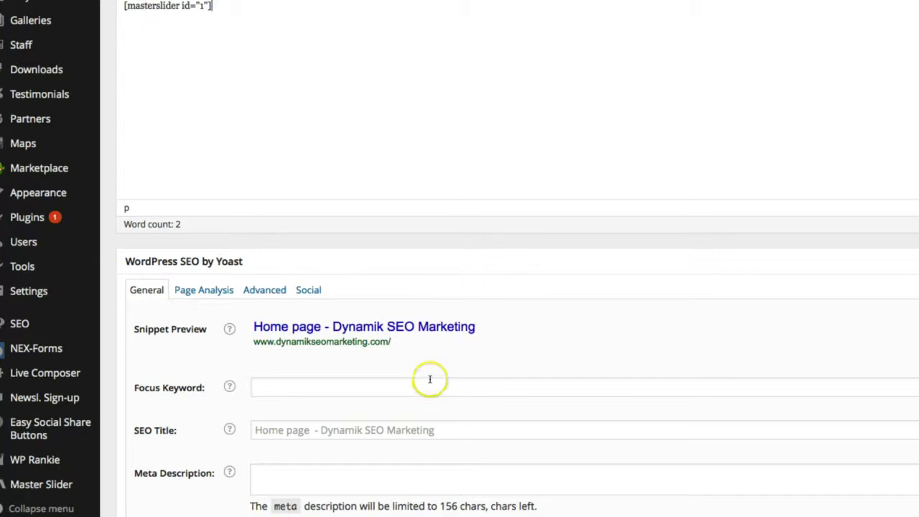
pyautogui.scroll(-2, 253, 373)
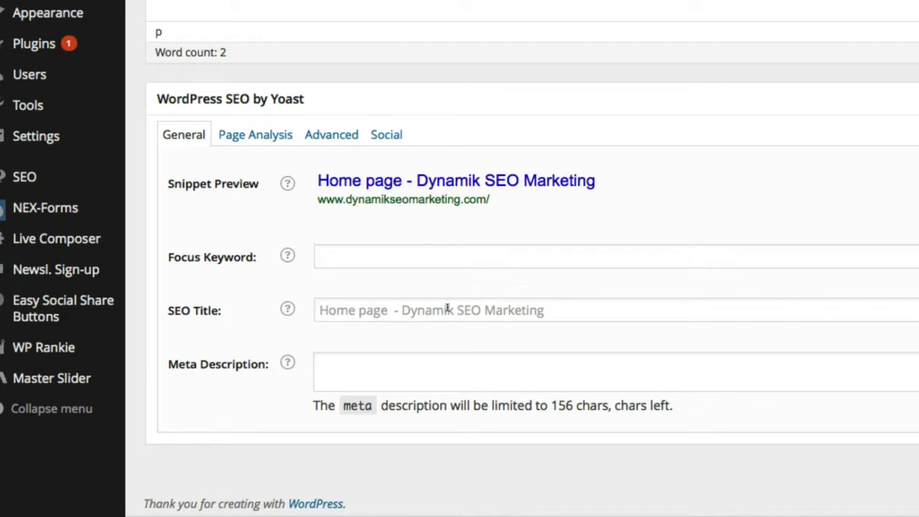
pyautogui.click(446, 308)
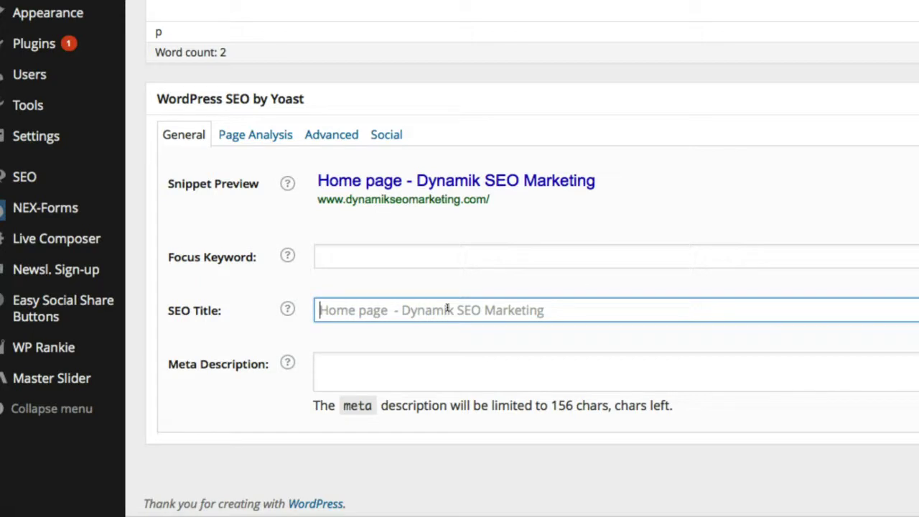
pyautogui.write('Min')
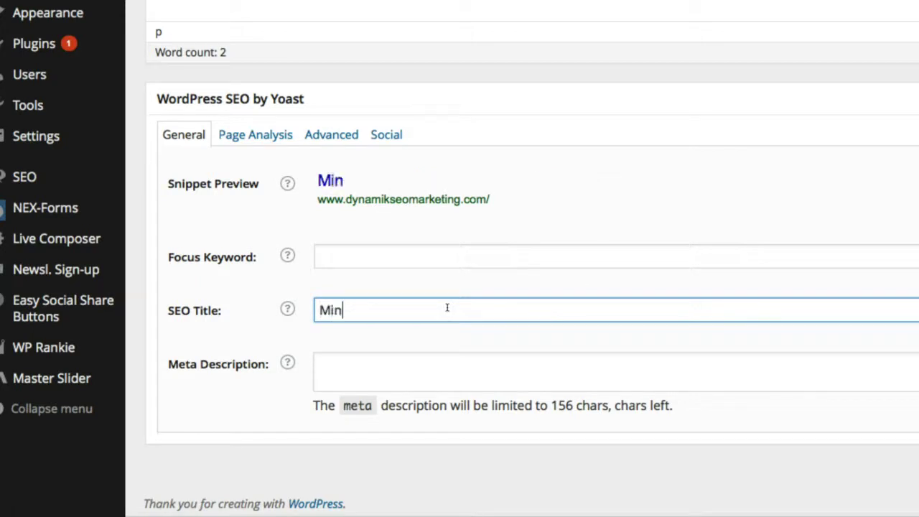
pyautogui.write('nesota SEO ')
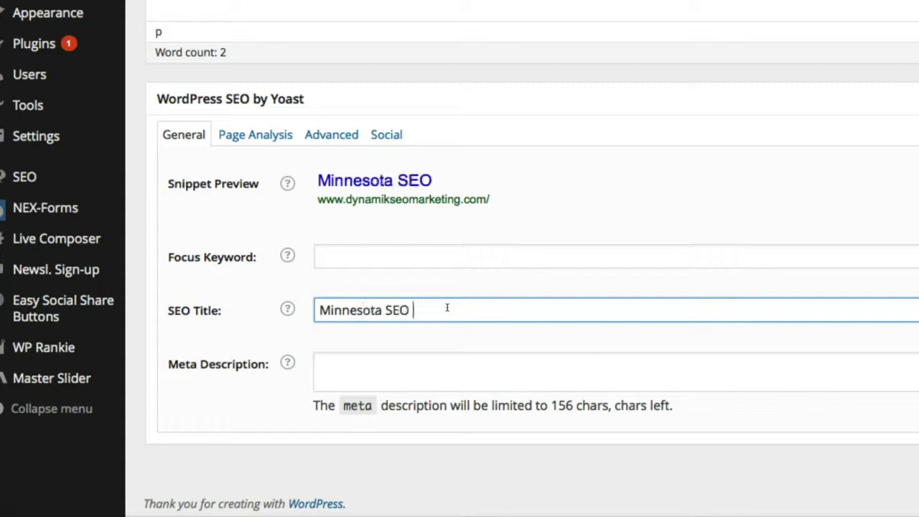
pyautogui.write('Agency ')
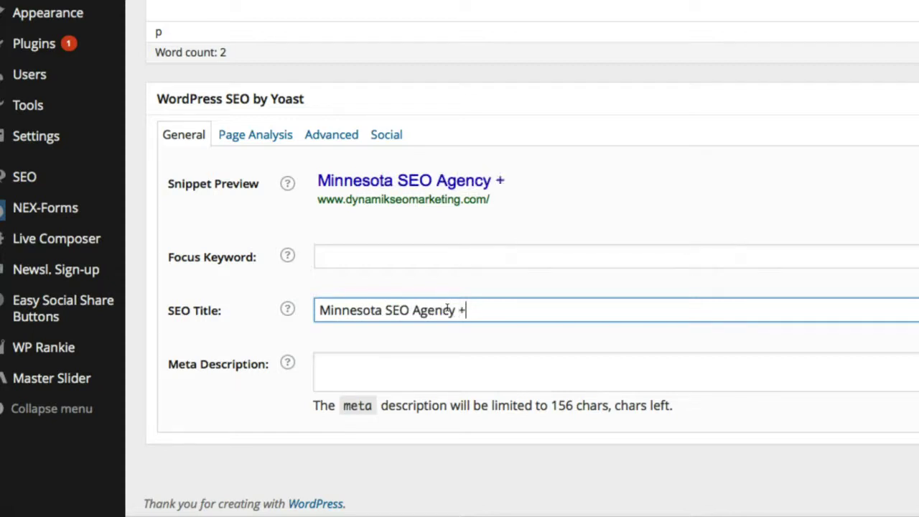
pyautogui.write('+ FER')
pyautogui.press('BackSpace')
pyautogui.press('BackSpace')
pyautogui.write('RE')
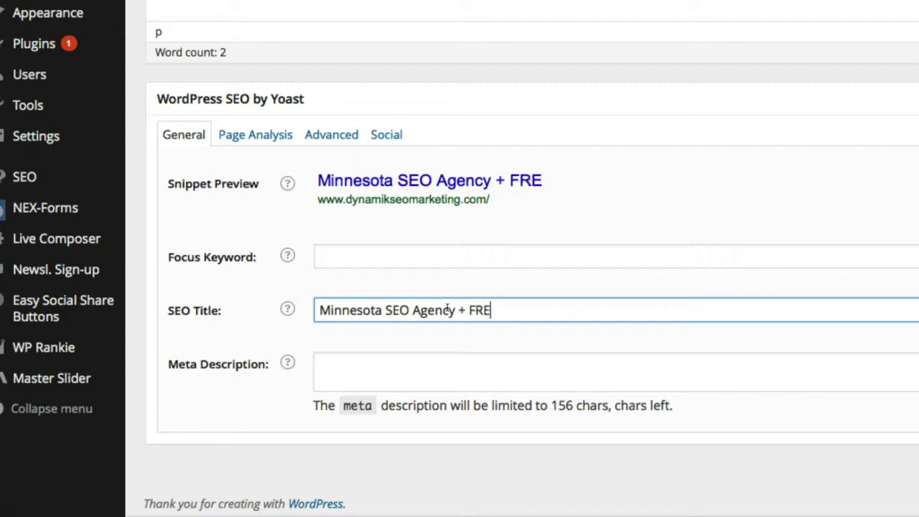
pyautogui.write('E')
pyautogui.press('BackSpace')
pyautogui.press('BackSpace')
pyautogui.press('BackSpace')
pyautogui.press('BackSpace')
pyautogui.press('BackSpace')
pyautogui.press('BackSpace')
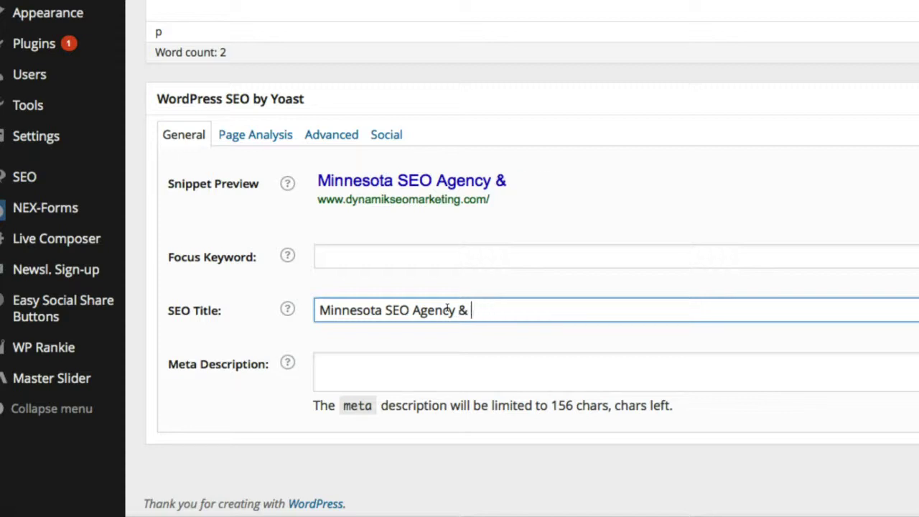
# Continue the SEO title with "Advertising - Dynamik SEO Marketing" after "Minnesota SEO Agency &"
pyautogui.write('Advertis')
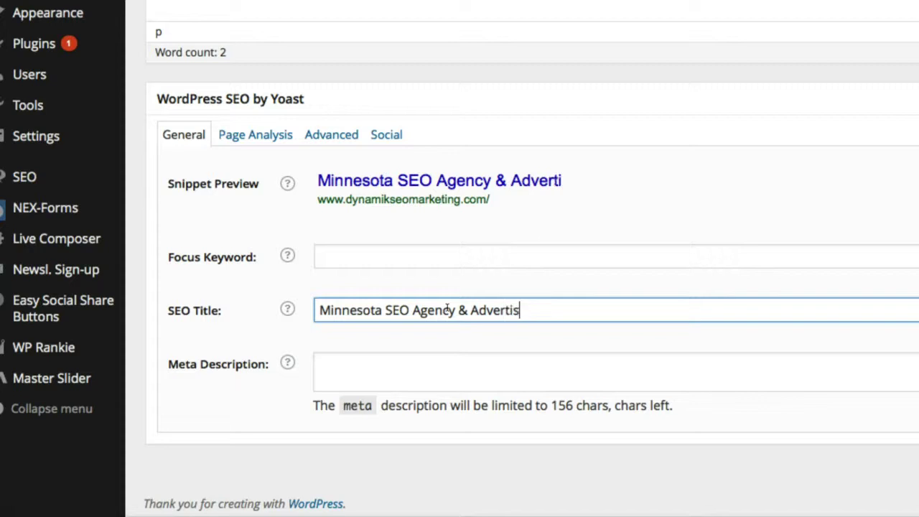
pyautogui.write('ing - ')
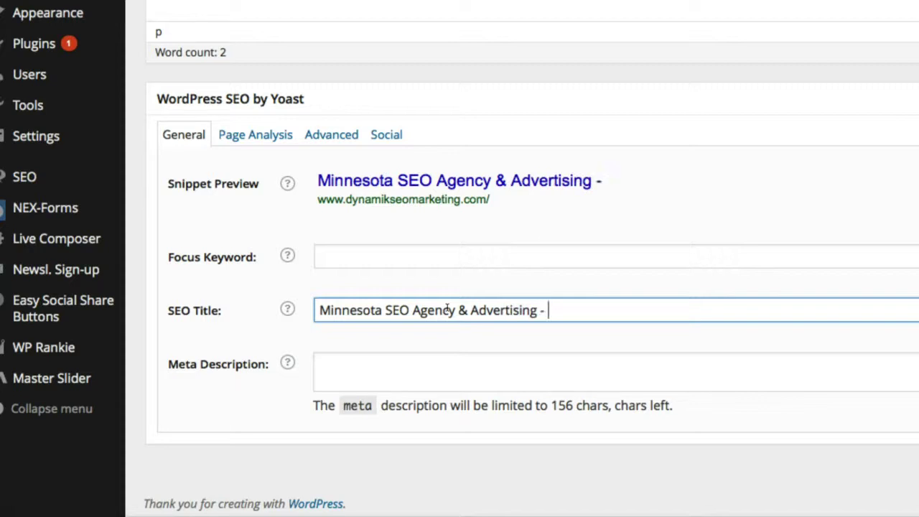
pyautogui.write('Dynami')
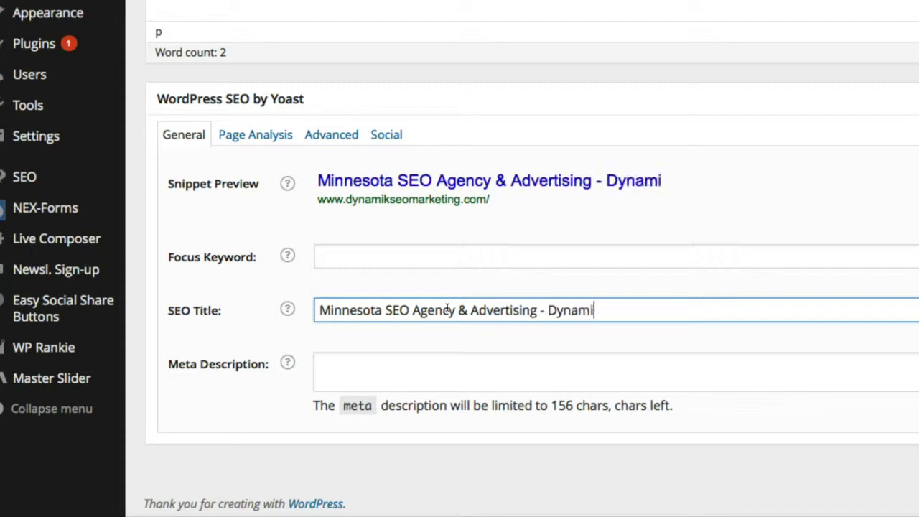
pyautogui.write('k SEO ')
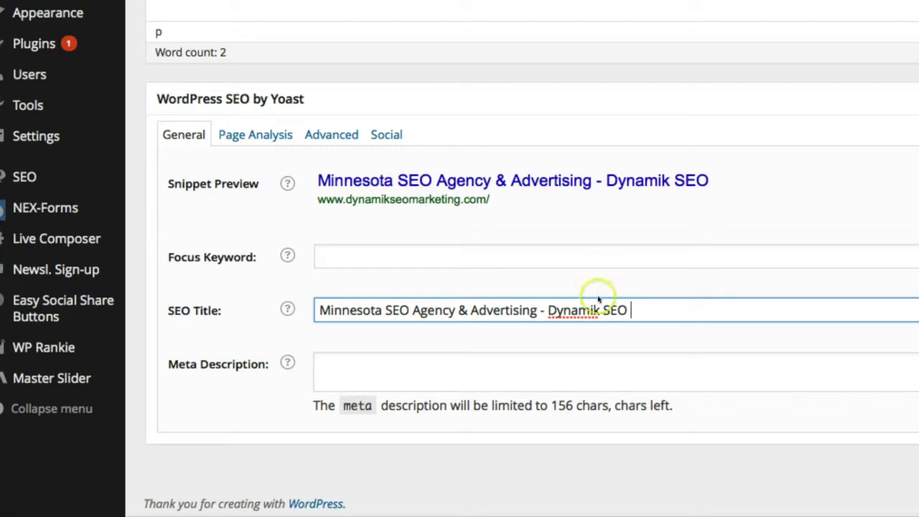
pyautogui.write('Marketing')
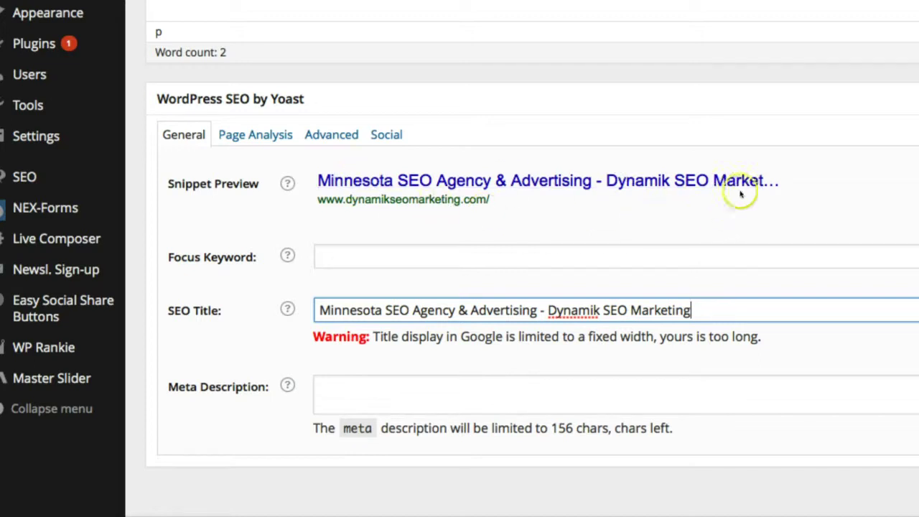
# Try abbreviating "Marketing" to "Mrktg" at the end of the SEO title, and restore the full word
pyautogui.moveTo(693, 308); pyautogui.dragTo(649, 310)
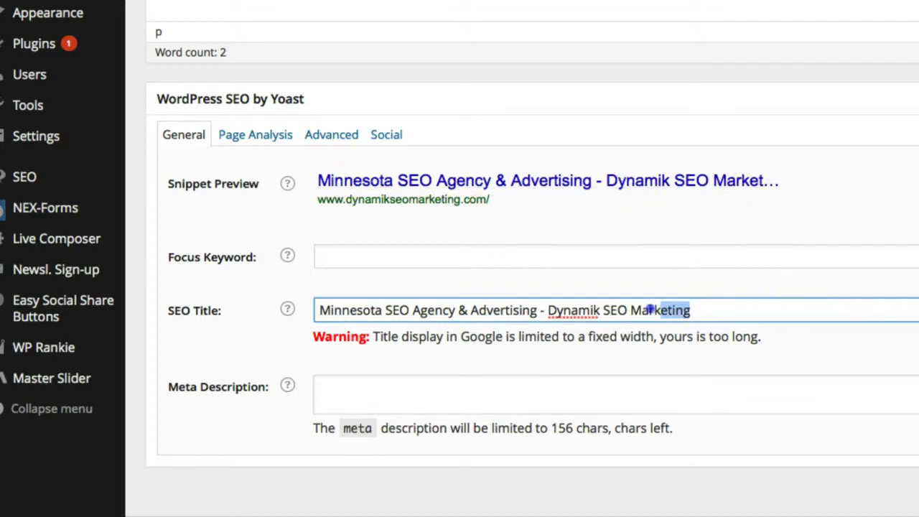
pyautogui.press('BackSpace')
pyautogui.press('BackSpace')
pyautogui.write('rkt')
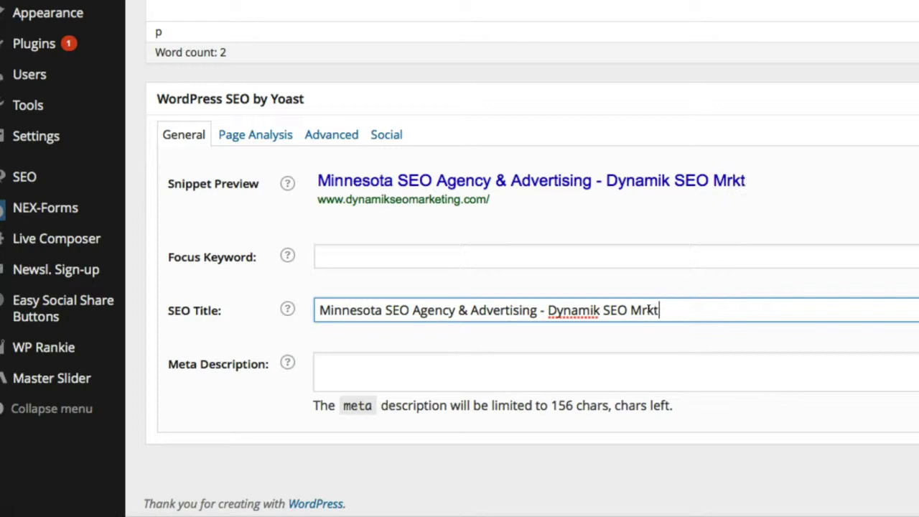
pyautogui.write('g')
pyautogui.press('BackSpace')
pyautogui.press('BackSpace')
pyautogui.press('BackSpace')
pyautogui.press('BackSpace')
pyautogui.write('q4')
pyautogui.press('BackSpace')
pyautogui.press('BackSpace')
pyautogui.write('arketing')
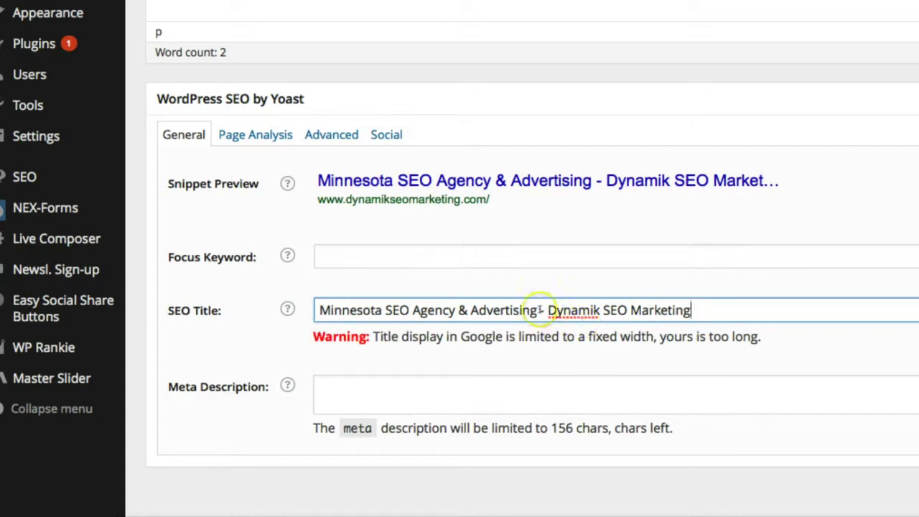
# Remove "& Advertising" from the SEO title and put "Best" in front, giving "Best Minnesota SEO Agency - Dynamik SEO Marketing"
pyautogui.moveTo(538, 307); pyautogui.dragTo(477, 310)
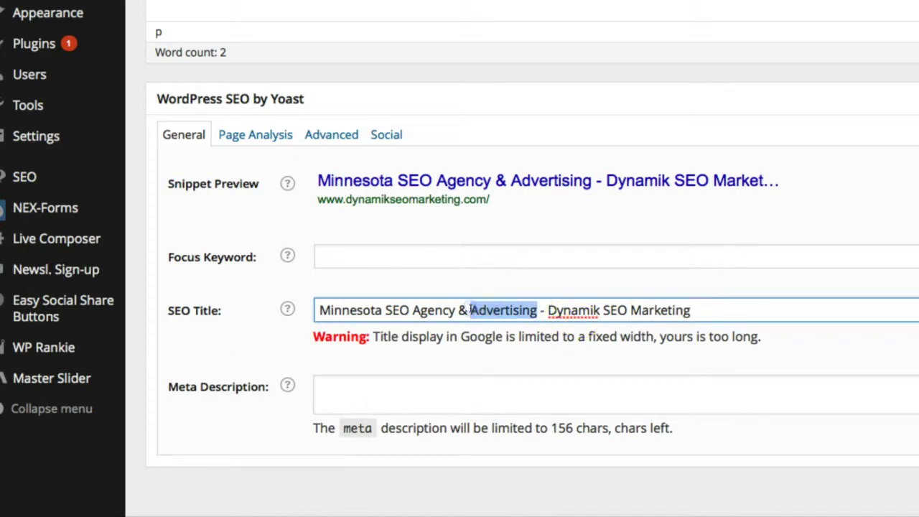
pyautogui.press('BackSpace')
pyautogui.press('BackSpace')
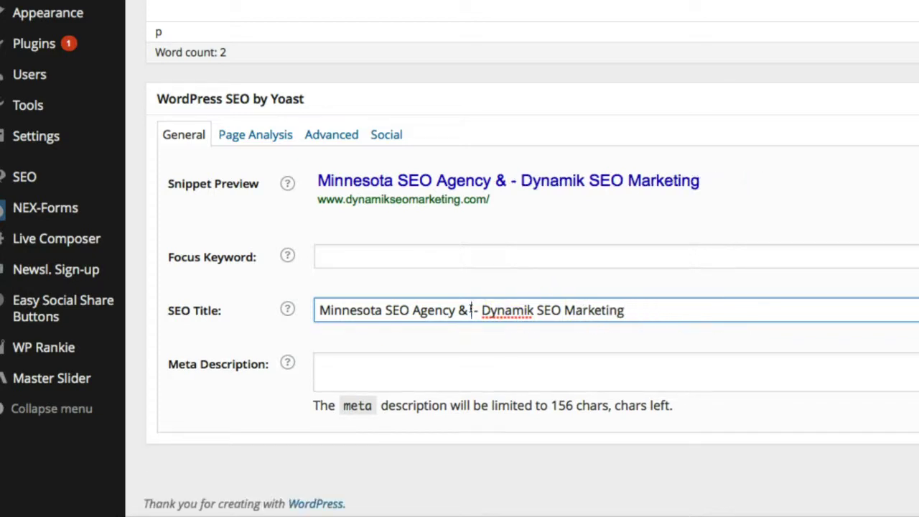
pyautogui.click(320, 310)
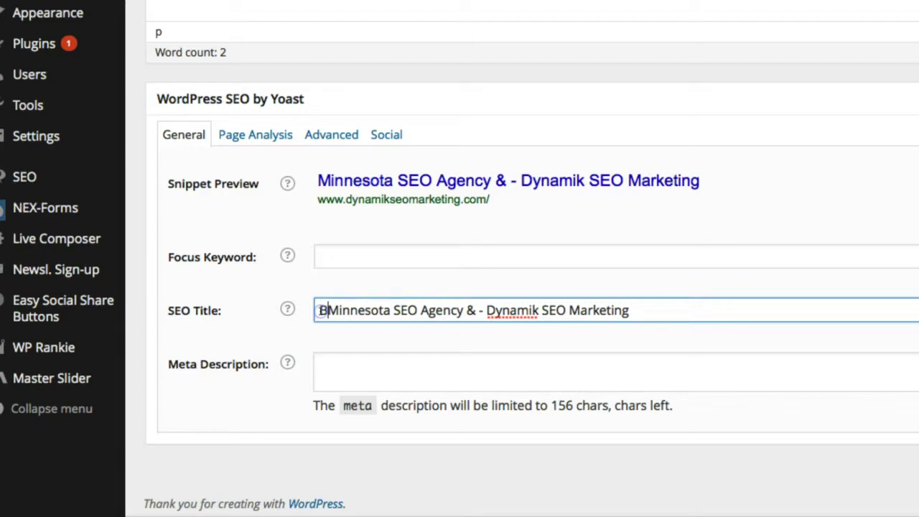
pyautogui.write('Best')
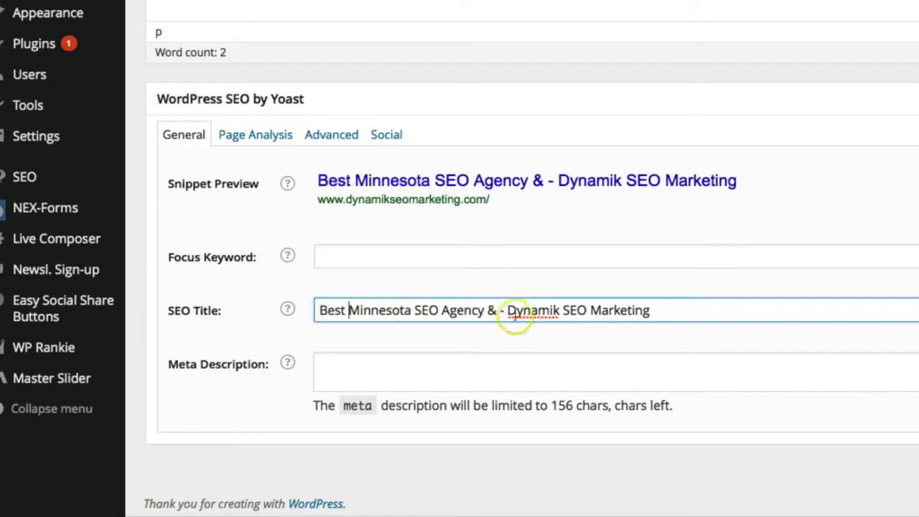
pyautogui.click(496, 310)
pyautogui.press('BackSpace')
pyautogui.press('BackSpace')
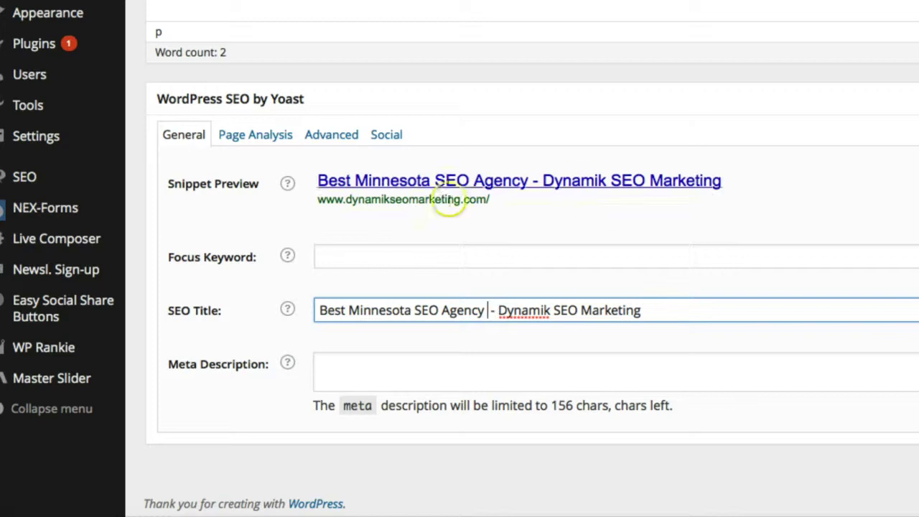
# Look at the empty meta description field, and highlight "17 years" in the Platinum Web Marketing listing of the Google results as an example
pyautogui.click(375, 361)
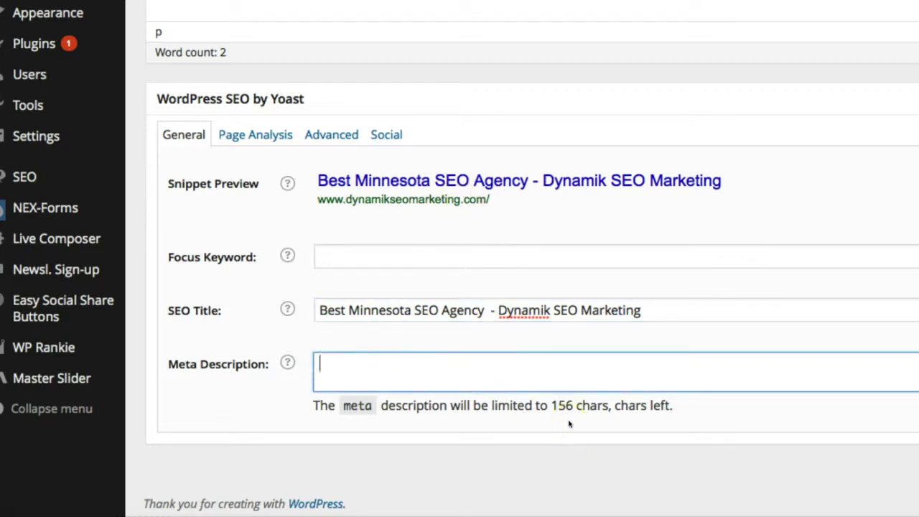
pyautogui.click(525, 372)
pyautogui.click(351, 369)
pyautogui.click(363, 366)
pyautogui.click(369, 367)
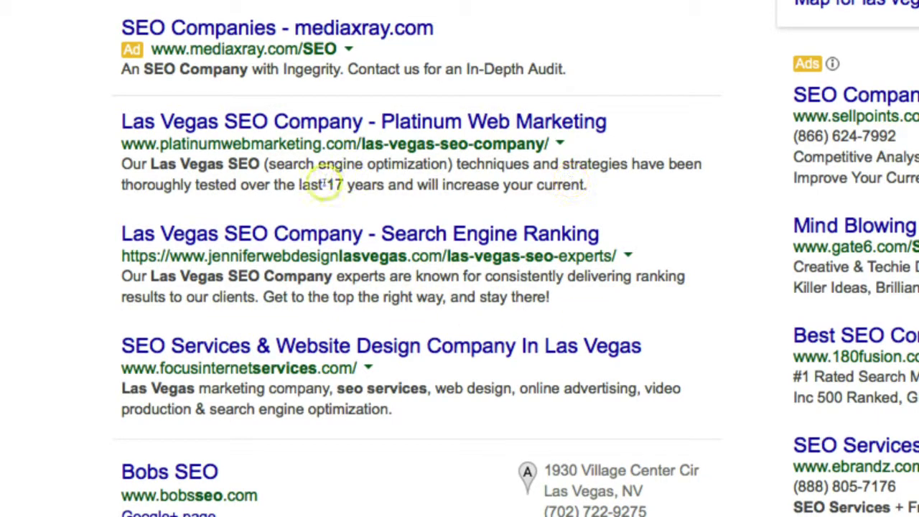
pyautogui.moveTo(326, 184); pyautogui.dragTo(364, 185)
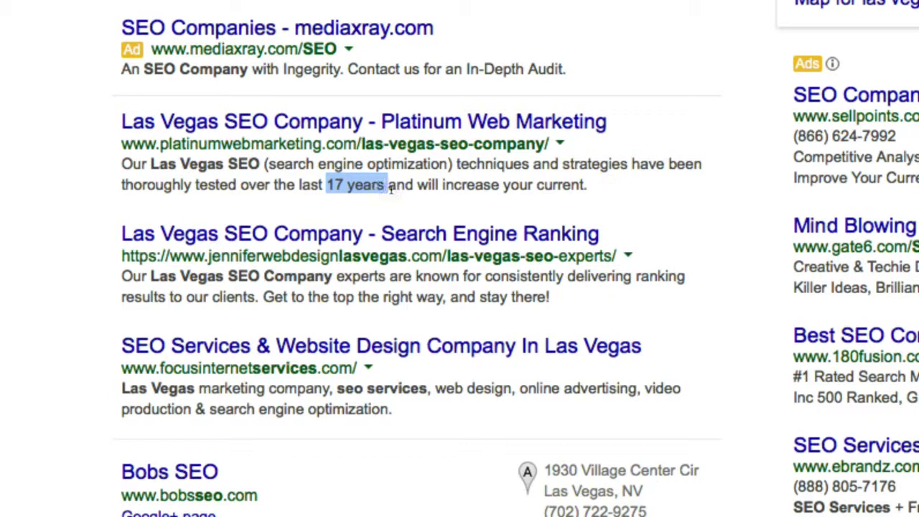
pyautogui.click(391, 318)
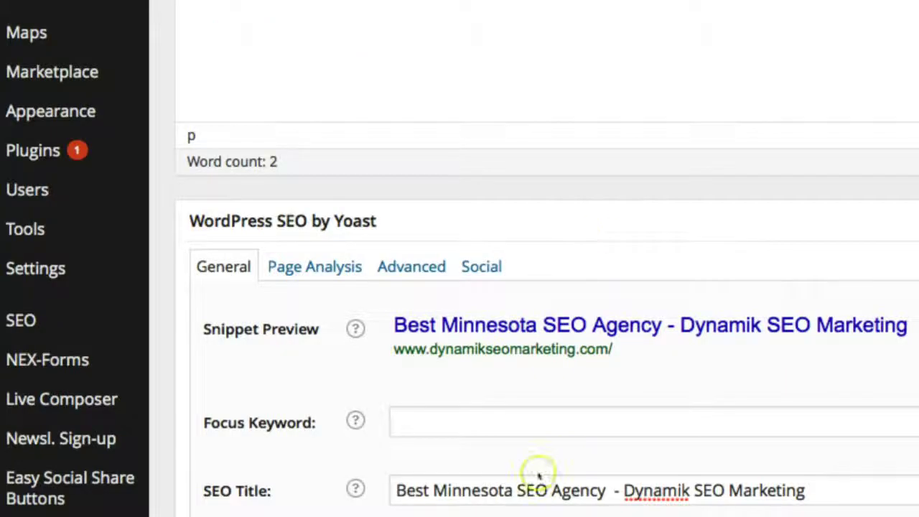
# Highlight the keywords "Minnesota SEO Agency" in the SEO title as the basis for the meta description
pyautogui.click(199, 387)
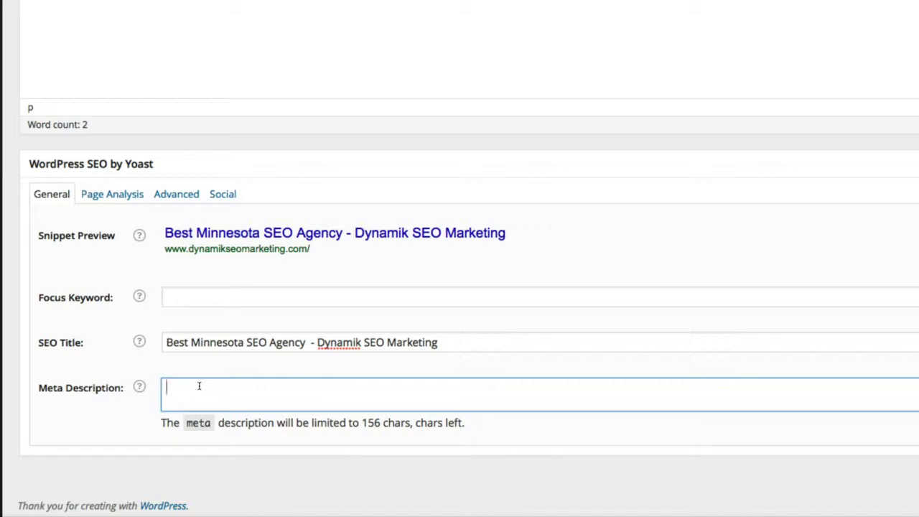
pyautogui.click(180, 342)
pyautogui.moveTo(188, 342); pyautogui.dragTo(271, 342)
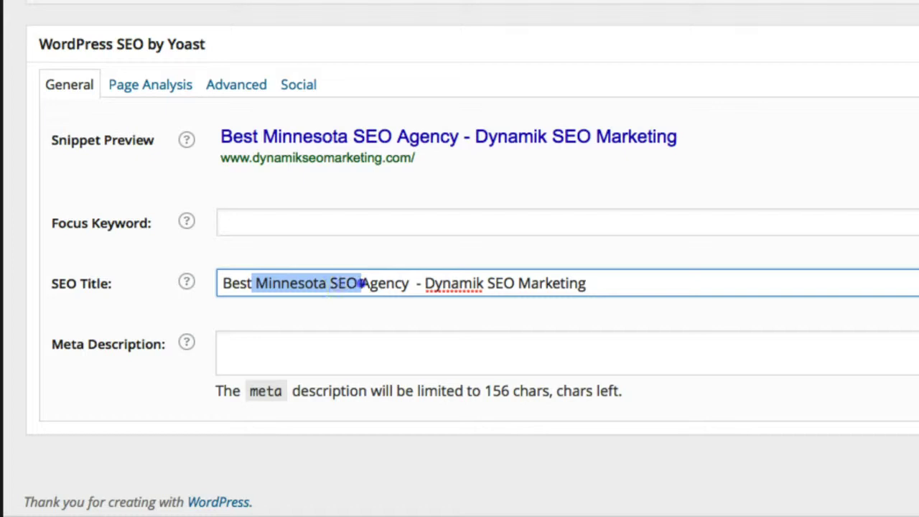
pyautogui.click(257, 282)
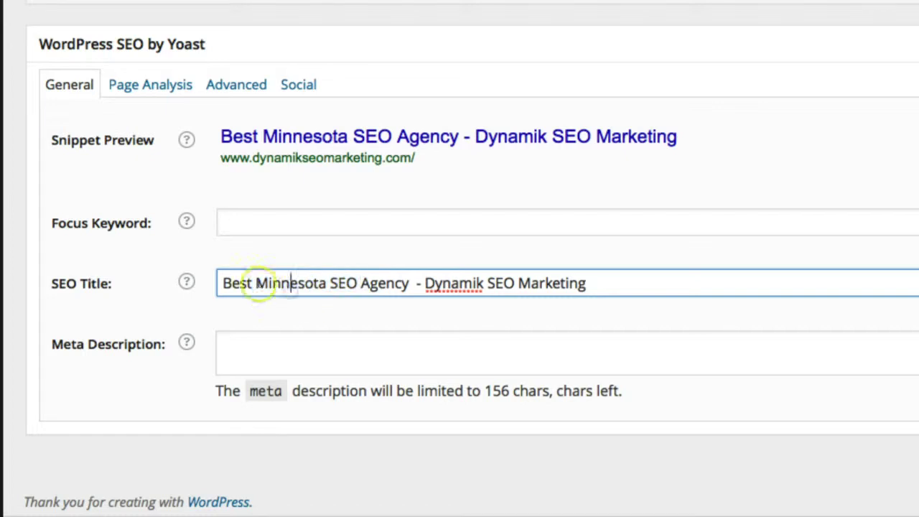
pyautogui.moveTo(276, 284); pyautogui.dragTo(413, 287)
# Start the home page's meta description with "Top Minnesota SEO Company"
pyautogui.click(276, 336)
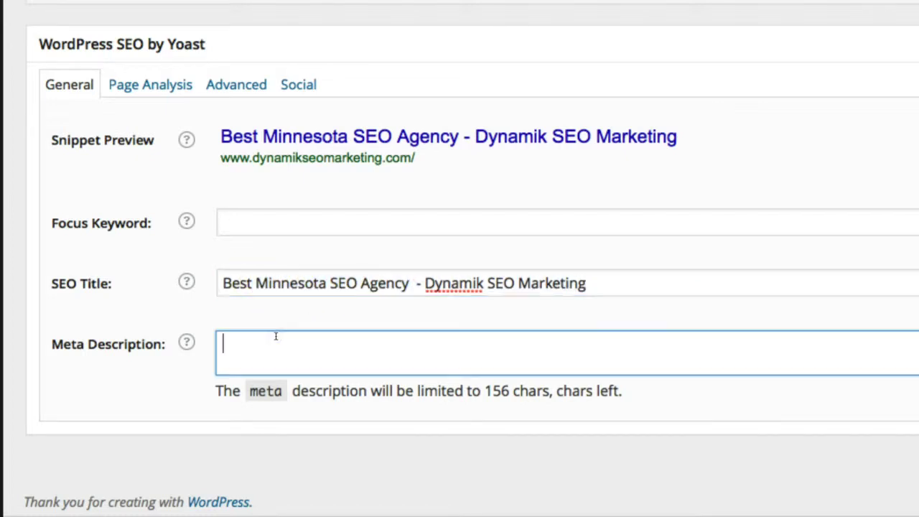
pyautogui.write('Top')
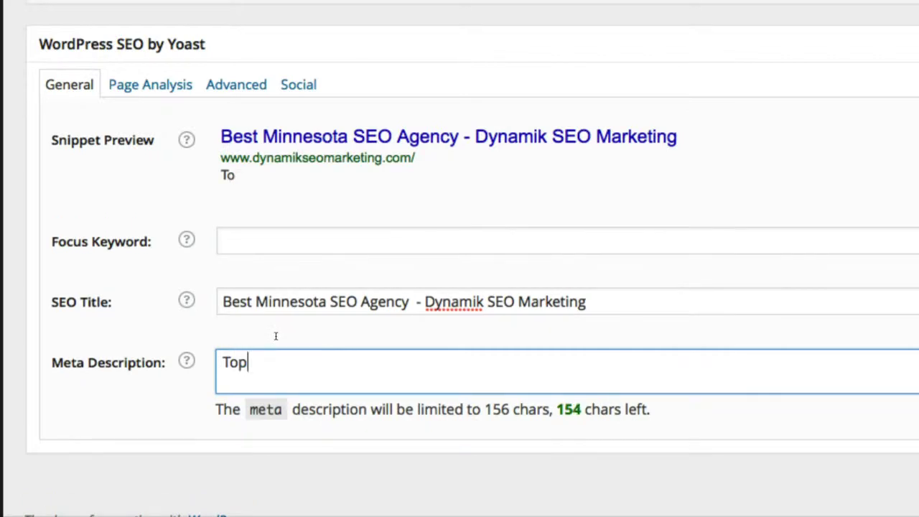
pyautogui.write(' Minne')
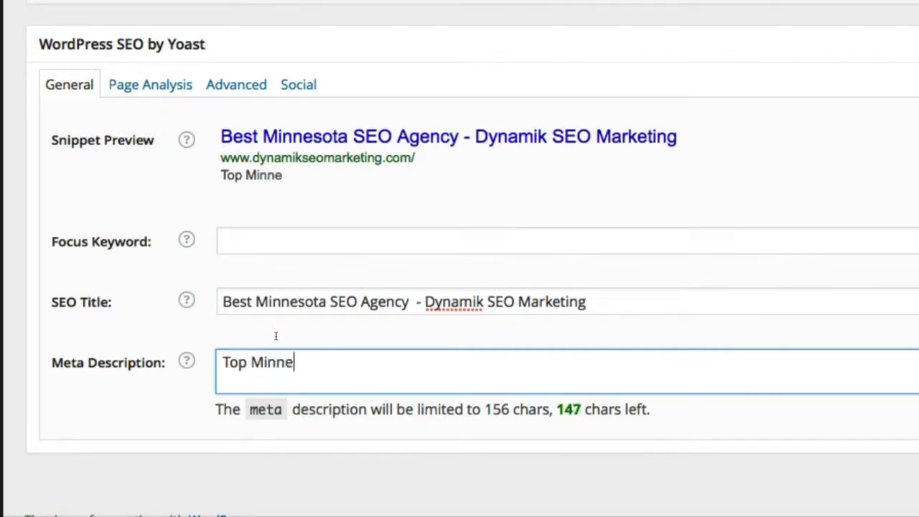
pyautogui.write('sota SEO co')
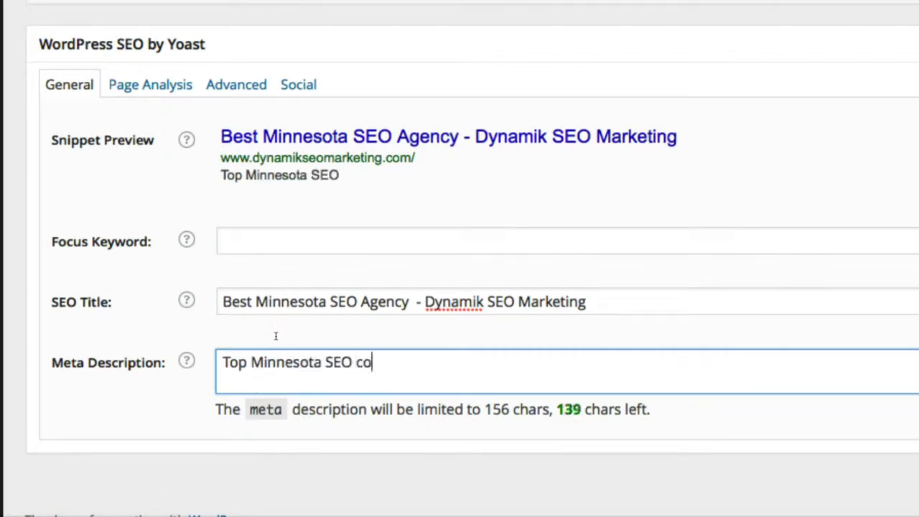
pyautogui.press('BackSpace')
pyautogui.press('BackSpace')
pyautogui.write('Company')
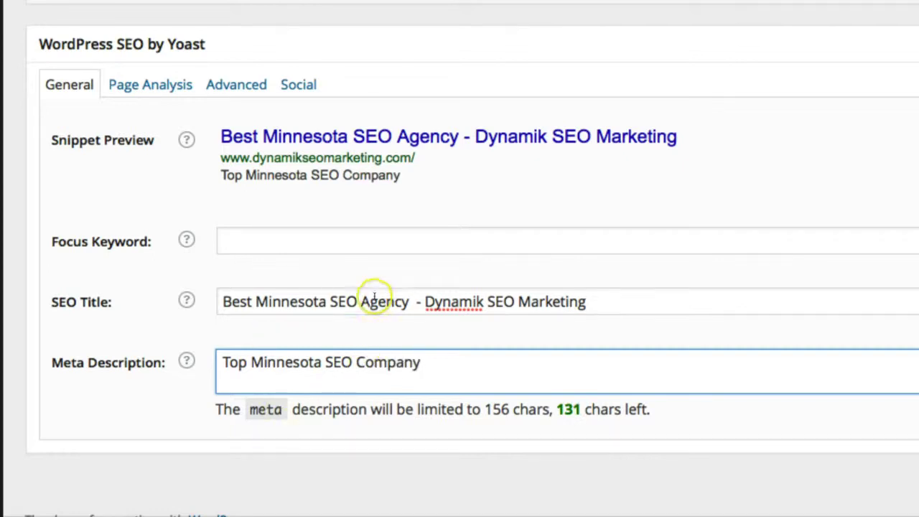
# Compare "Agency" and "Best" in the SEO title with the synonyms "Company" and "Top" in the meta description
pyautogui.moveTo(361, 301); pyautogui.dragTo(396, 302)
pyautogui.click(415, 360)
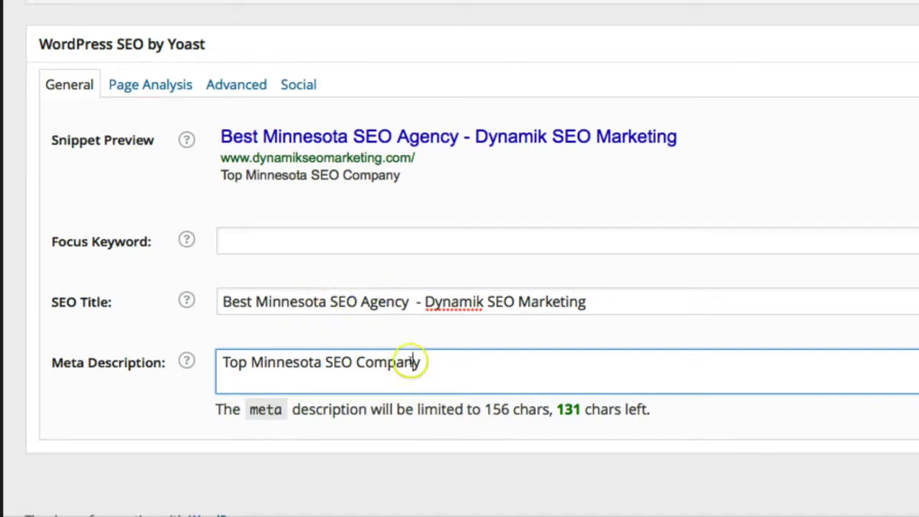
pyautogui.doubleClick(237, 302)
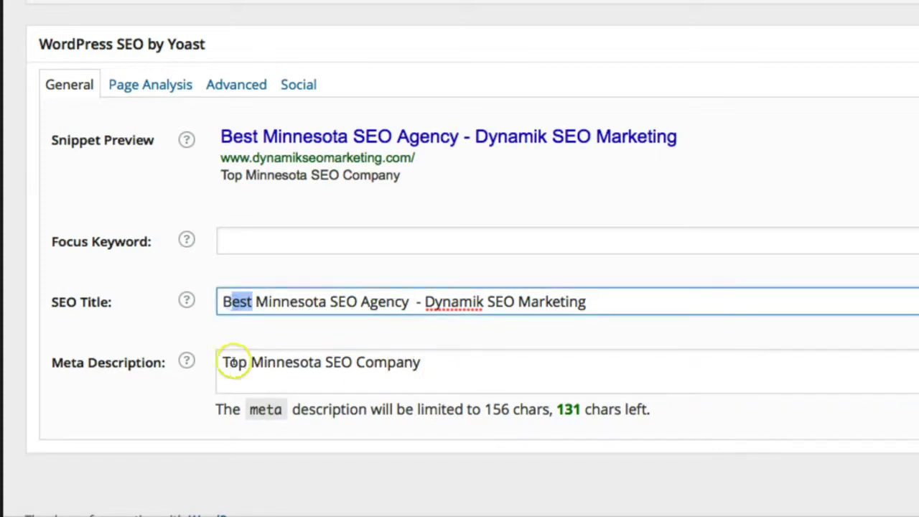
# Extend the meta description with "Offering FREE Consultatlkasldkfjskldfjlsdf" as filler text after "Company"
pyautogui.click(431, 367)
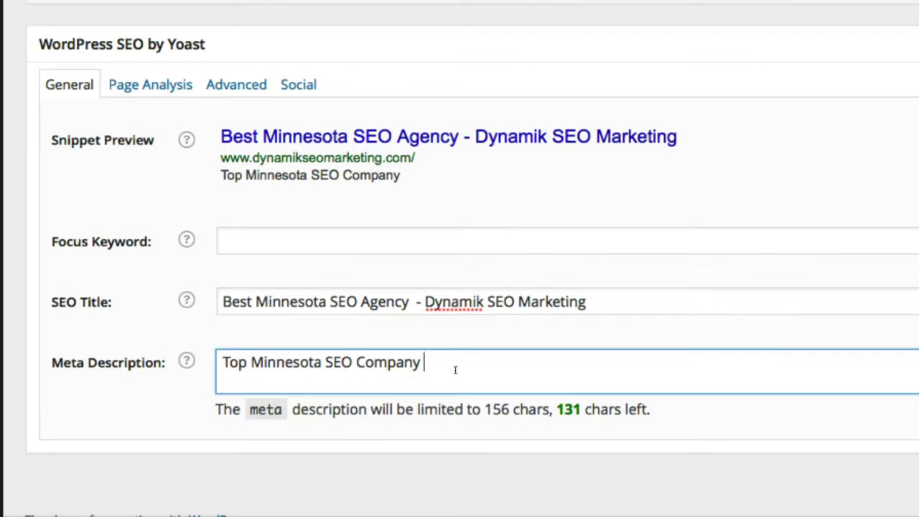
pyautogui.write('Offering FREE')
pyautogui.press('BackSpace')
pyautogui.press('BackSpace')
pyautogui.press('BackSpace')
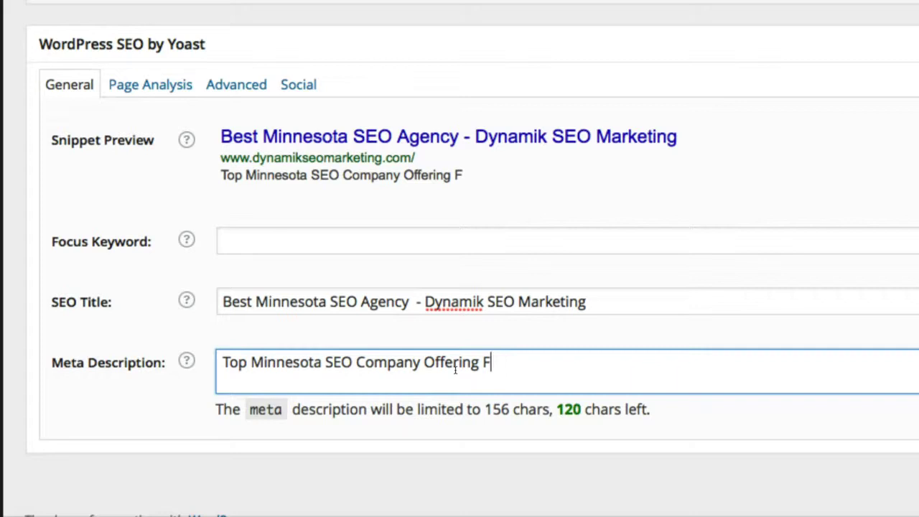
pyautogui.write('REE Consultatlkasldkfjskldfjlsdf')
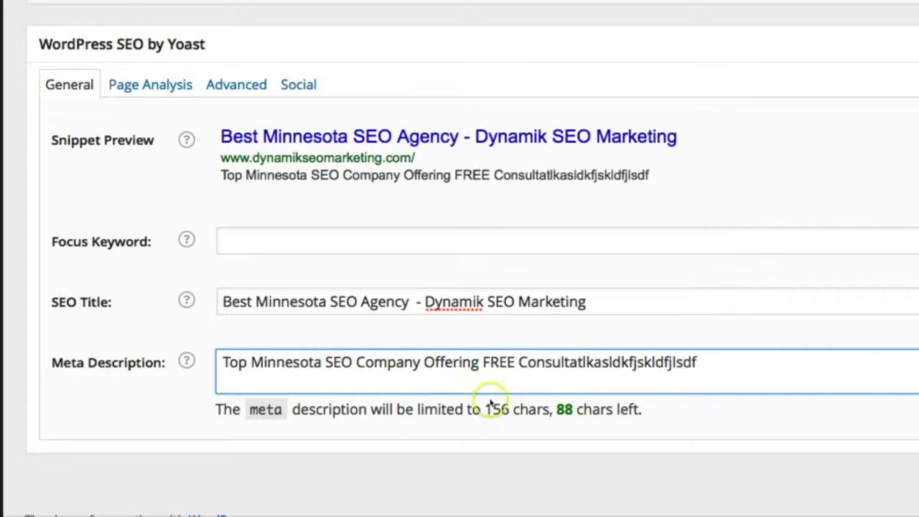
# Highlight the remaining character count under the meta description, and update the home page
pyautogui.moveTo(554, 407); pyautogui.dragTo(593, 409)
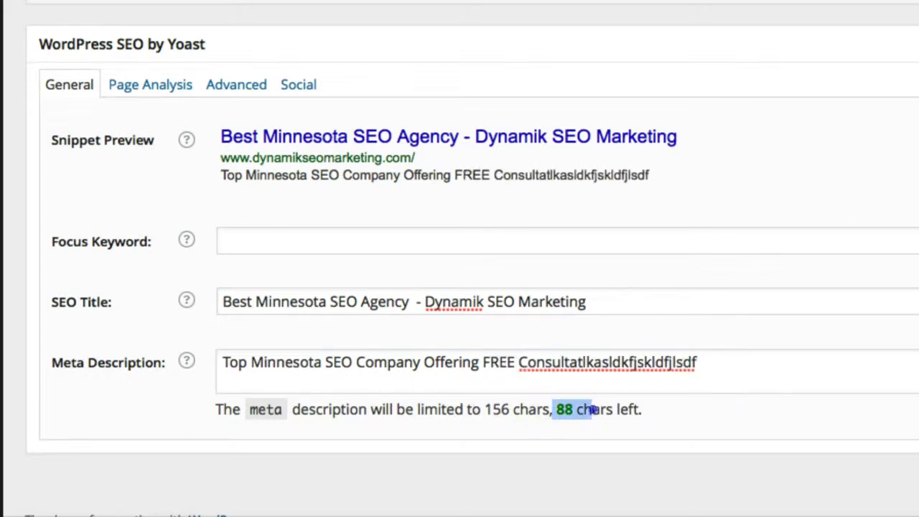
pyautogui.scroll(2, 899, 409)
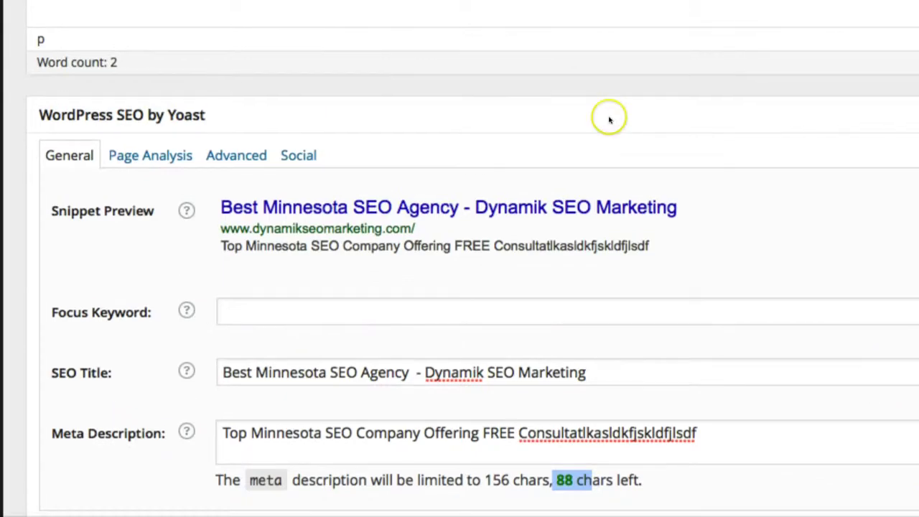
pyautogui.scroll(3, 576, 288)
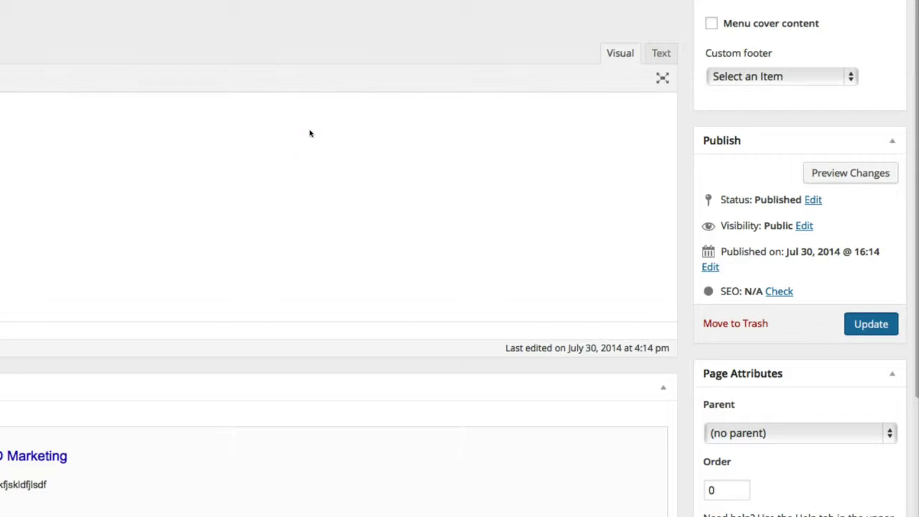
pyautogui.click(310, 134)
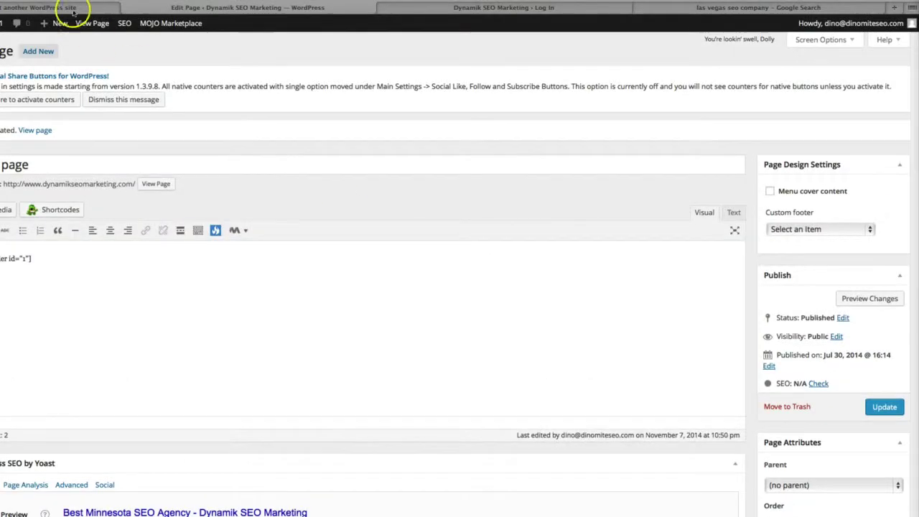
# Reload the live home page and check its browser title against the new SEO title
pyautogui.click(70, 9)
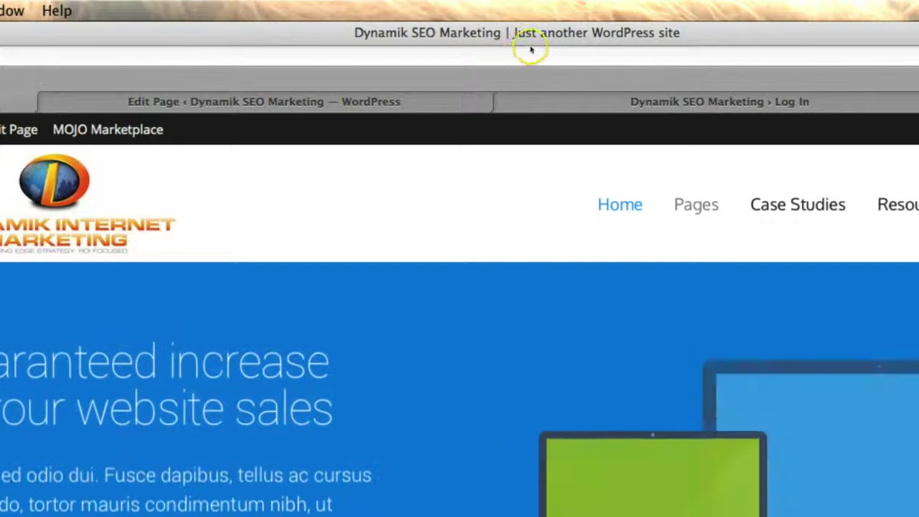
pyautogui.click(227, 56)
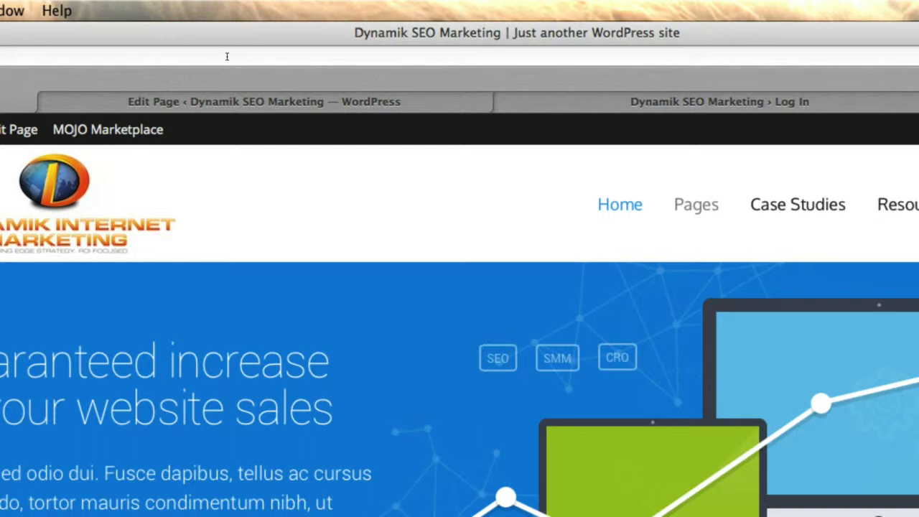
pyautogui.press('super+r')
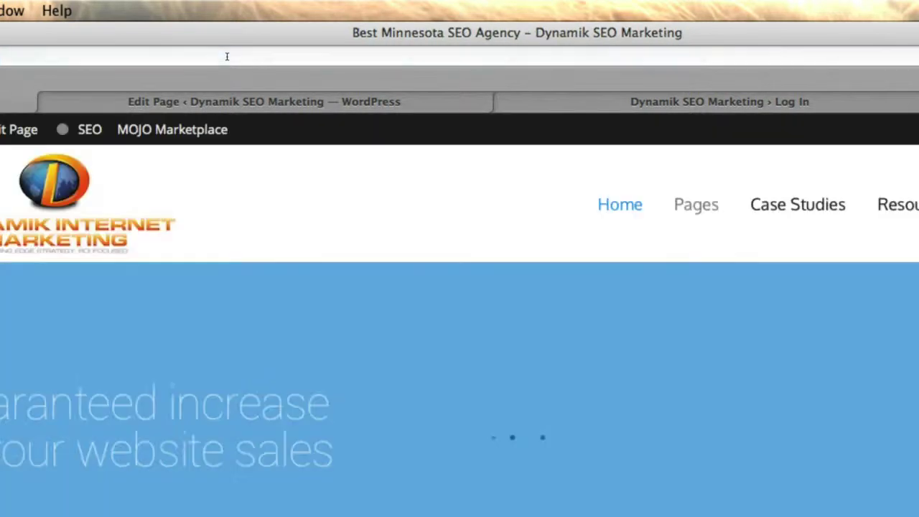
pyautogui.click(190, 61)
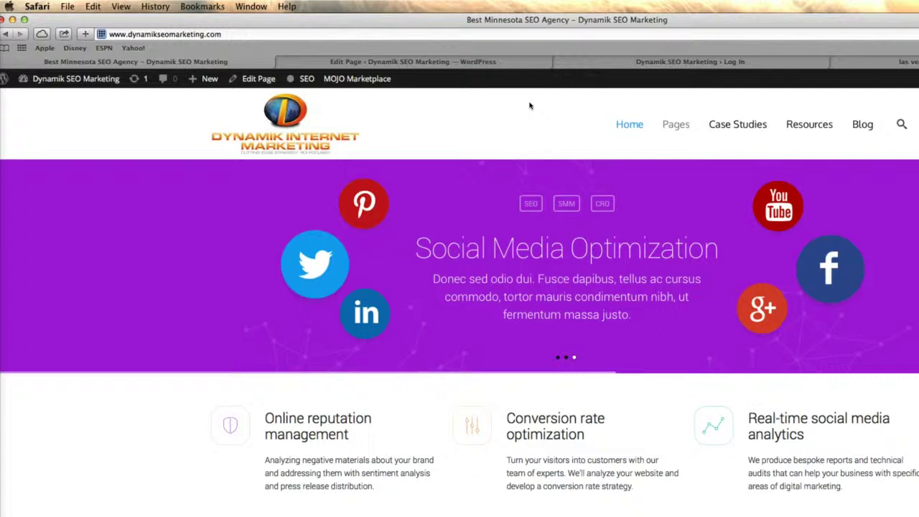
# Look over the live site's Pages submenu and highlight the "Online reputation management" heading on the home page
pyautogui.moveTo(673, 127)
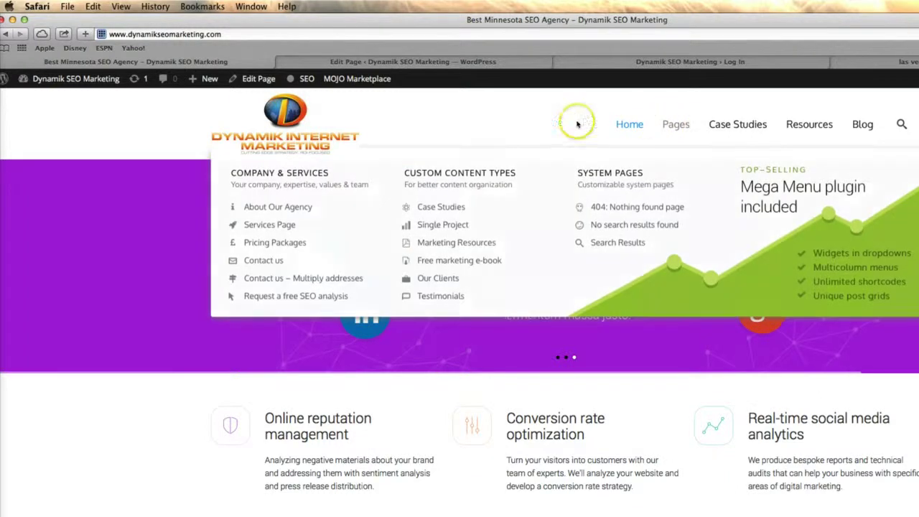
pyautogui.moveTo(350, 435); pyautogui.dragTo(258, 416)
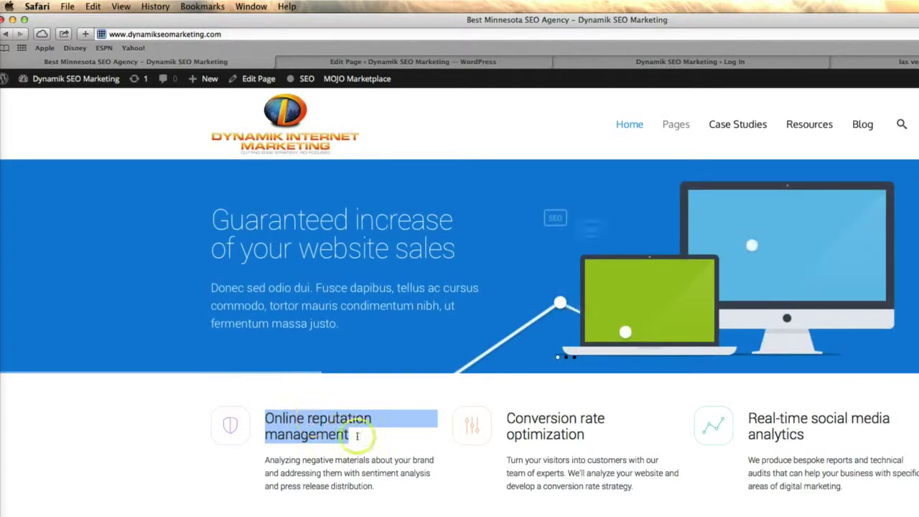
pyautogui.click(406, 488)
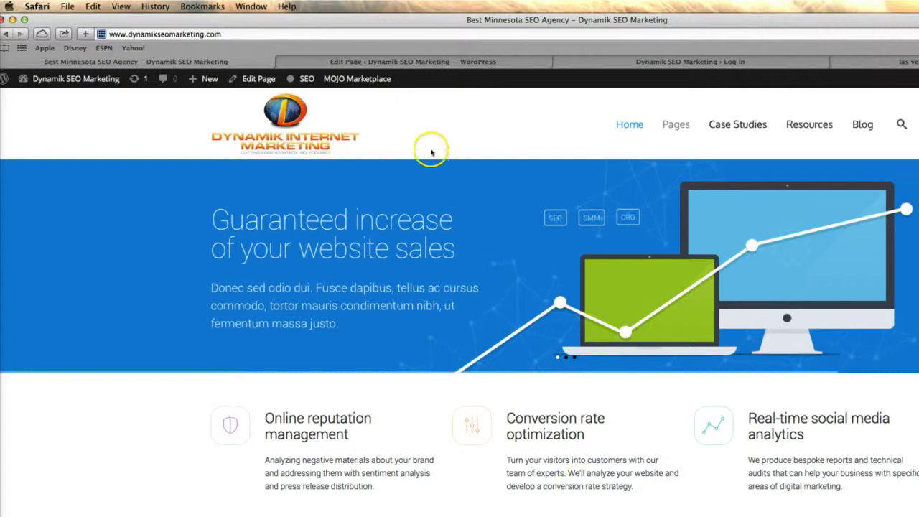
# Set the site's permalink structure to "Day and name" in the WordPress settings and save the changes
pyautogui.click(426, 63)
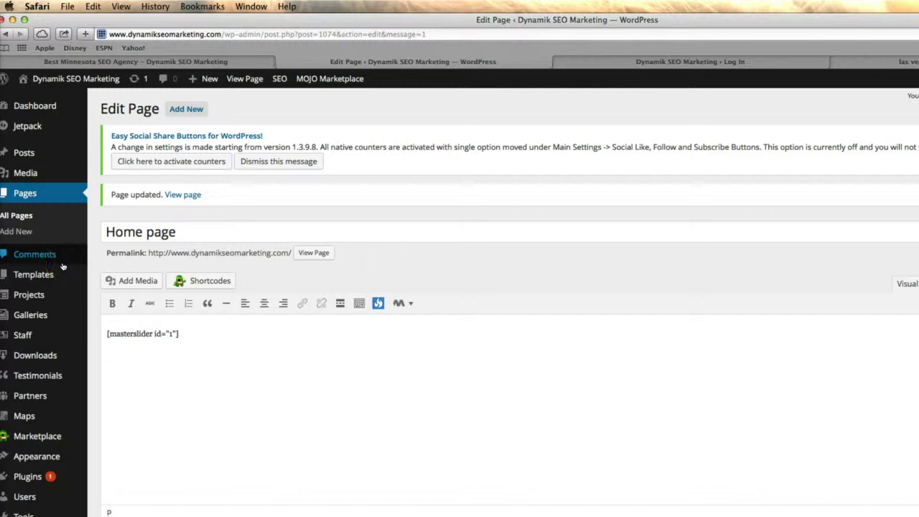
pyautogui.scroll(-5, 57, 287)
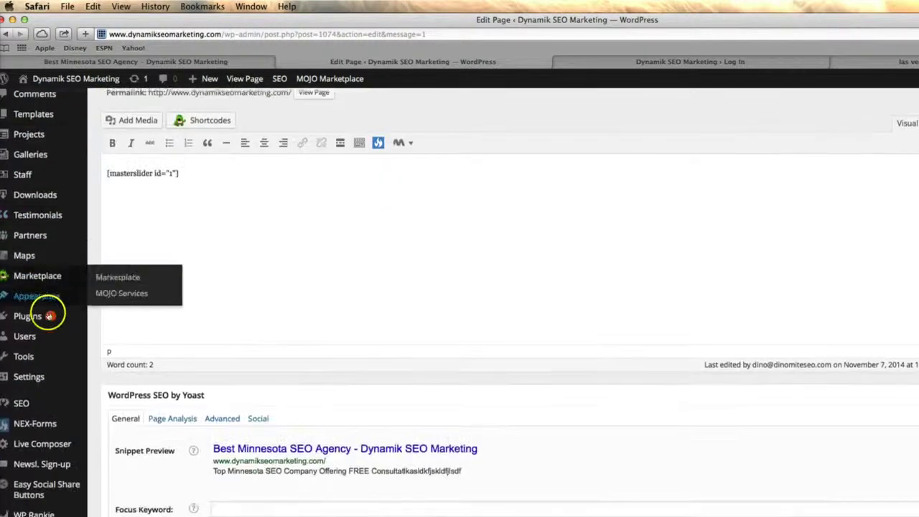
pyautogui.moveTo(32, 375)
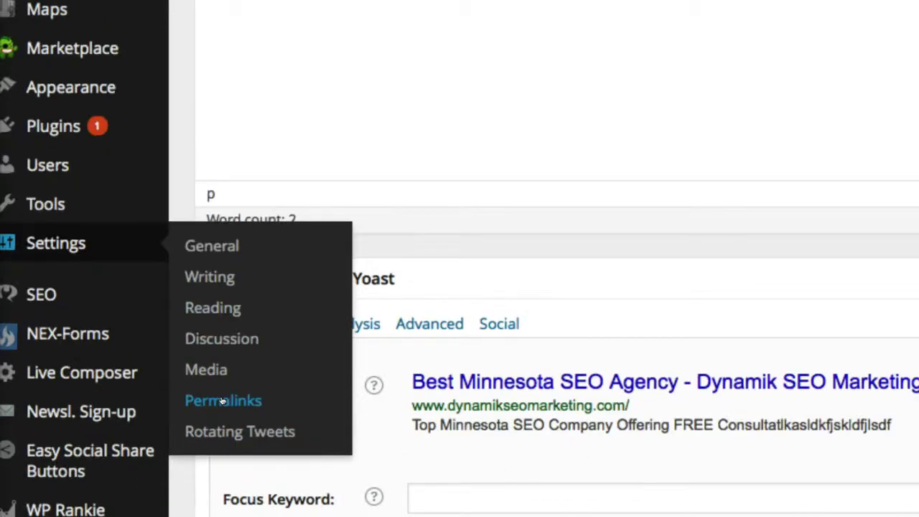
pyautogui.click(222, 400)
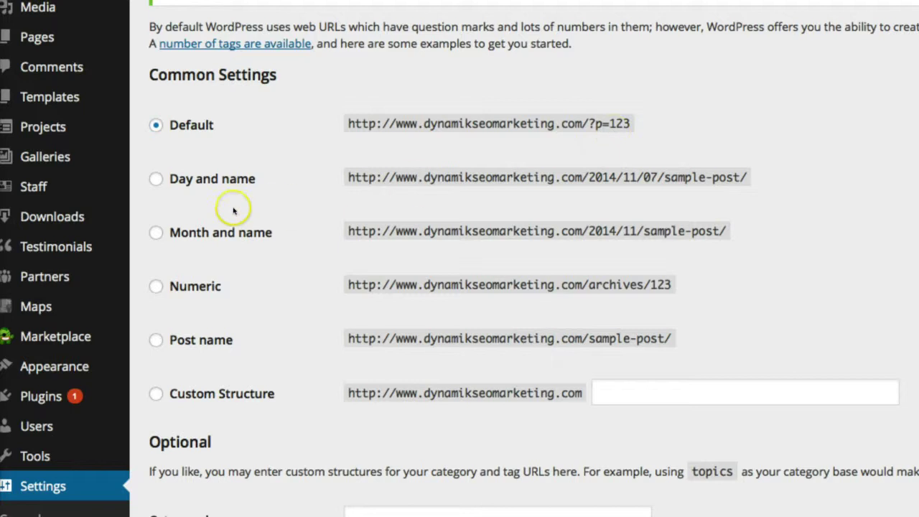
pyautogui.click(156, 179)
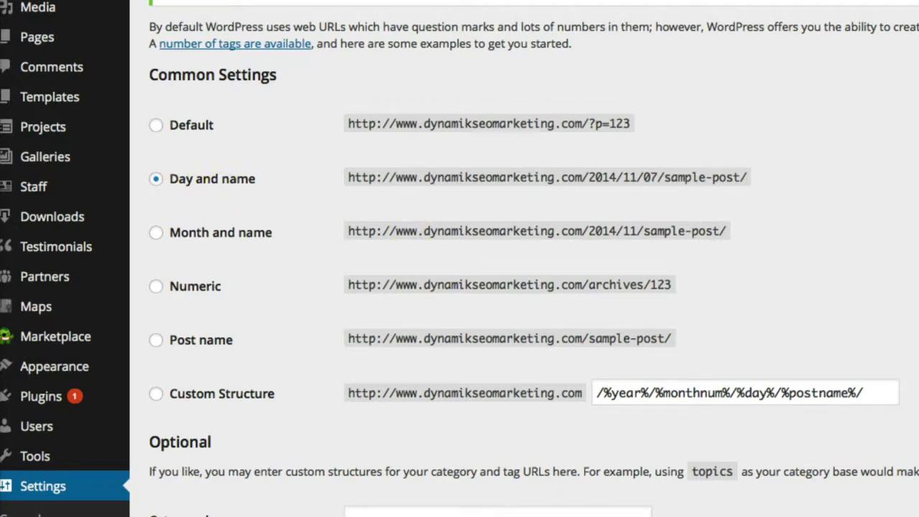
pyautogui.scroll(-3, 190, 448)
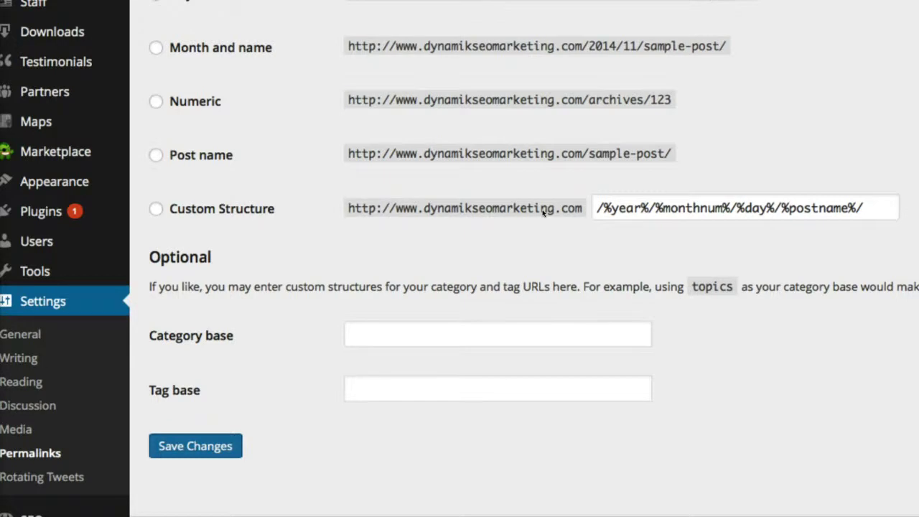
pyautogui.scroll(1, 543, 211)
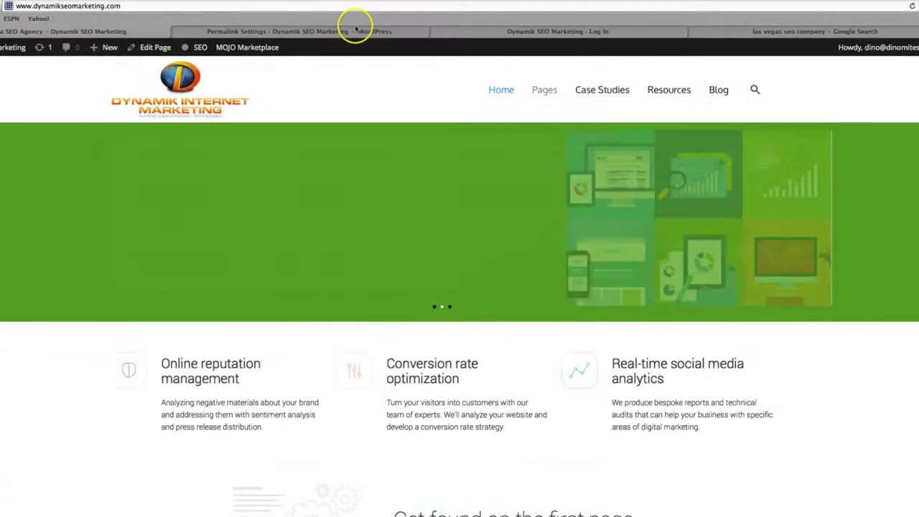
# Review the permalink options again, and open the live site's Blog page to look at its posts
pyautogui.click(334, 32)
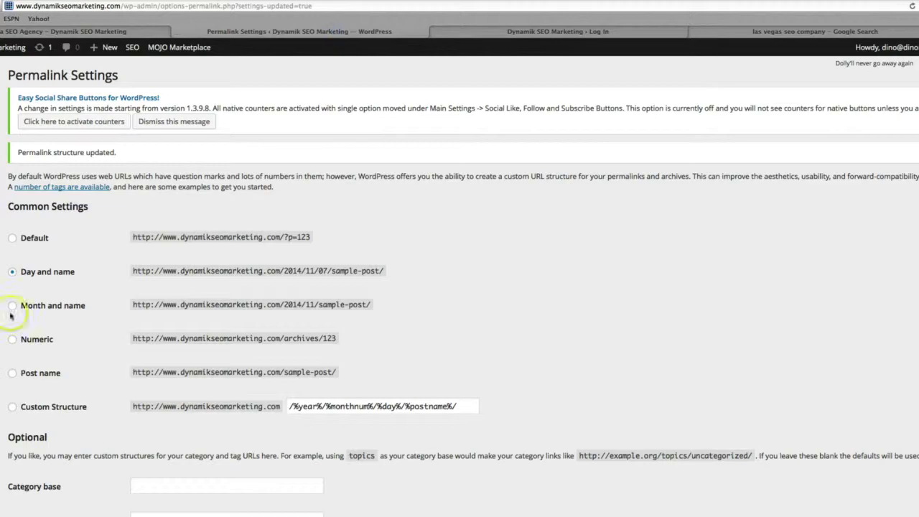
pyautogui.moveTo(0, 419)
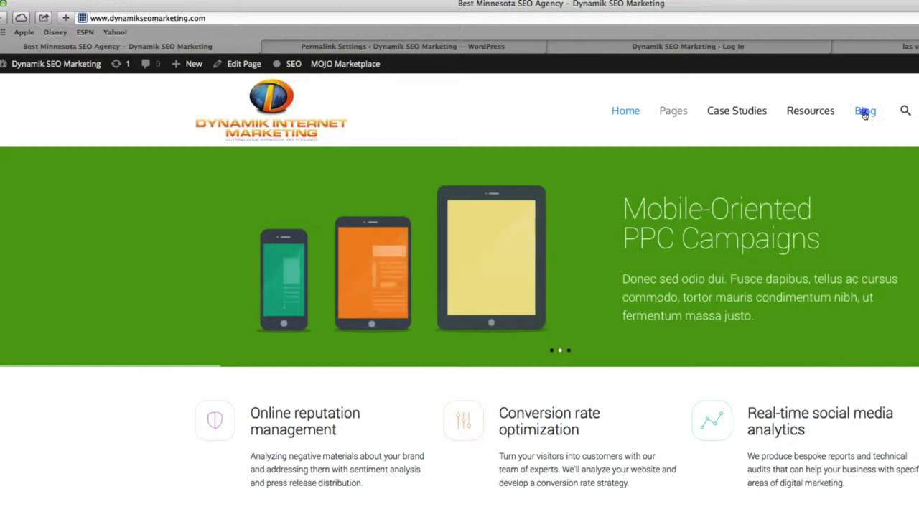
pyautogui.click(864, 113)
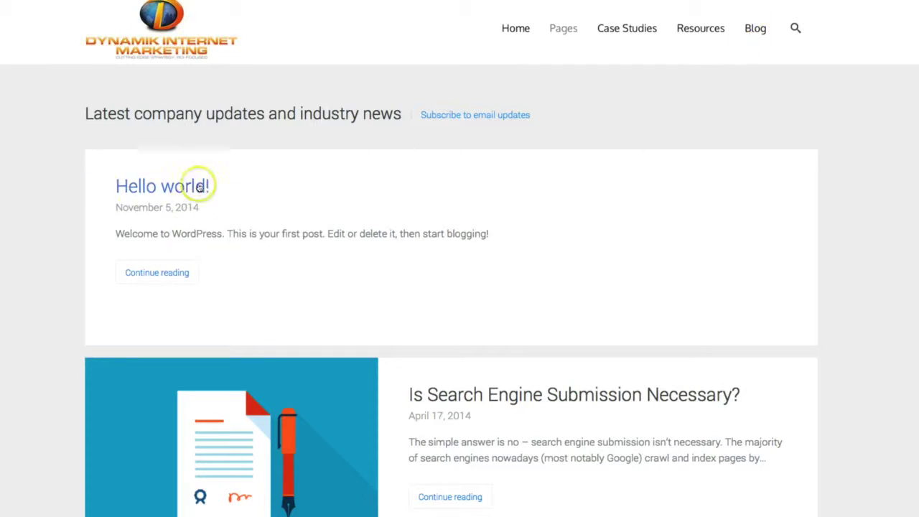
pyautogui.scroll(-1, 280, 281)
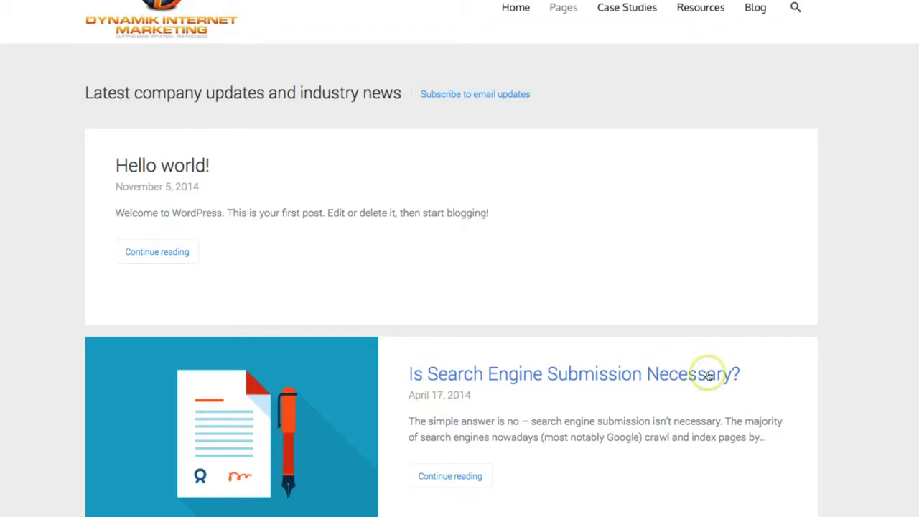
# Look over the post list on the live Blog page, comparing the "Hello world!" entry with the demo posts
pyautogui.scroll(-2, 478, 206)
pyautogui.scroll(2, 479, 203)
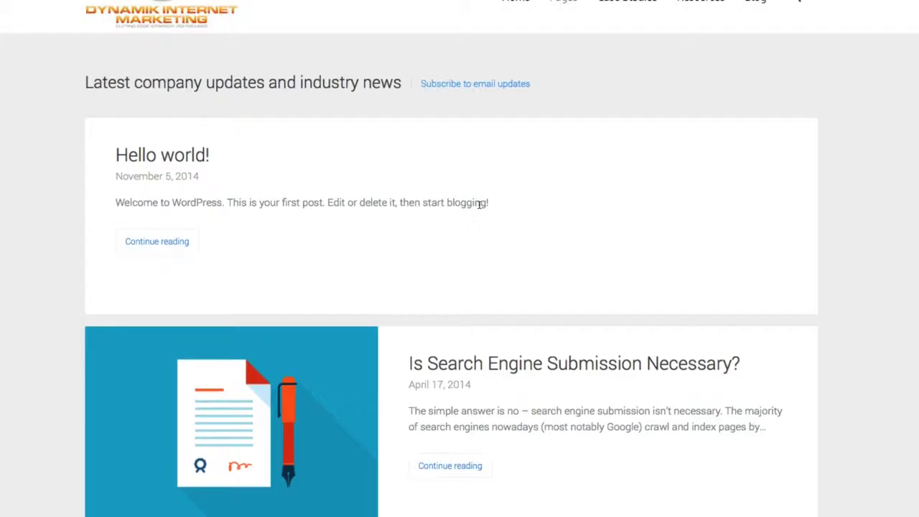
pyautogui.scroll(-2, 479, 204)
pyautogui.scroll(-1, 479, 206)
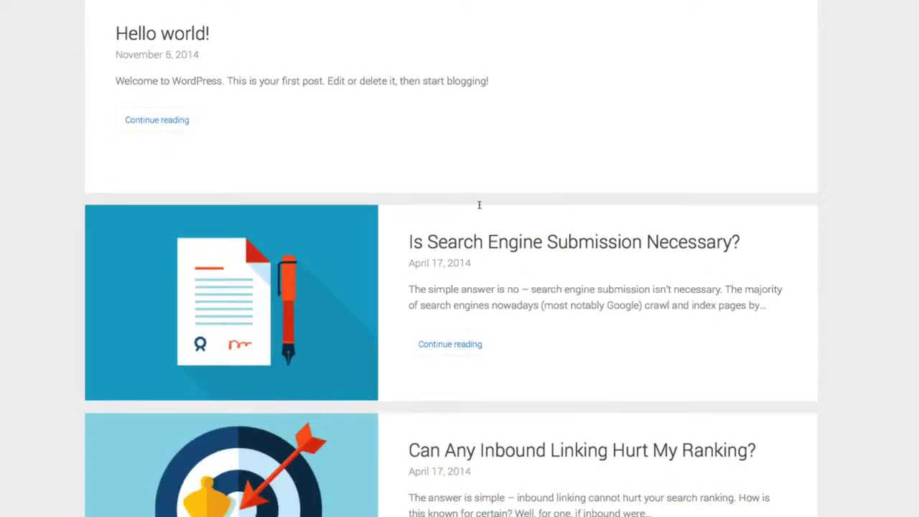
pyautogui.scroll(1, 479, 205)
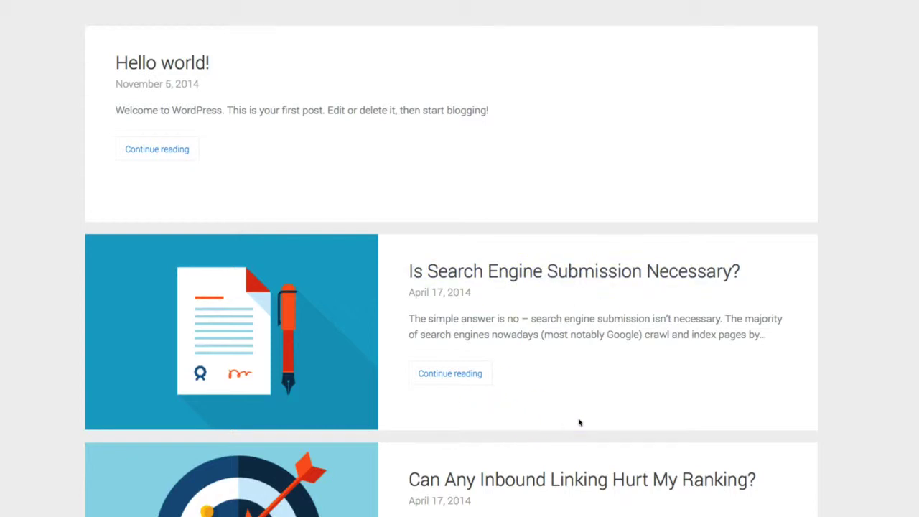
pyautogui.scroll(1, 579, 422)
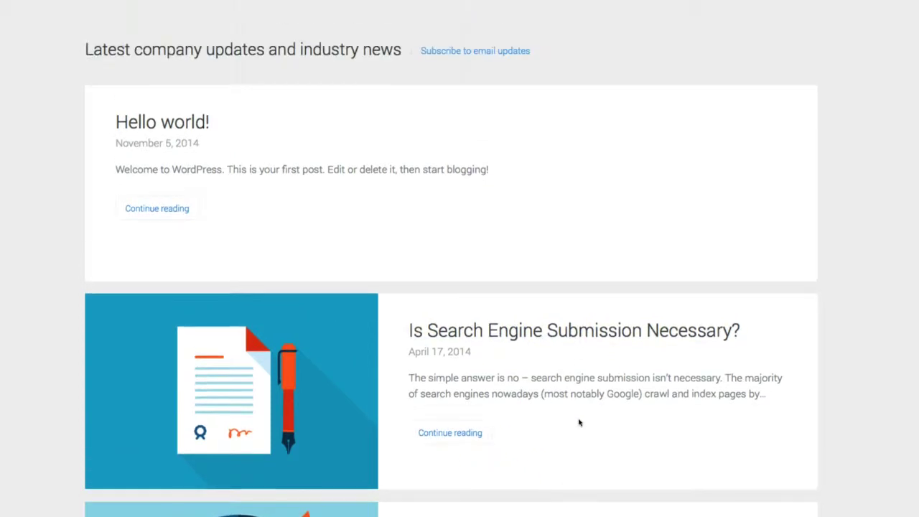
pyautogui.scroll(1, 218, 169)
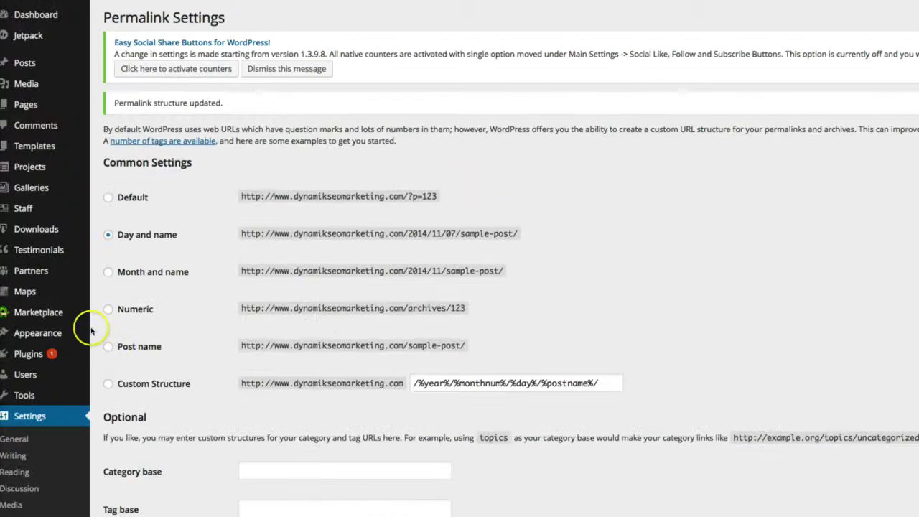
# Open the list of all posts in the WordPress admin and look through its entries
pyautogui.moveTo(27, 65)
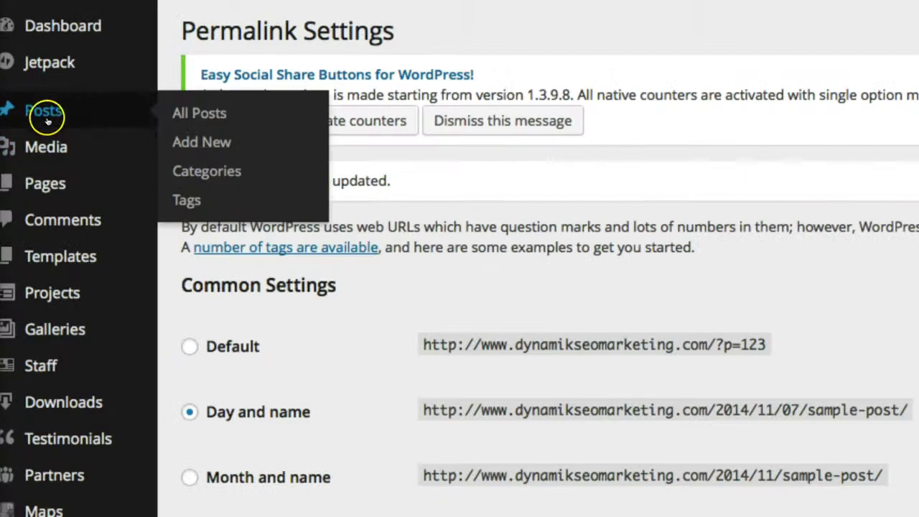
pyautogui.click(193, 116)
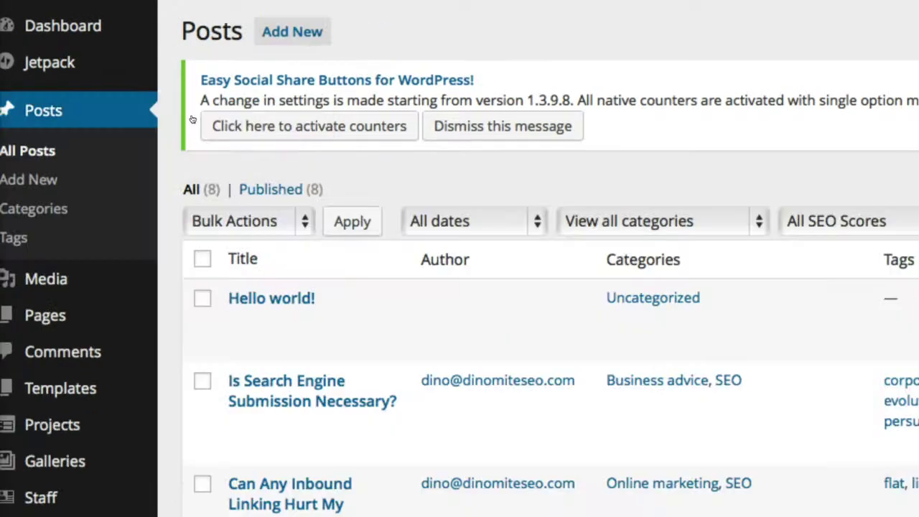
pyautogui.scroll(-5, 517, 451)
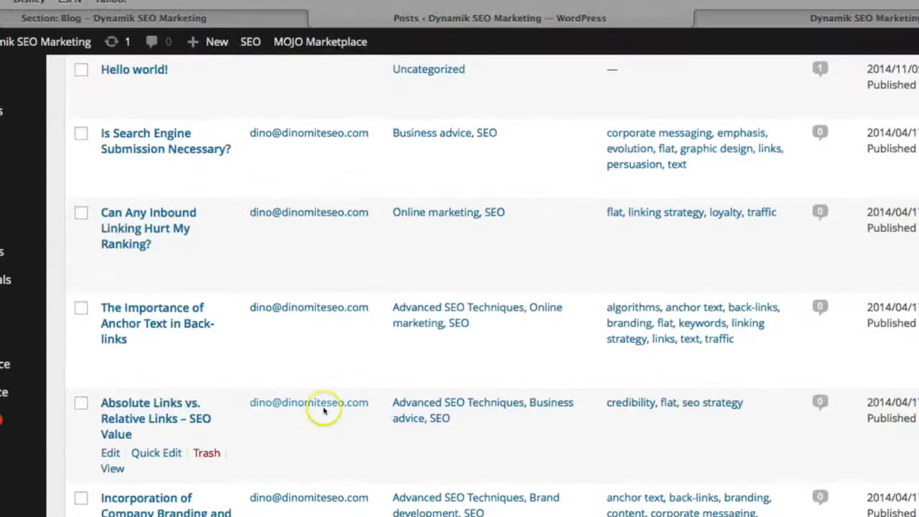
# Move all the demo posts to the trash with a bulk action, leaving out "Hello world!"
pyautogui.scroll(4, 515, 377)
pyautogui.click(202, 298)
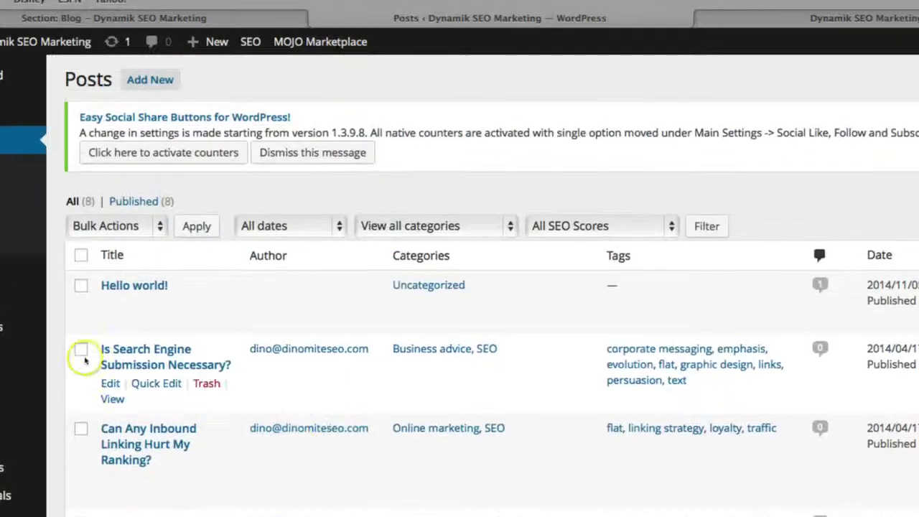
pyautogui.click(81, 429)
pyautogui.scroll(-2, 78, 503)
pyautogui.click(74, 404)
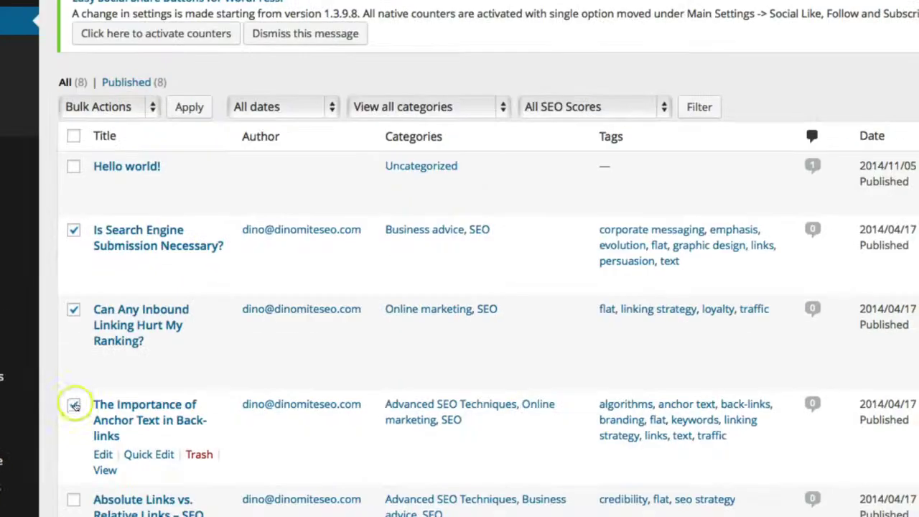
pyautogui.click(74, 500)
pyautogui.scroll(-3, 459, 287)
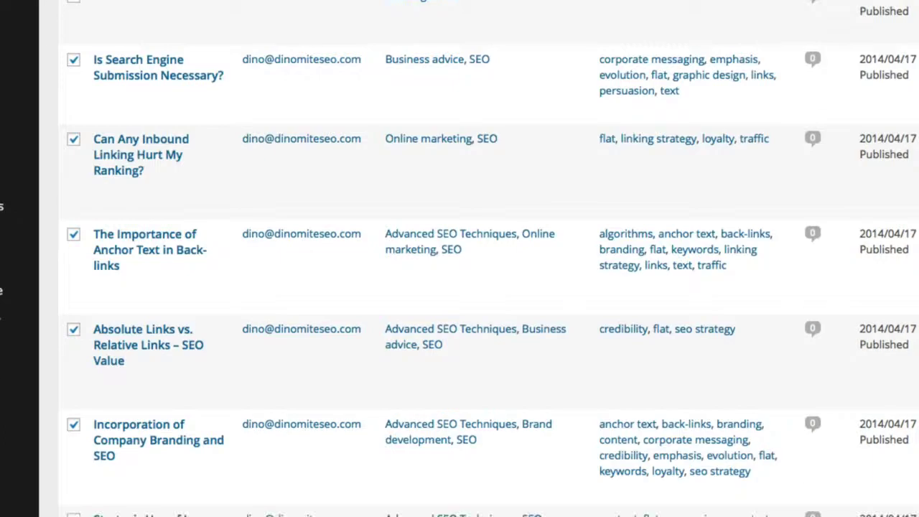
pyautogui.scroll(-3, 201, 476)
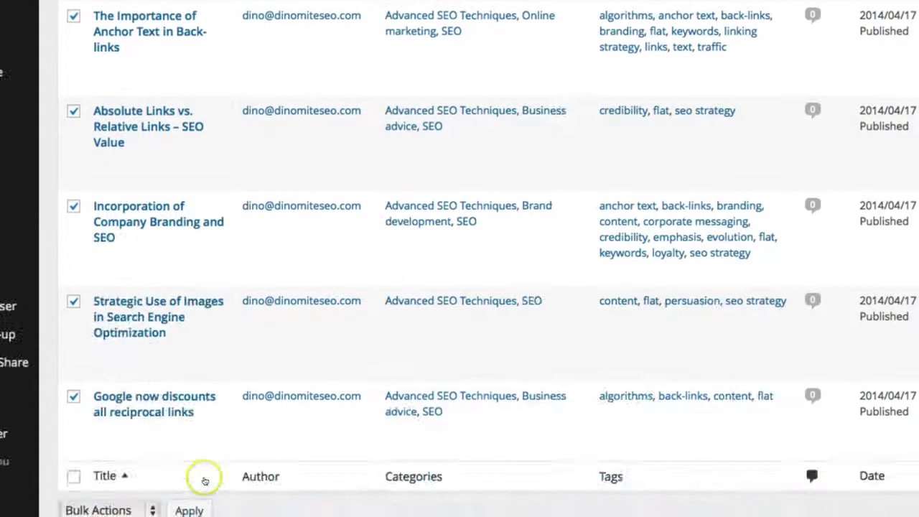
pyautogui.scroll(5, 204, 476)
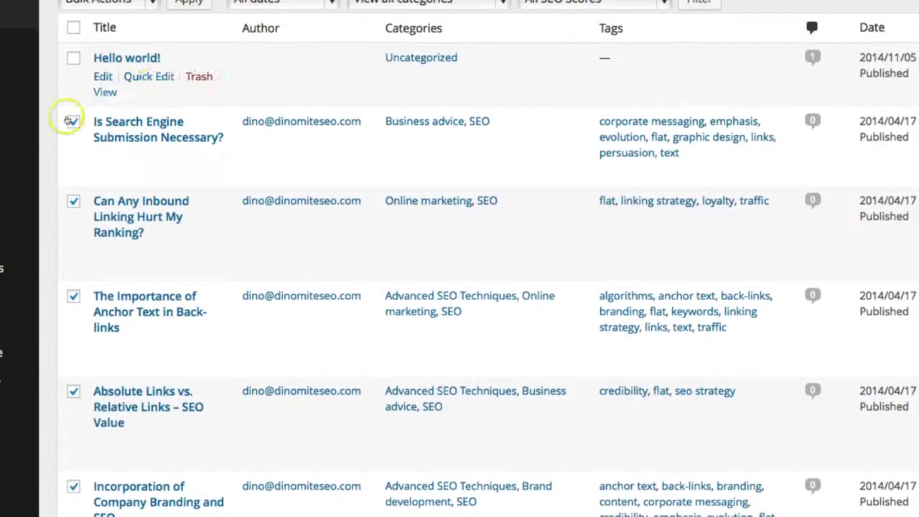
pyautogui.click(101, 1)
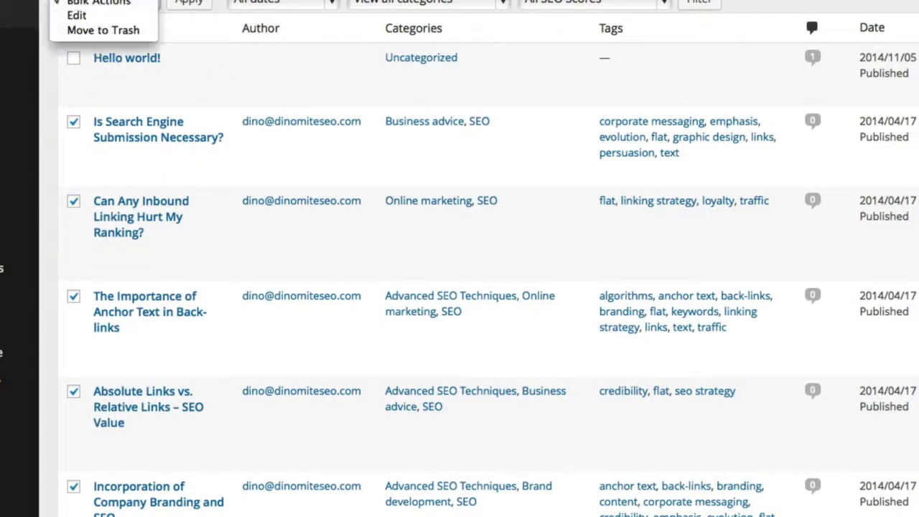
pyautogui.click(161, 152)
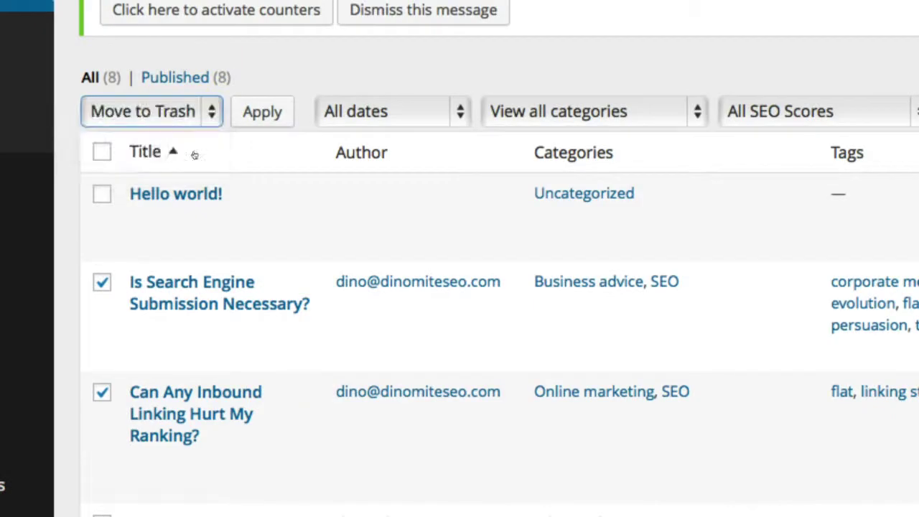
pyautogui.click(263, 113)
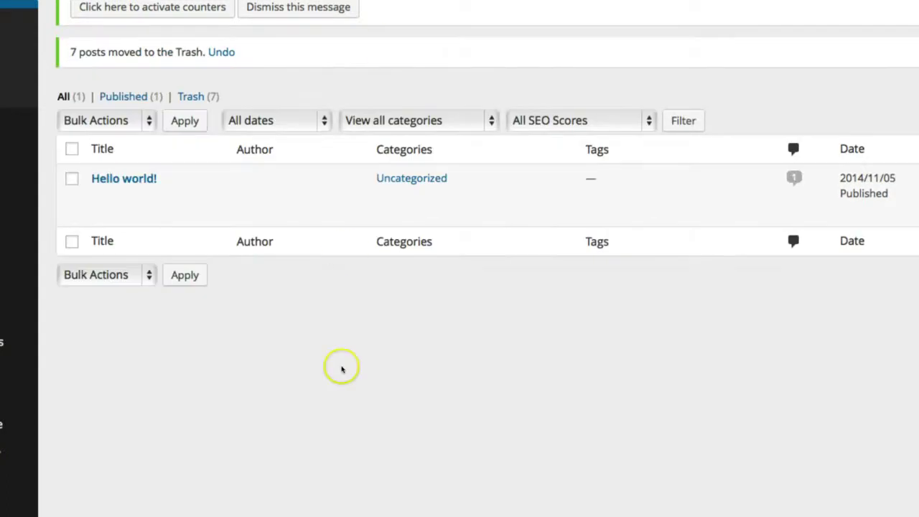
# Open the "Hello world!" post for editing and replace its title with "Our First SeO Blog Post"
pyautogui.moveTo(122, 179)
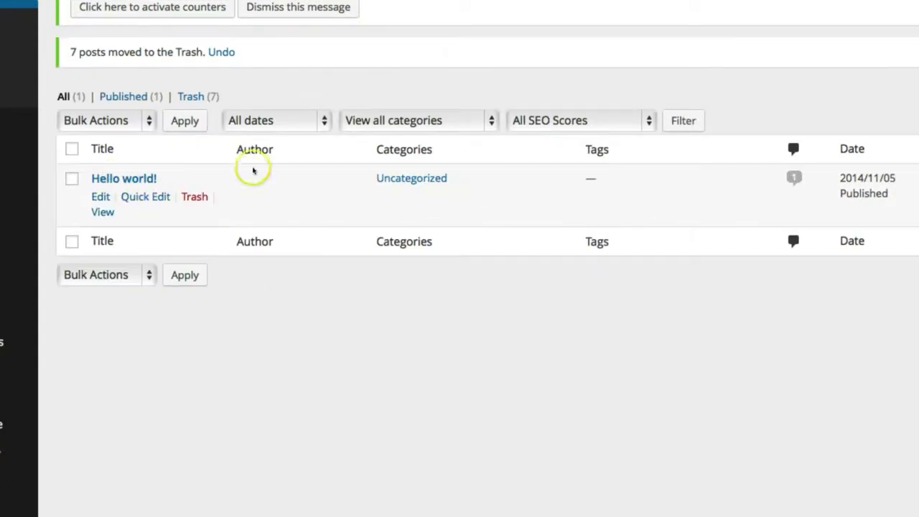
pyautogui.click(102, 197)
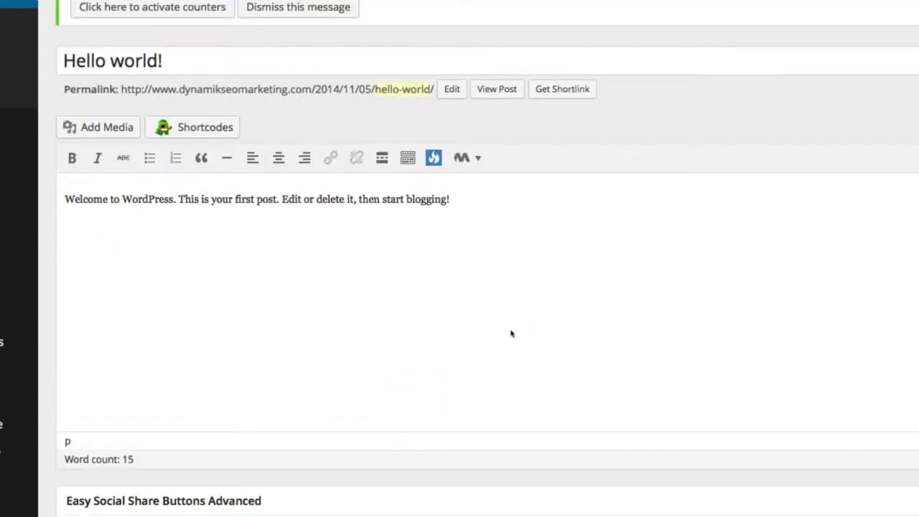
pyautogui.click(511, 333)
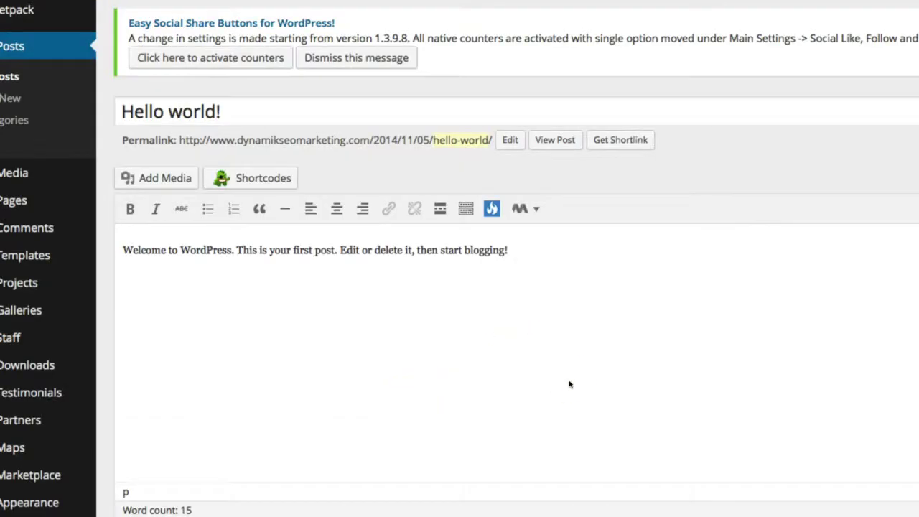
pyautogui.click(503, 321)
pyautogui.moveTo(224, 111); pyautogui.dragTo(108, 112)
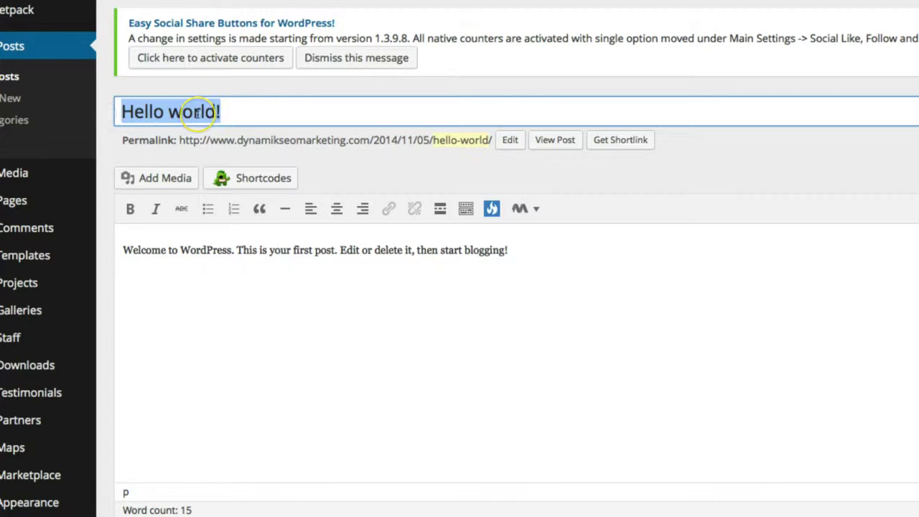
pyautogui.press('BackSpace')
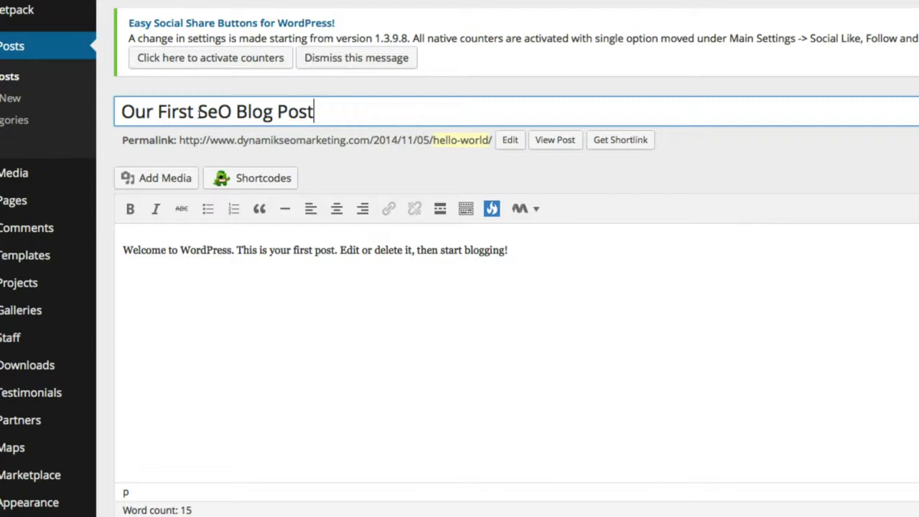
pyautogui.click(342, 340)
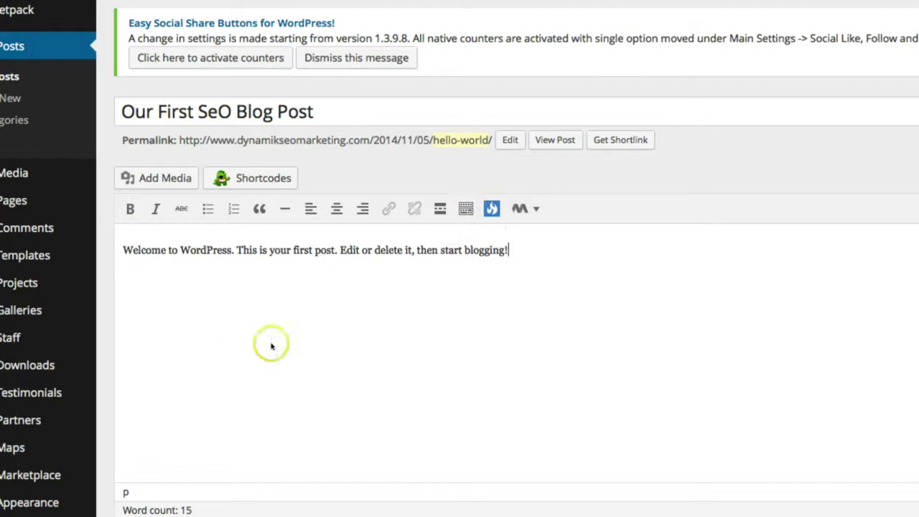
# Review the post's Yoast SEO section, going to its SEO Title and Meta Description fields
pyautogui.scroll(-3, 484, 377)
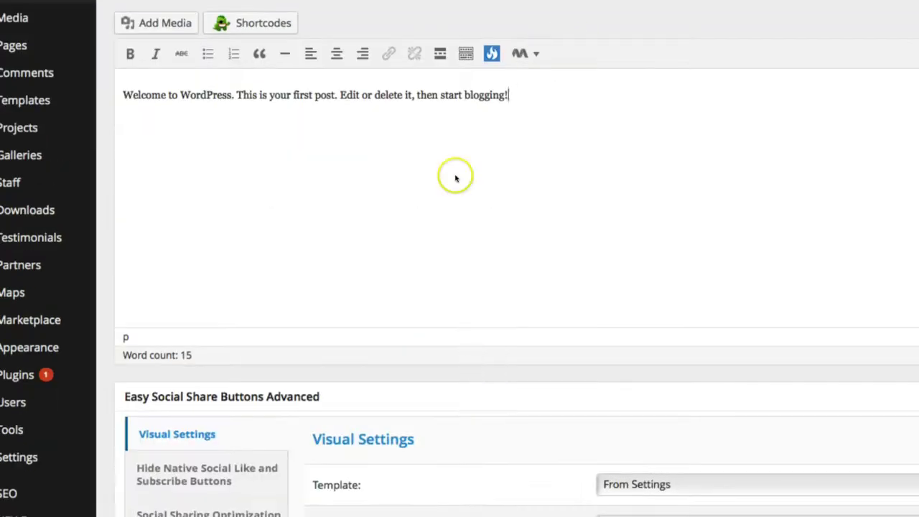
pyautogui.scroll(-5, 371, 103)
pyautogui.scroll(-4, 389, 97)
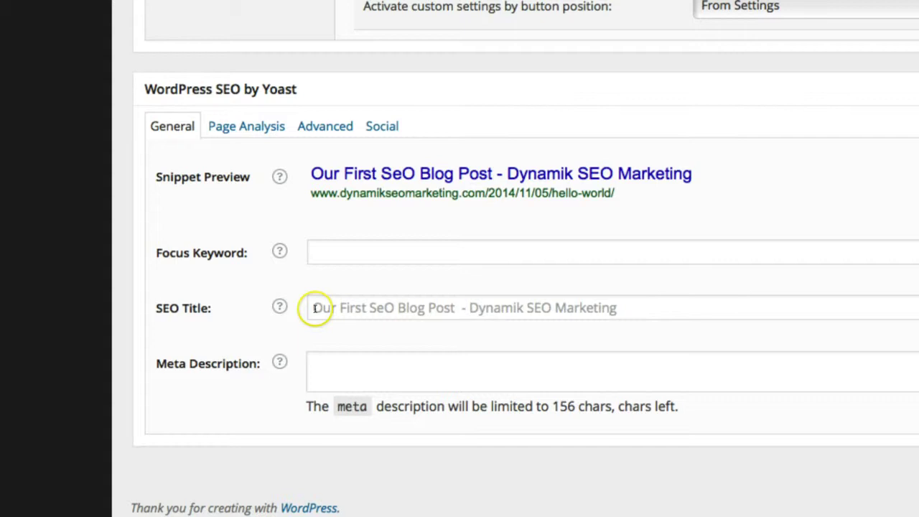
pyautogui.click(315, 308)
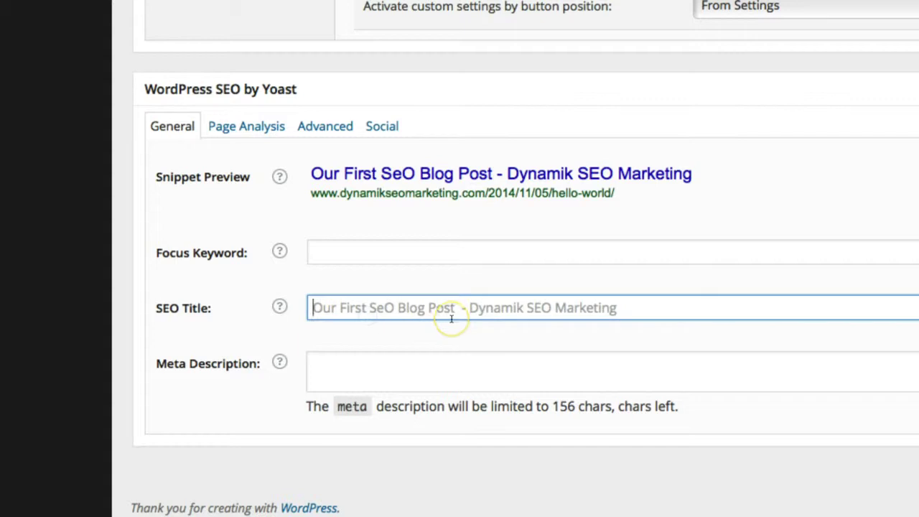
pyautogui.click(381, 364)
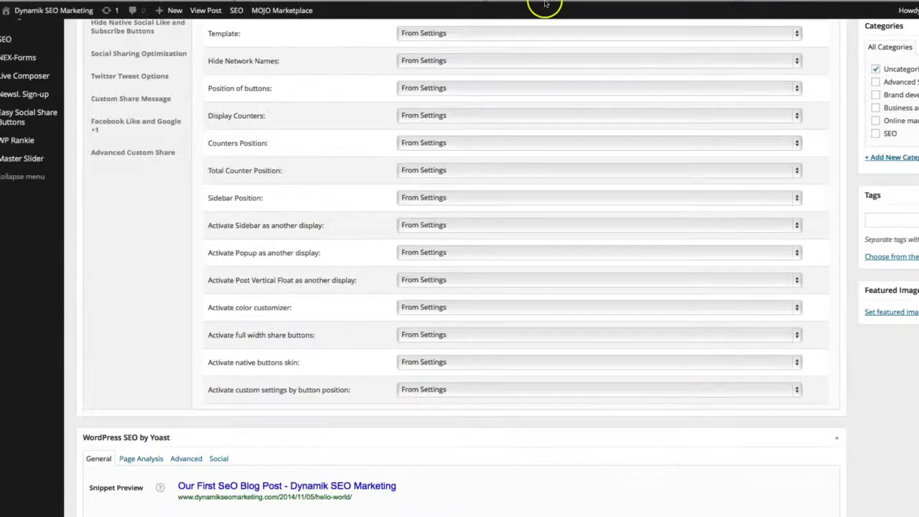
# Return to the live Blog page and examine the images shown beside the demo posts
pyautogui.click(205, 10)
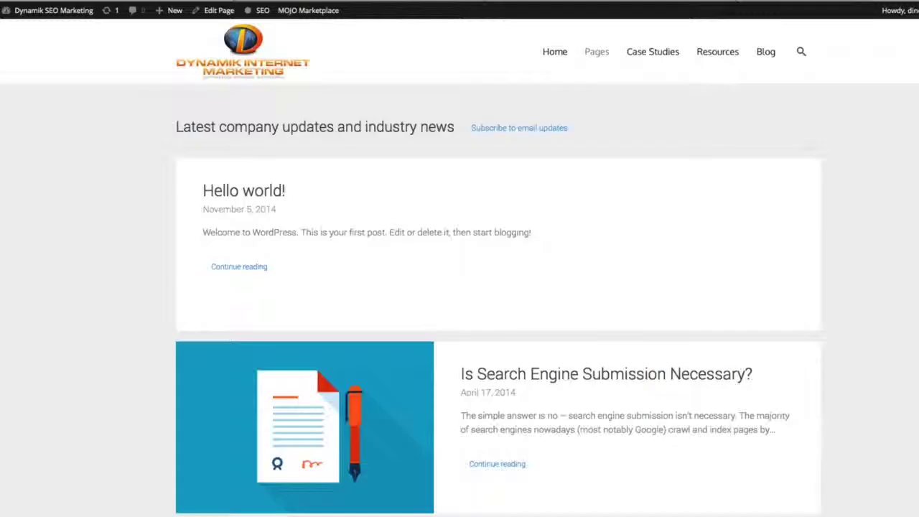
pyautogui.scroll(-2, 496, 242)
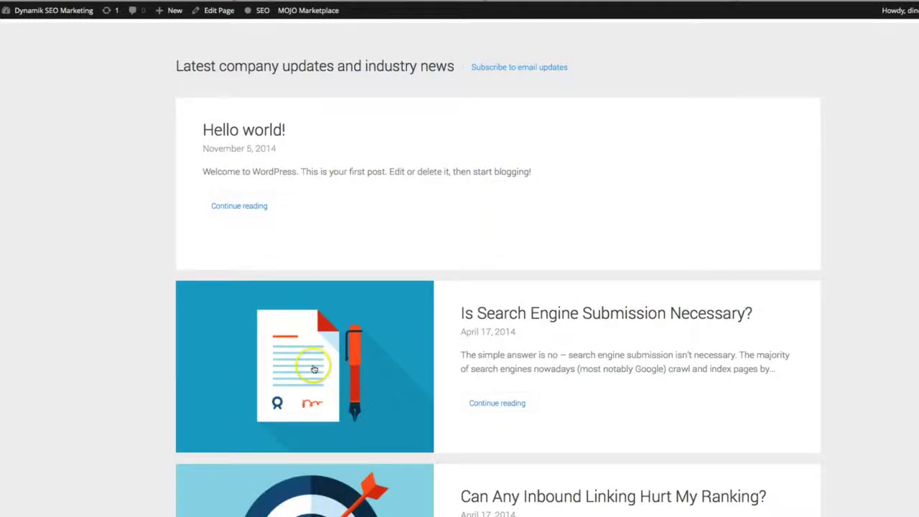
pyautogui.scroll(-3, 316, 363)
pyautogui.scroll(-3, 318, 363)
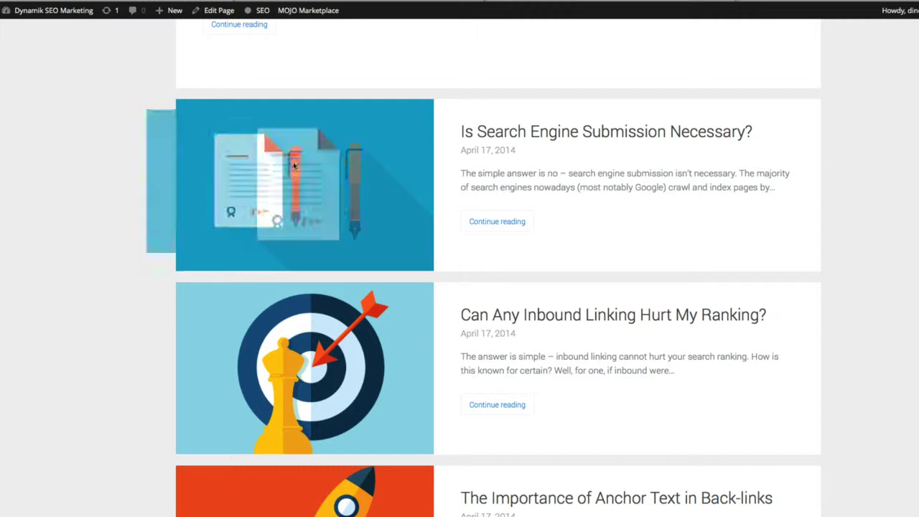
pyautogui.scroll(2, 359, 148)
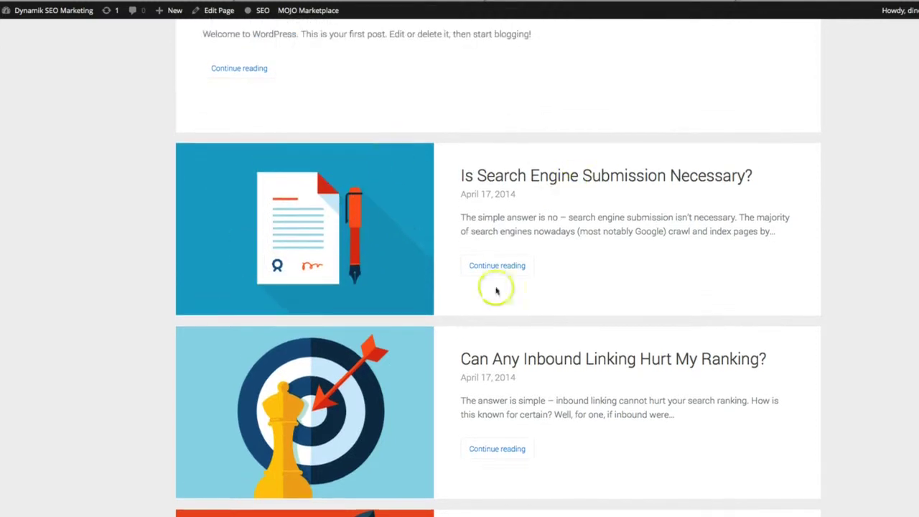
pyautogui.scroll(4, 310, 233)
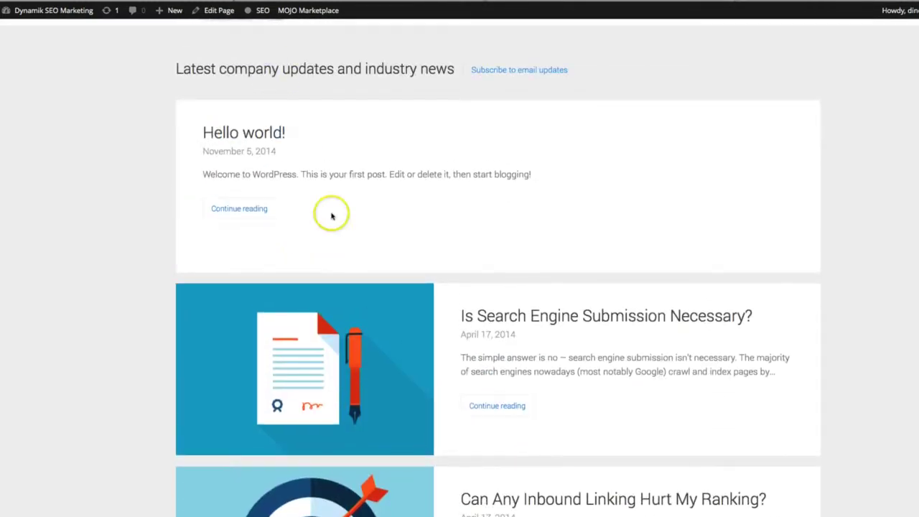
pyautogui.scroll(-2, 322, 230)
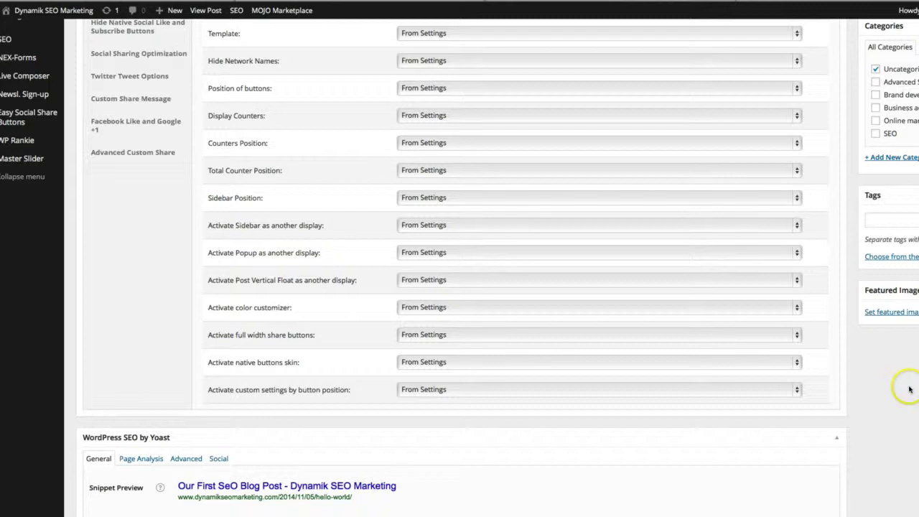
# Upload the image The-best-local-seo-tool.png through the post's featured image chooser
pyautogui.scroll(6, 858, 391)
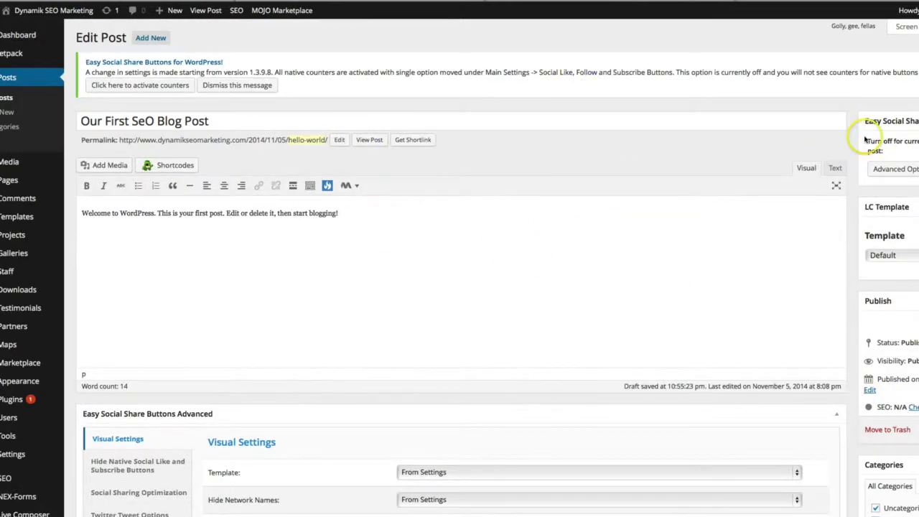
pyautogui.scroll(-5, 865, 140)
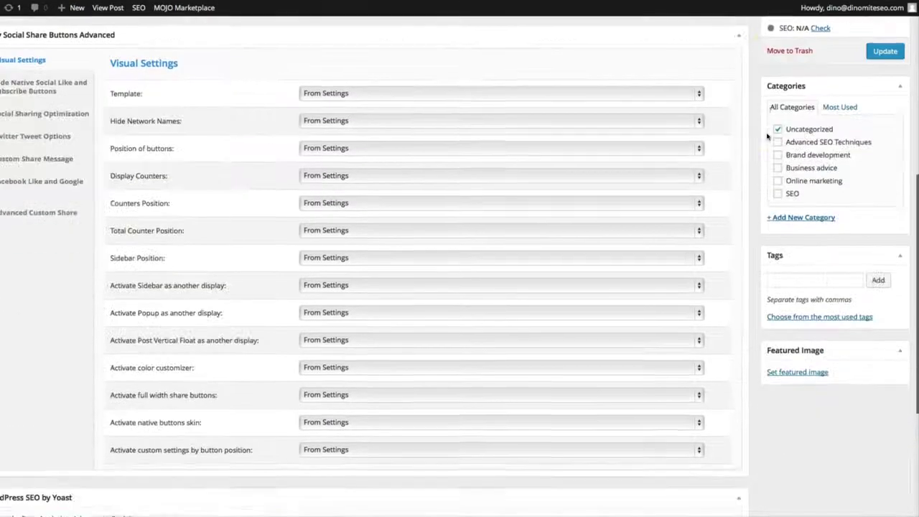
pyautogui.scroll(-1, 766, 136)
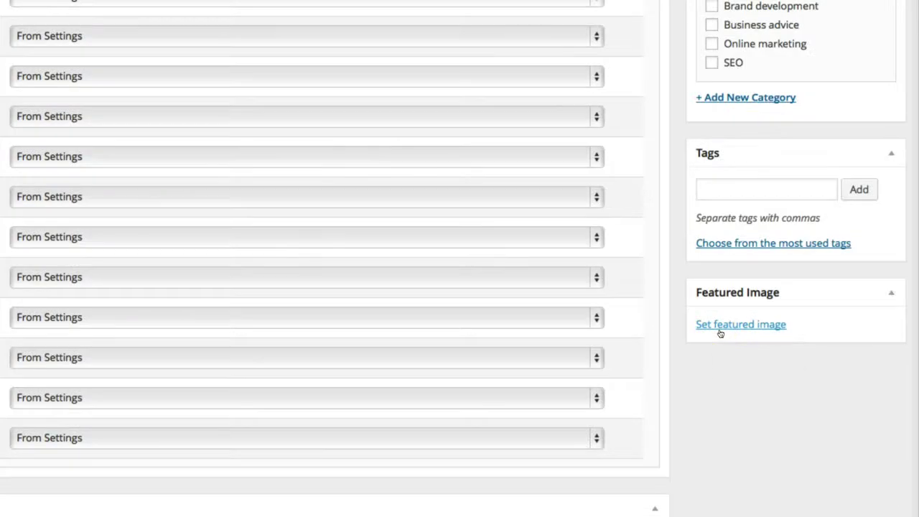
pyautogui.click(720, 332)
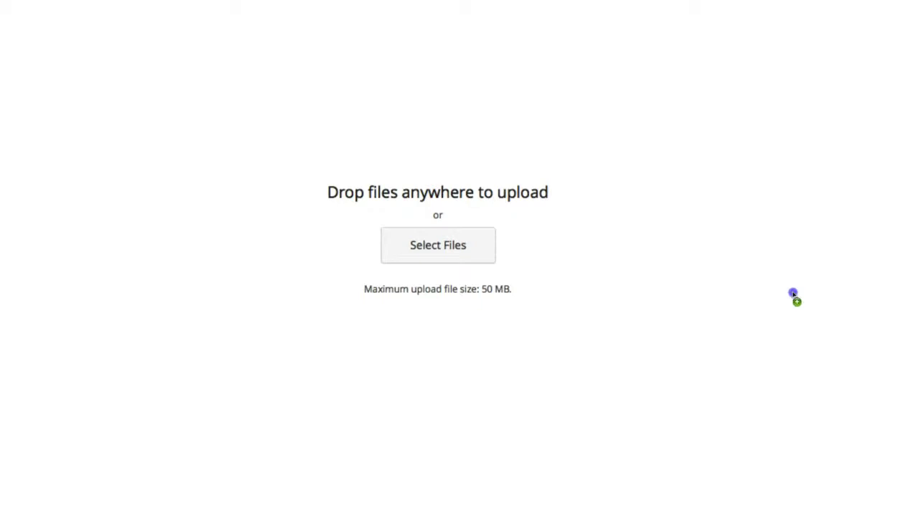
pyautogui.moveTo(793, 295); pyautogui.dragTo(390, 202)
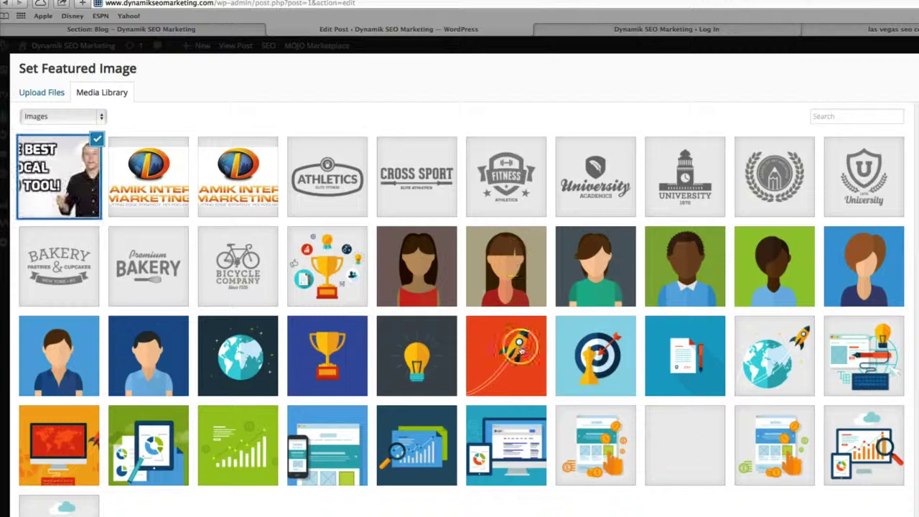
# Look through the media library and set the uploaded "The best local seo tool" image as the post's featured image
pyautogui.scroll(-5, 623, 309)
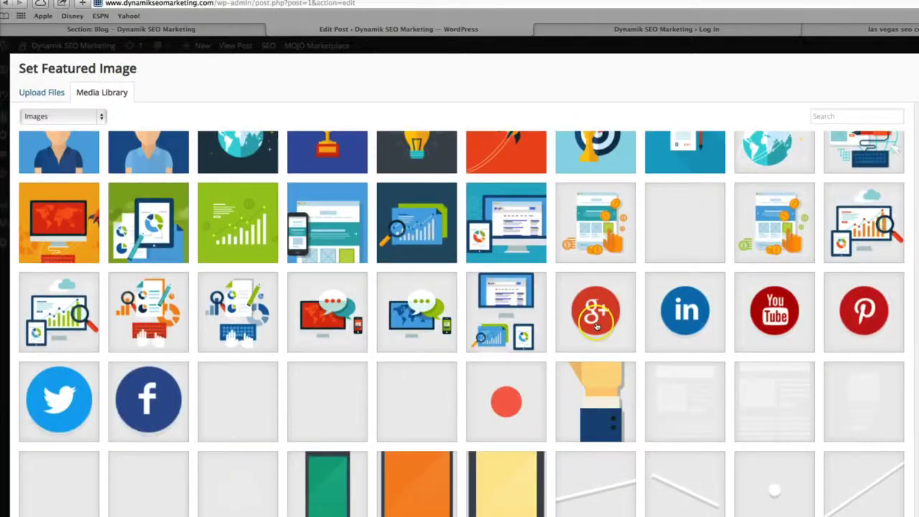
pyautogui.scroll(-2, 559, 291)
pyautogui.scroll(-3, 559, 290)
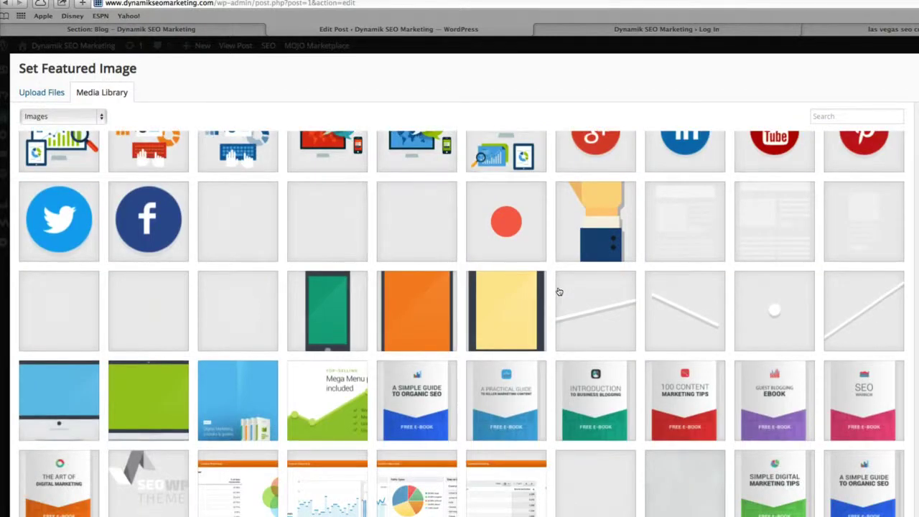
pyautogui.scroll(10, 559, 291)
pyautogui.click(54, 169)
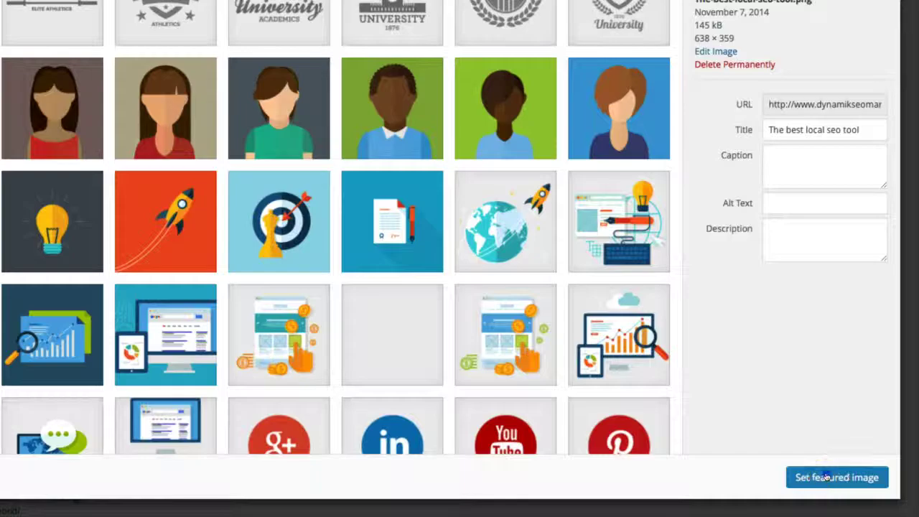
pyautogui.click(832, 476)
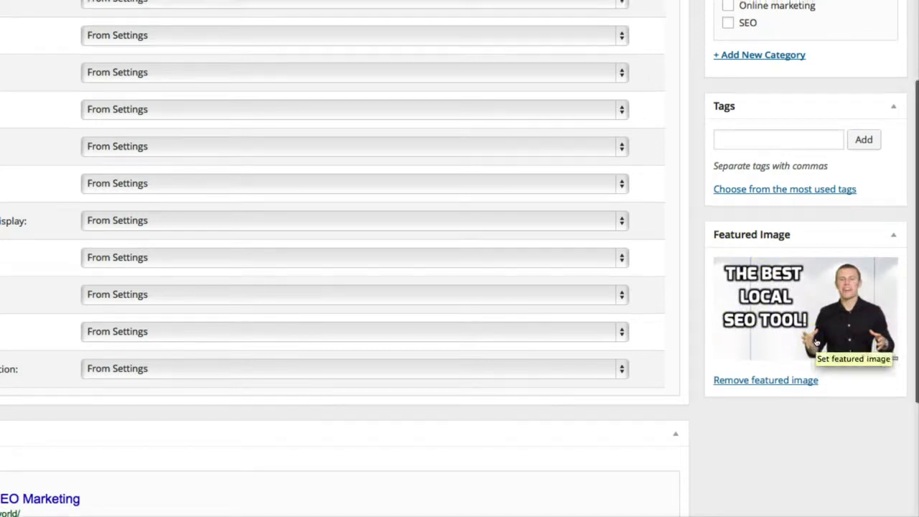
# Change the post's category from Uncategorized to SEO
pyautogui.scroll(2, 844, 389)
pyautogui.scroll(-3, 844, 389)
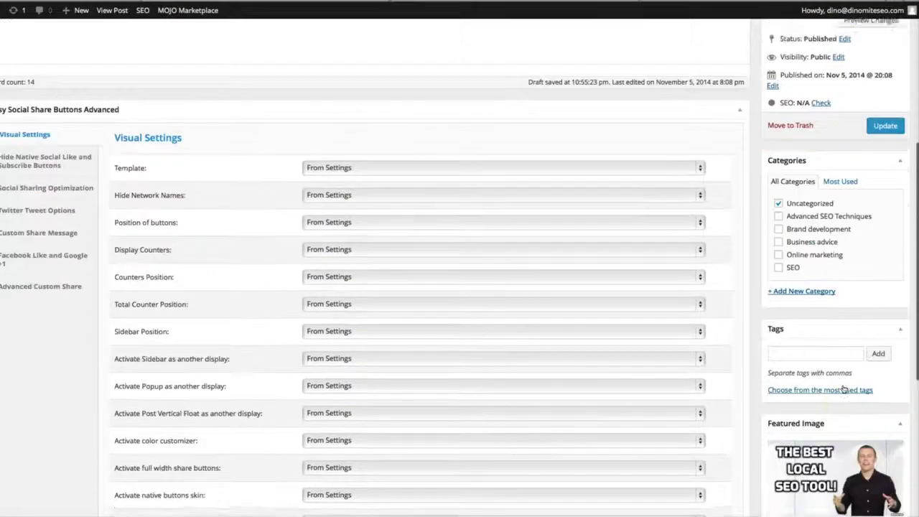
pyautogui.scroll(1, 826, 438)
pyautogui.scroll(3, 826, 439)
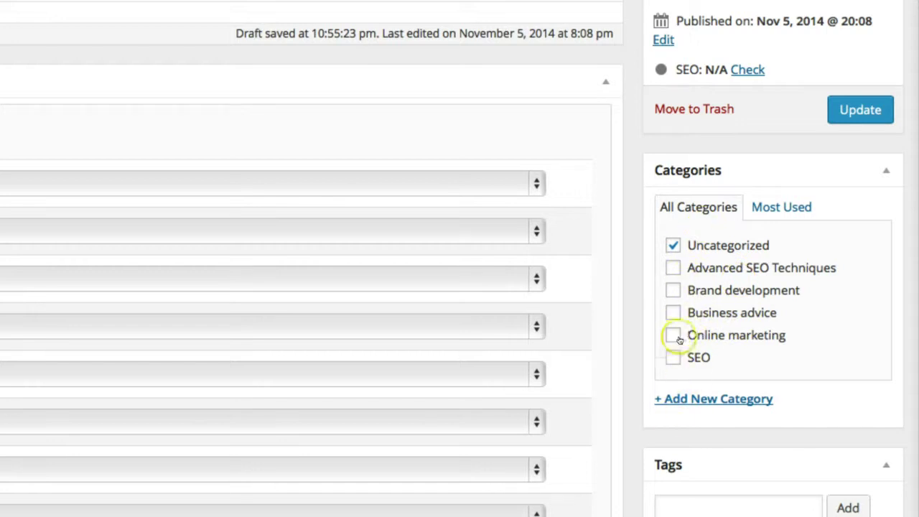
pyautogui.click(672, 246)
pyautogui.click(672, 358)
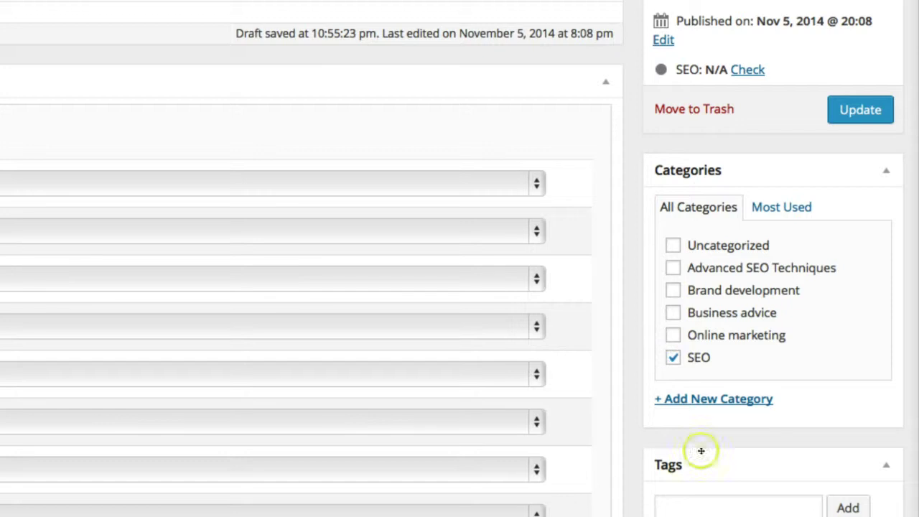
# Update the published post to save its new title, featured image and category
pyautogui.scroll(5, 784, 360)
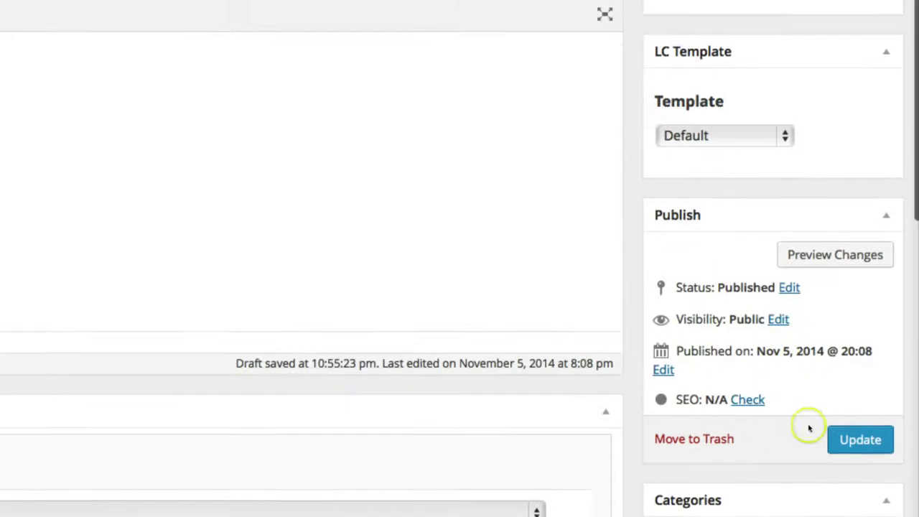
pyautogui.click(860, 440)
pyautogui.click(774, 385)
pyautogui.click(371, 83)
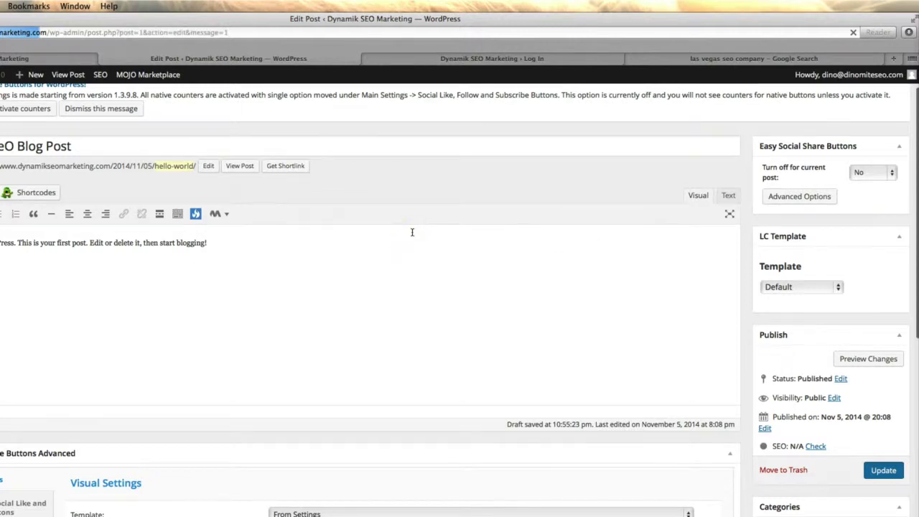
pyautogui.click(412, 232)
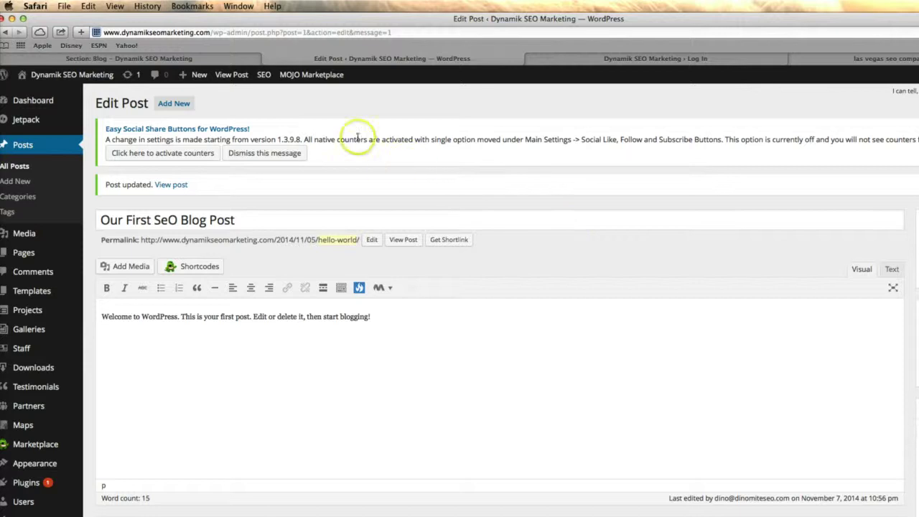
# Reload the live Blog page to check the updated post, and open the site's Home page
pyautogui.click(199, 58)
pyautogui.scroll(5, 468, 156)
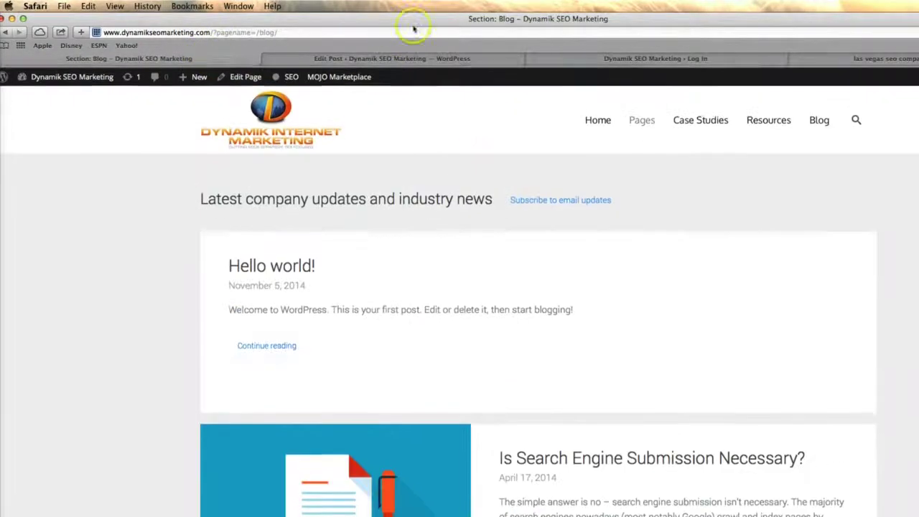
pyautogui.click(391, 31)
pyautogui.press('Return')
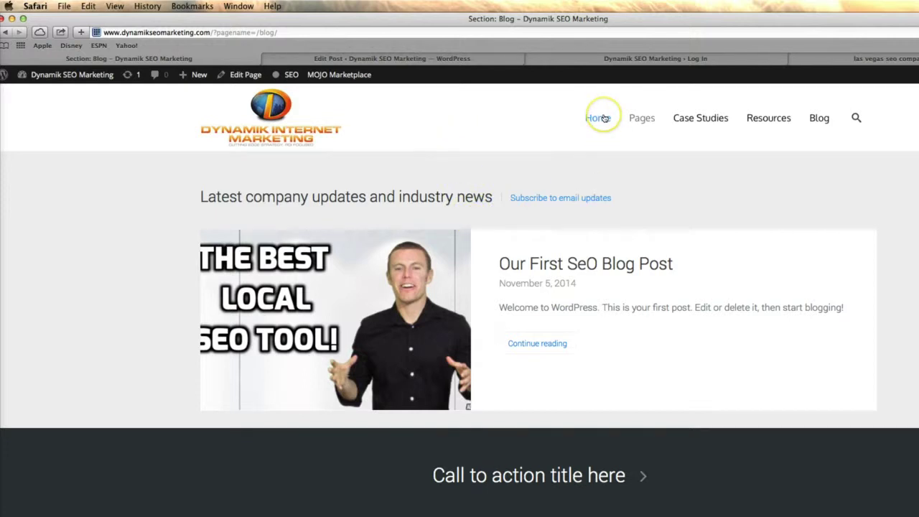
pyautogui.scroll(-3, 521, 293)
pyautogui.scroll(4, 521, 294)
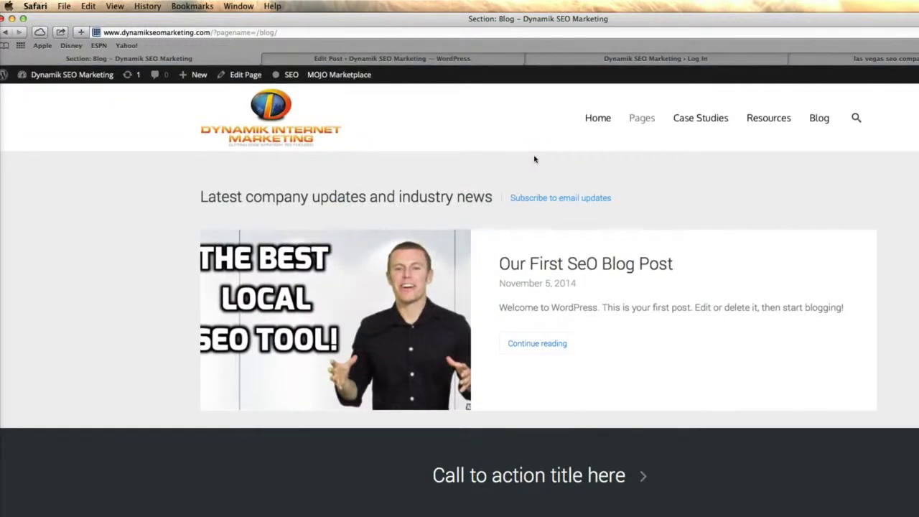
pyautogui.click(597, 118)
pyautogui.click(434, 131)
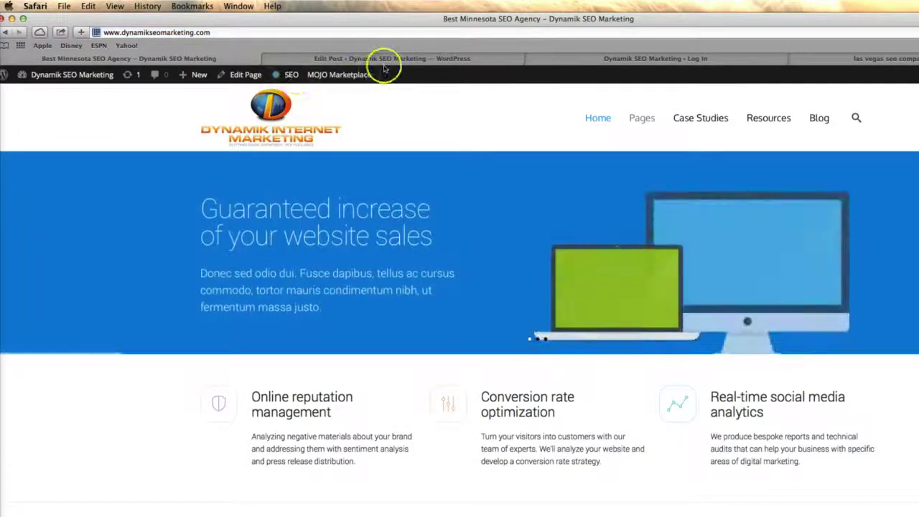
# Return to the WordPress admin and open the list of all pages
pyautogui.click(384, 61)
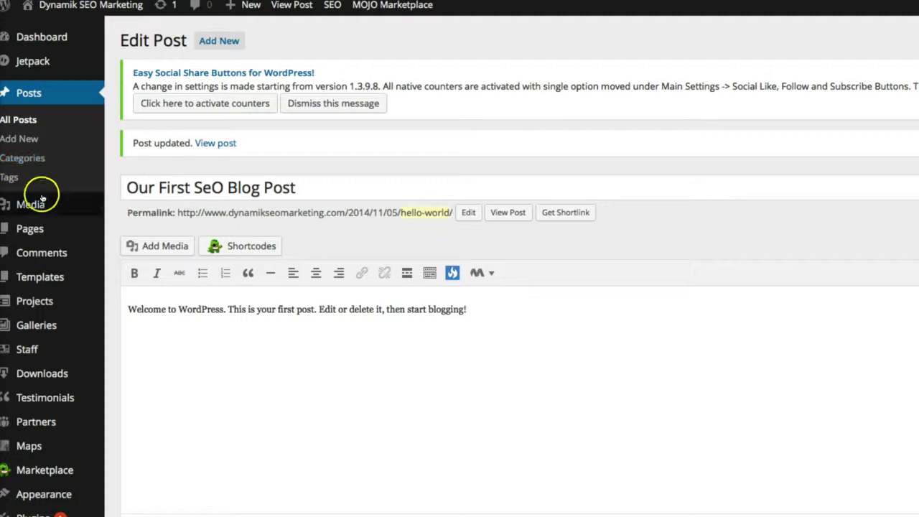
pyautogui.moveTo(39, 227)
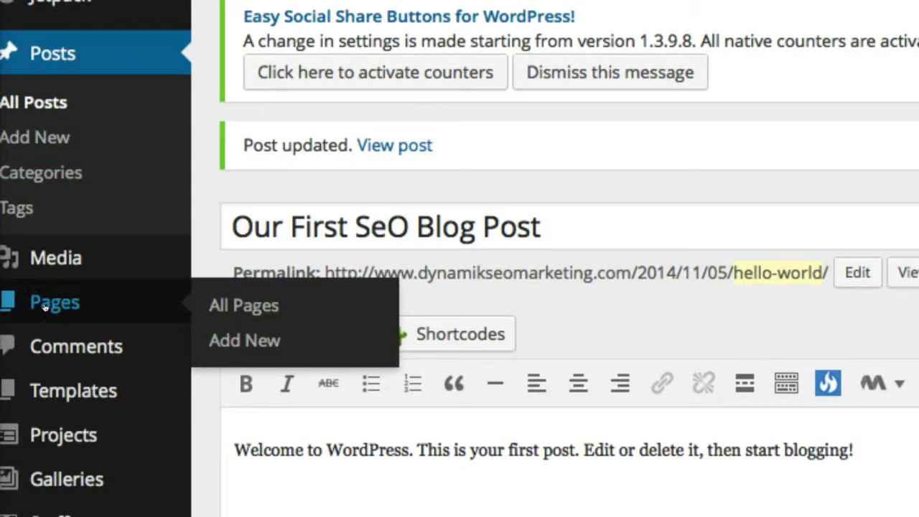
pyautogui.click(216, 304)
pyautogui.click(226, 307)
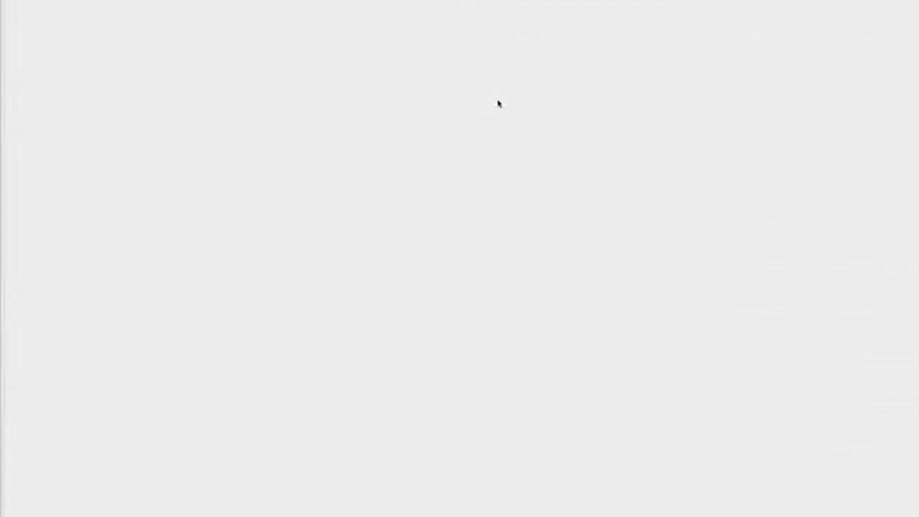
# Review the list of site pages, from the Home page and inner pages down to the tutorial chapters and sections
pyautogui.scroll(-1, 221, 260)
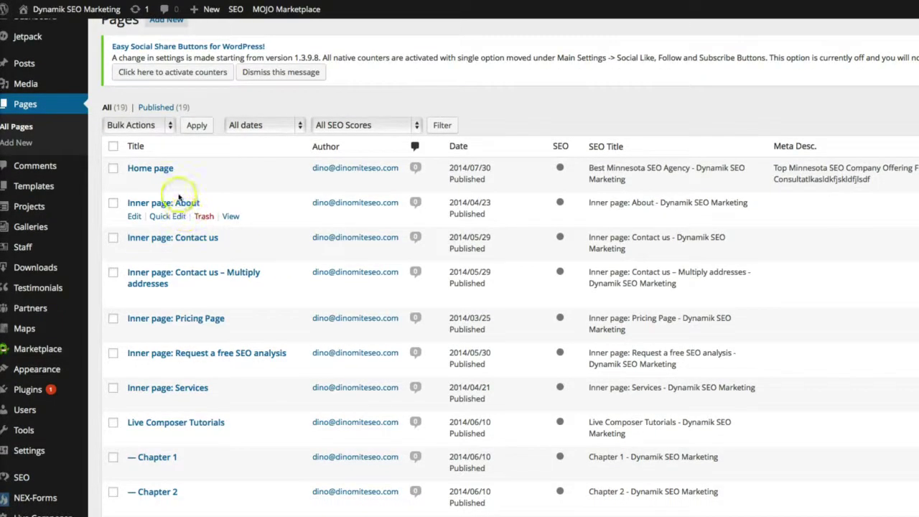
pyautogui.scroll(-3, 185, 214)
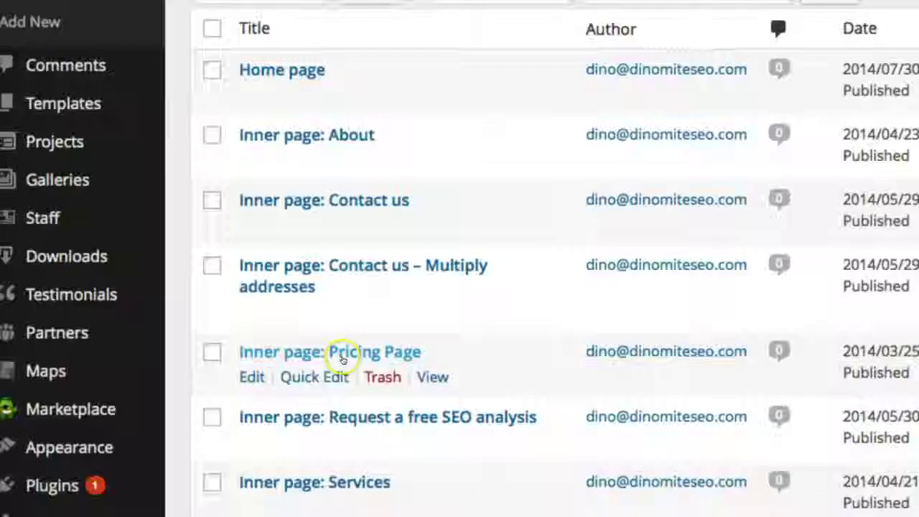
pyautogui.scroll(-5, 342, 362)
pyautogui.scroll(7, 341, 362)
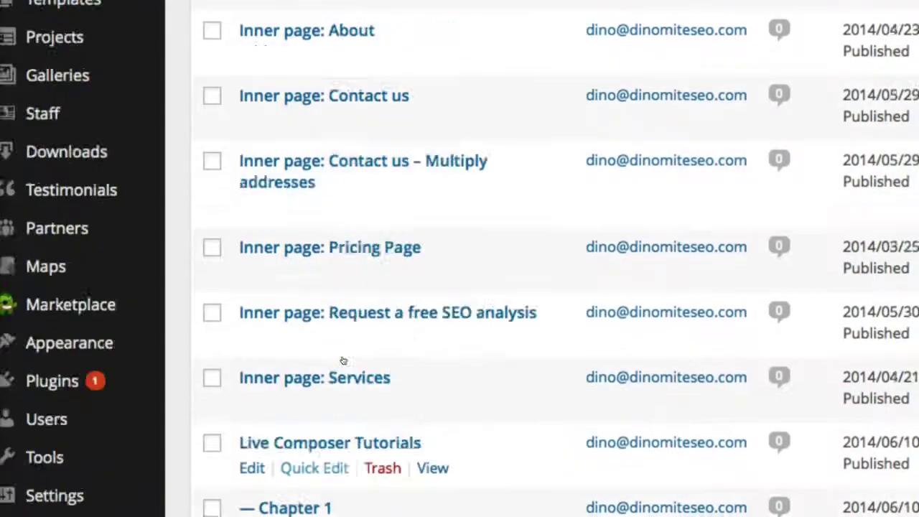
pyautogui.scroll(1, 343, 362)
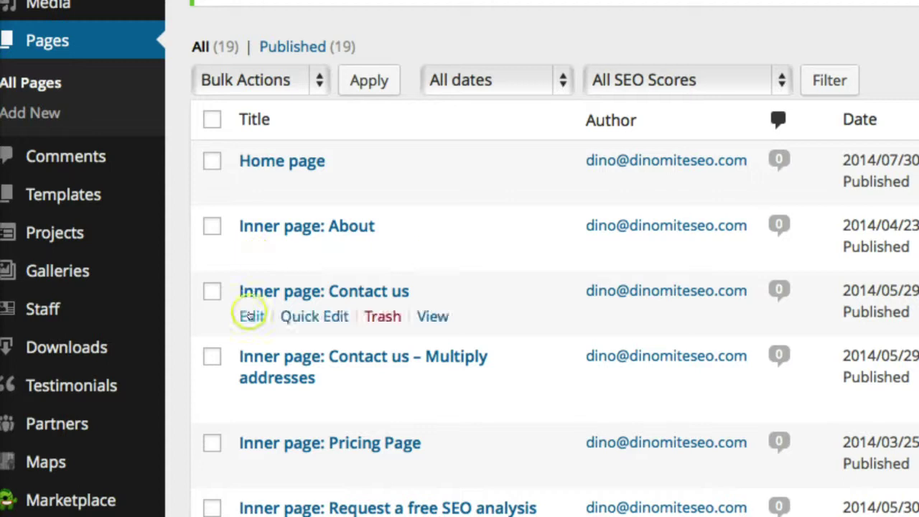
pyautogui.click(252, 251)
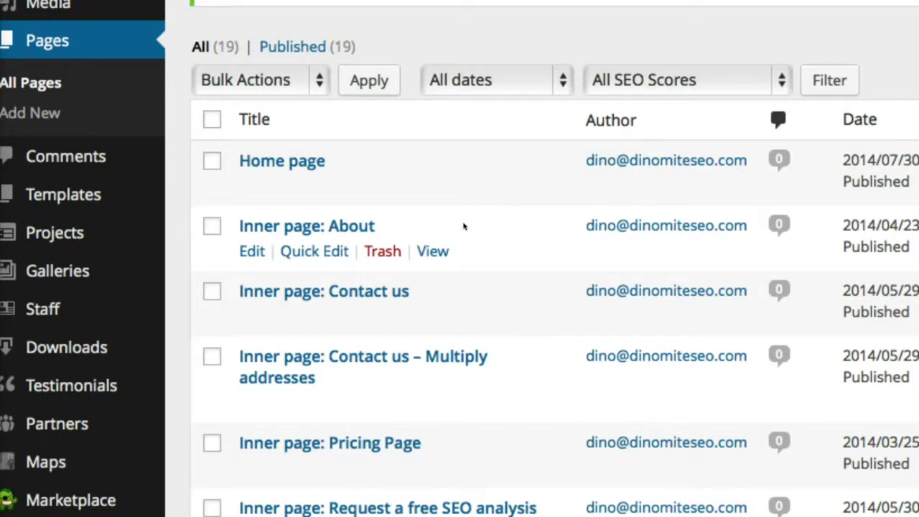
pyautogui.scroll(-10, 376, 342)
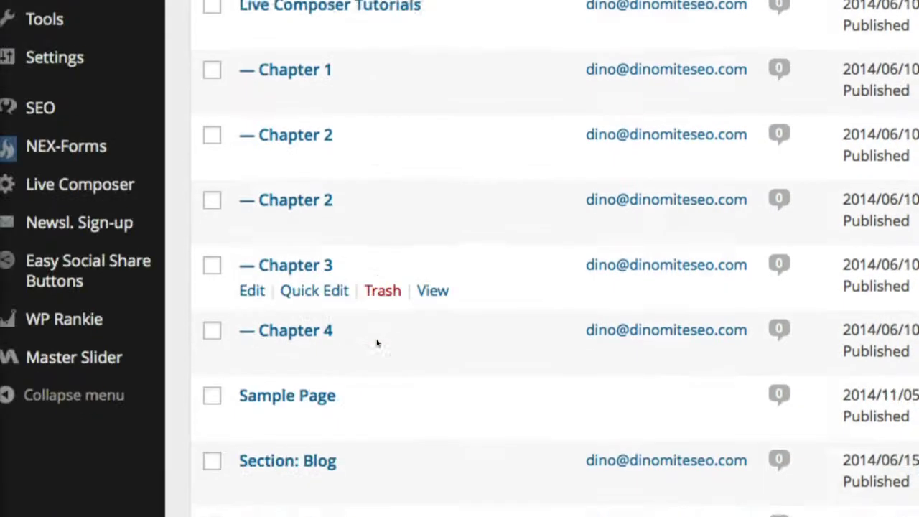
pyautogui.scroll(10, 375, 303)
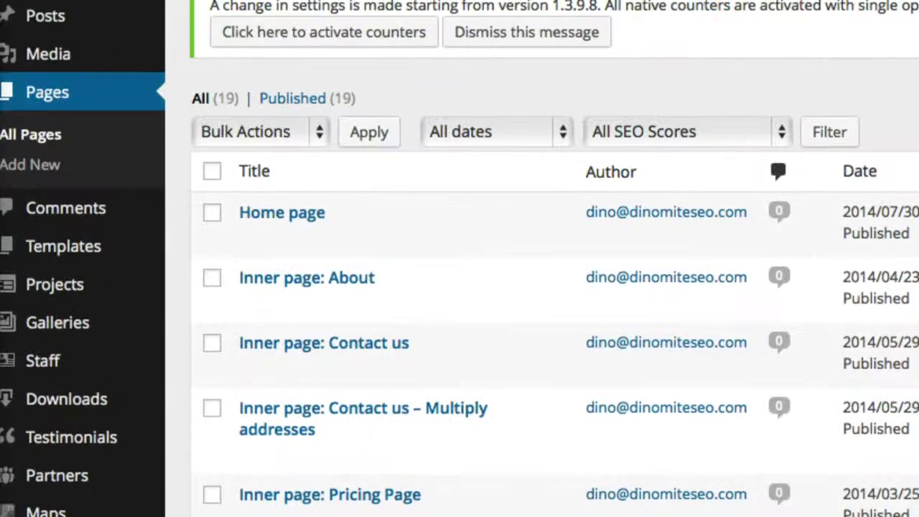